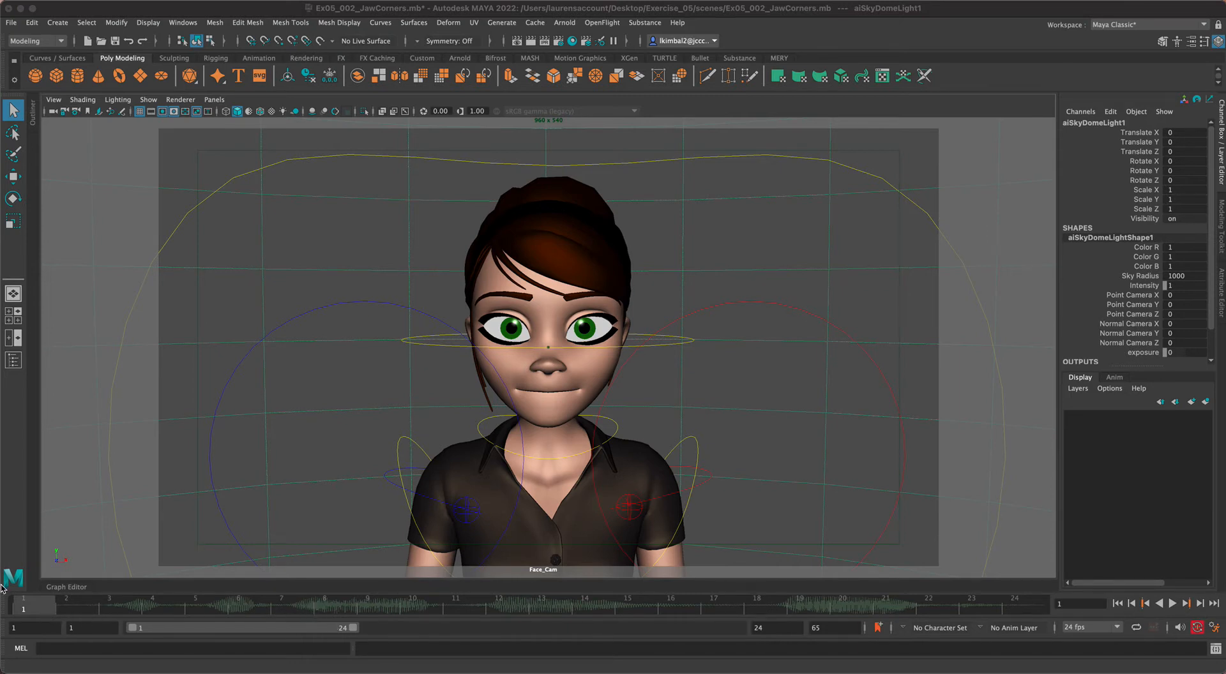
click(30, 606)
mouse_move(30, 606)
mouse_down()
mouse_move(938, 606)
mouse_move(34, 607)
mouse_up()
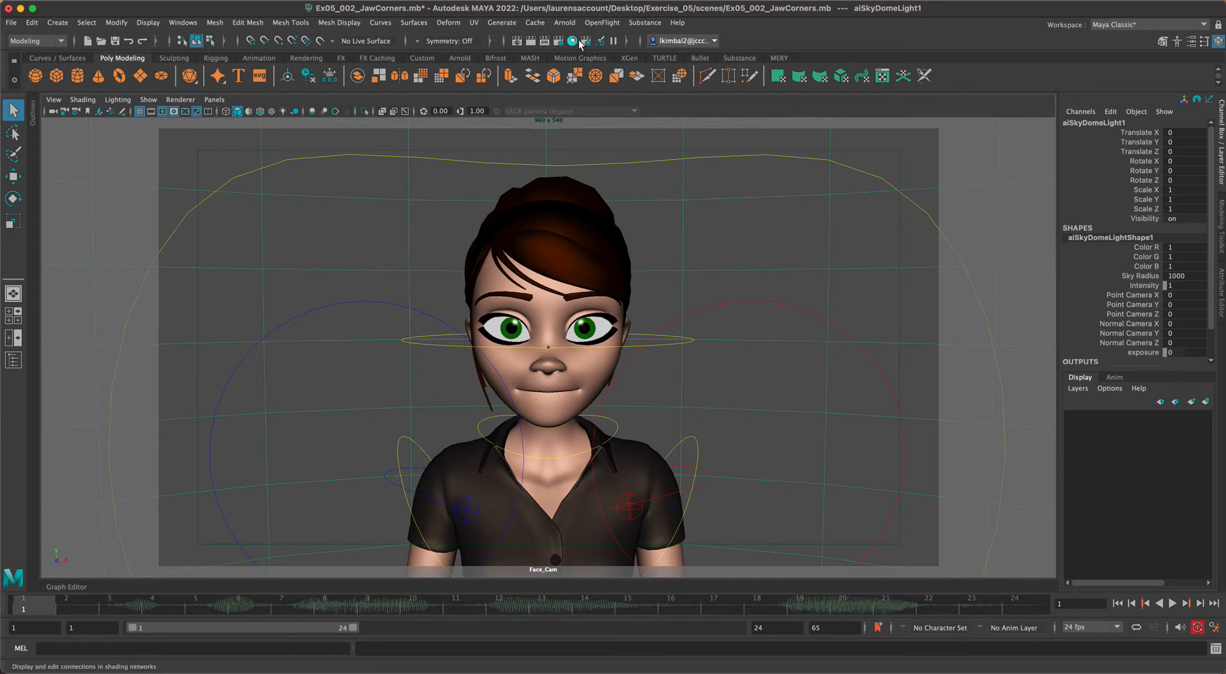
Step: Open the render settings to check the output path and file name, and close them
click(558, 42)
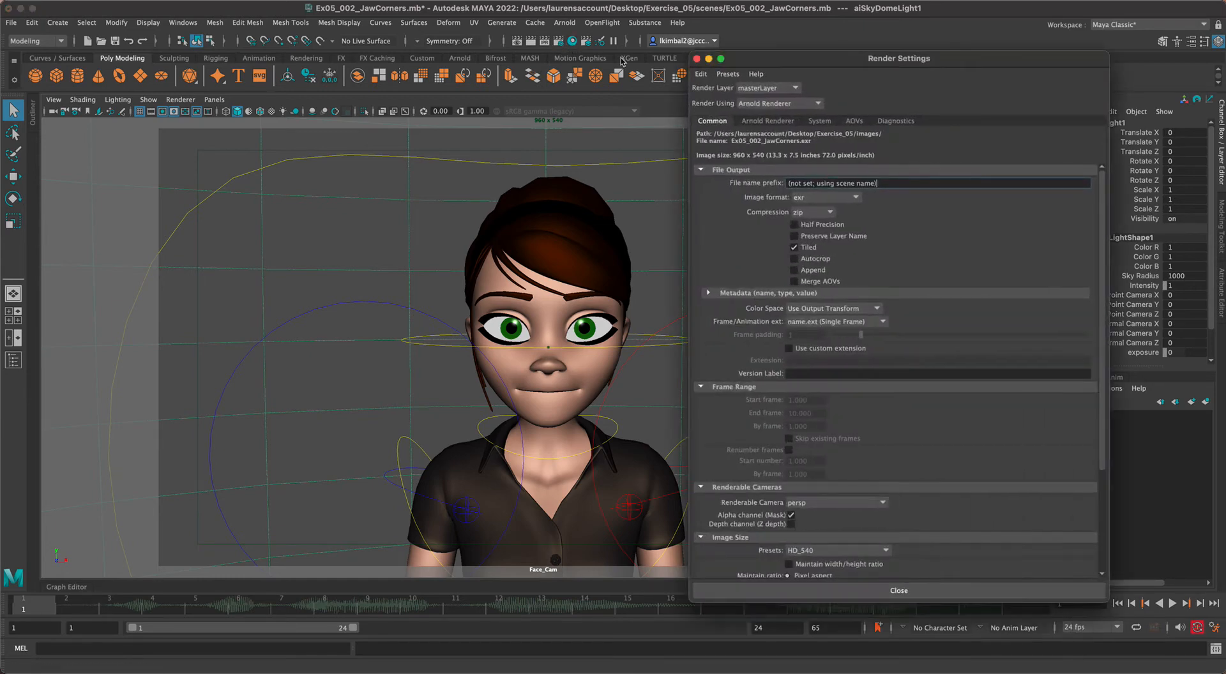
drag(804, 64, 482, 64)
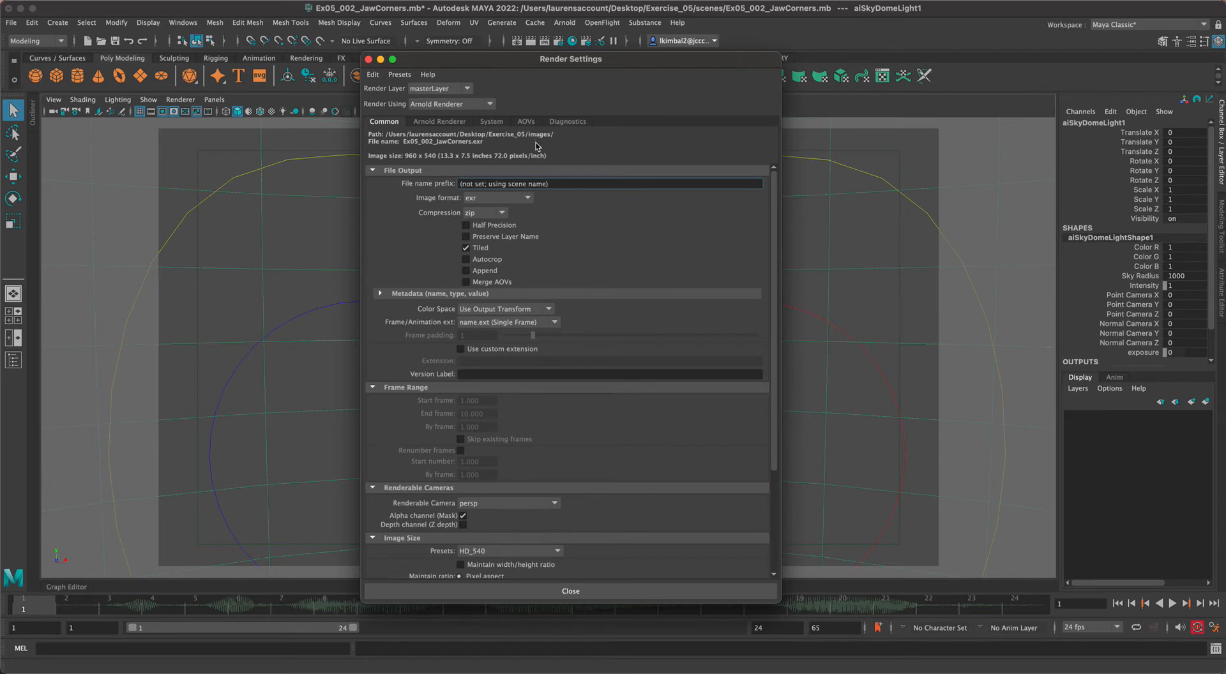
click(369, 59)
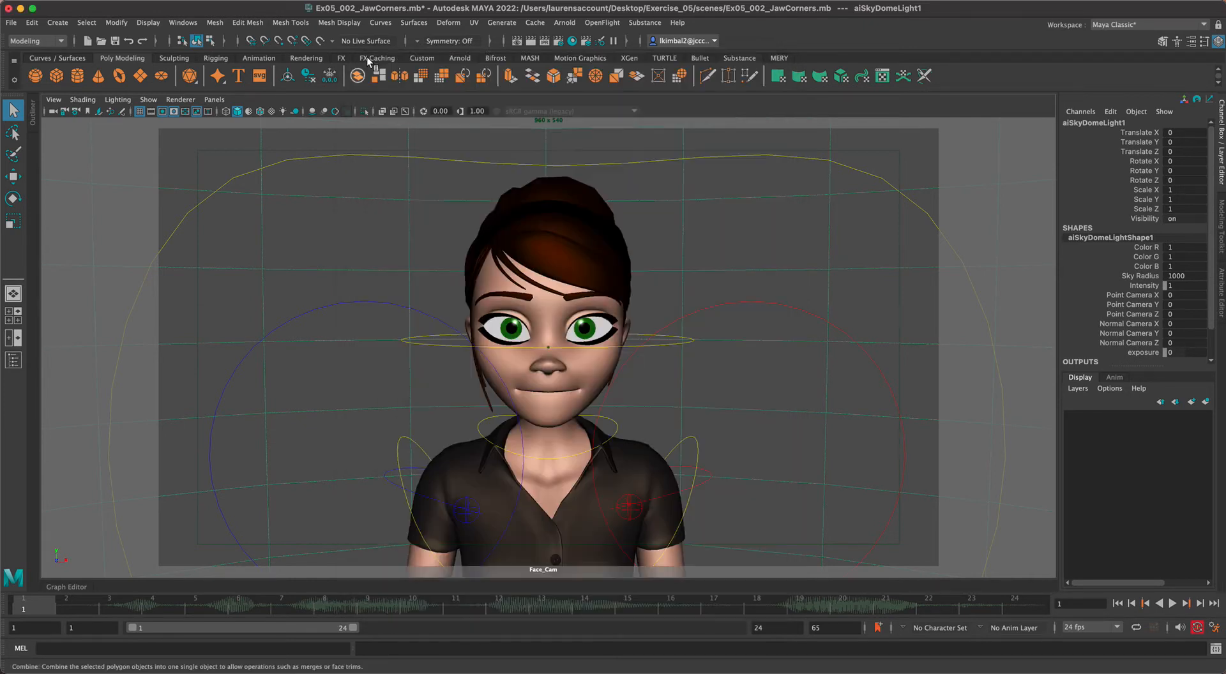
Step: Set the Exercise_05 folder on the Desktop as the current project
click(11, 23)
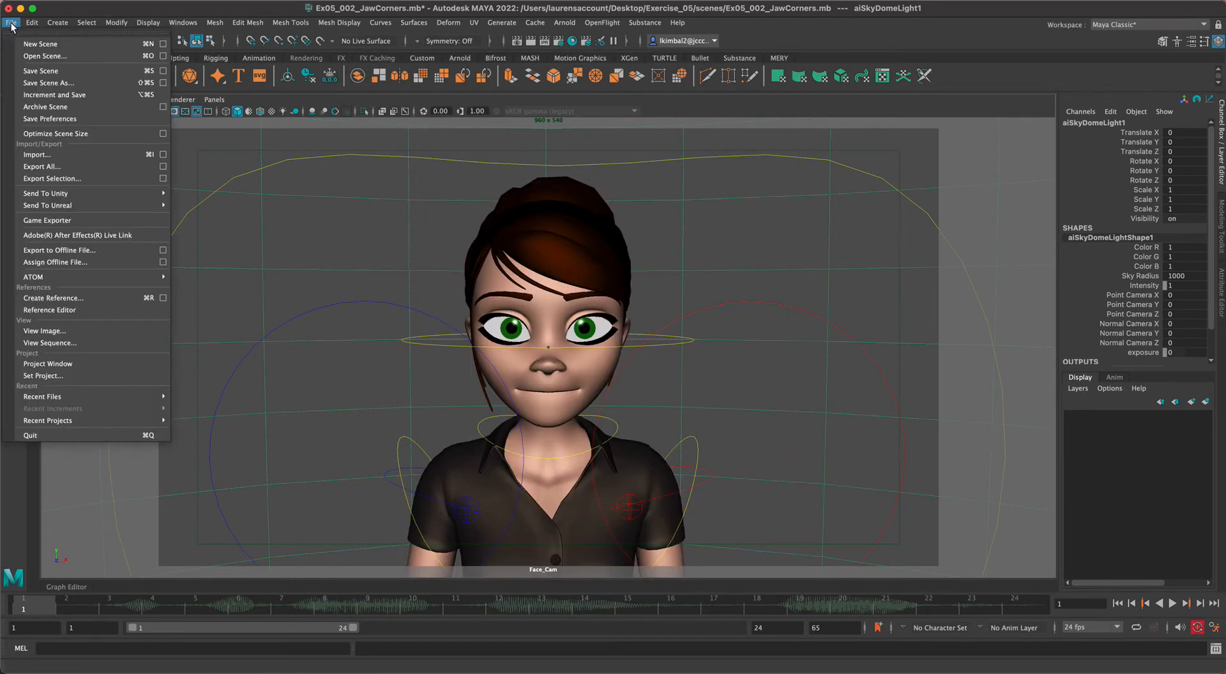
click(33, 376)
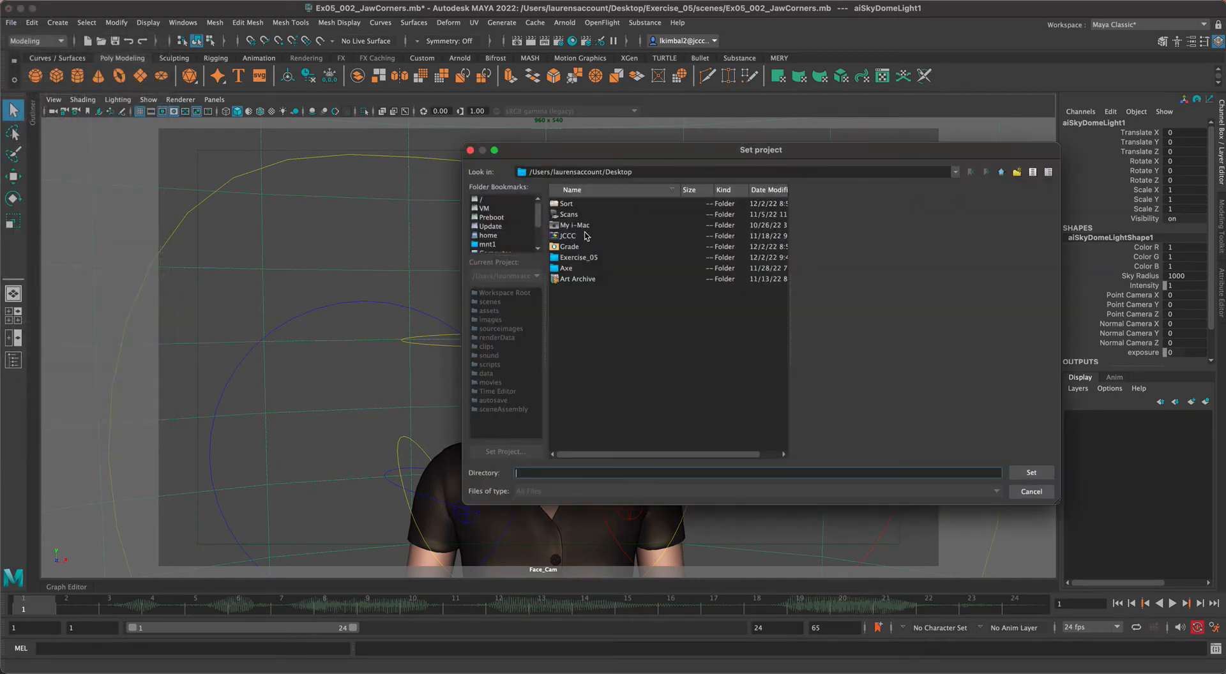
click(570, 259)
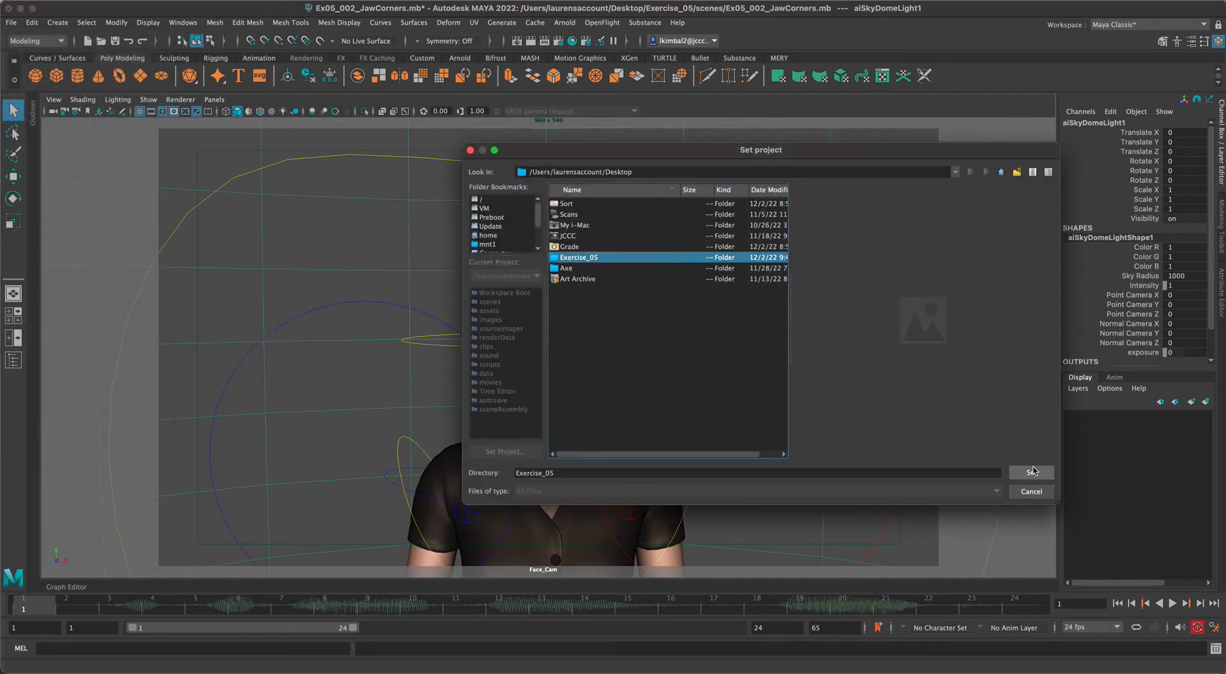
click(1032, 472)
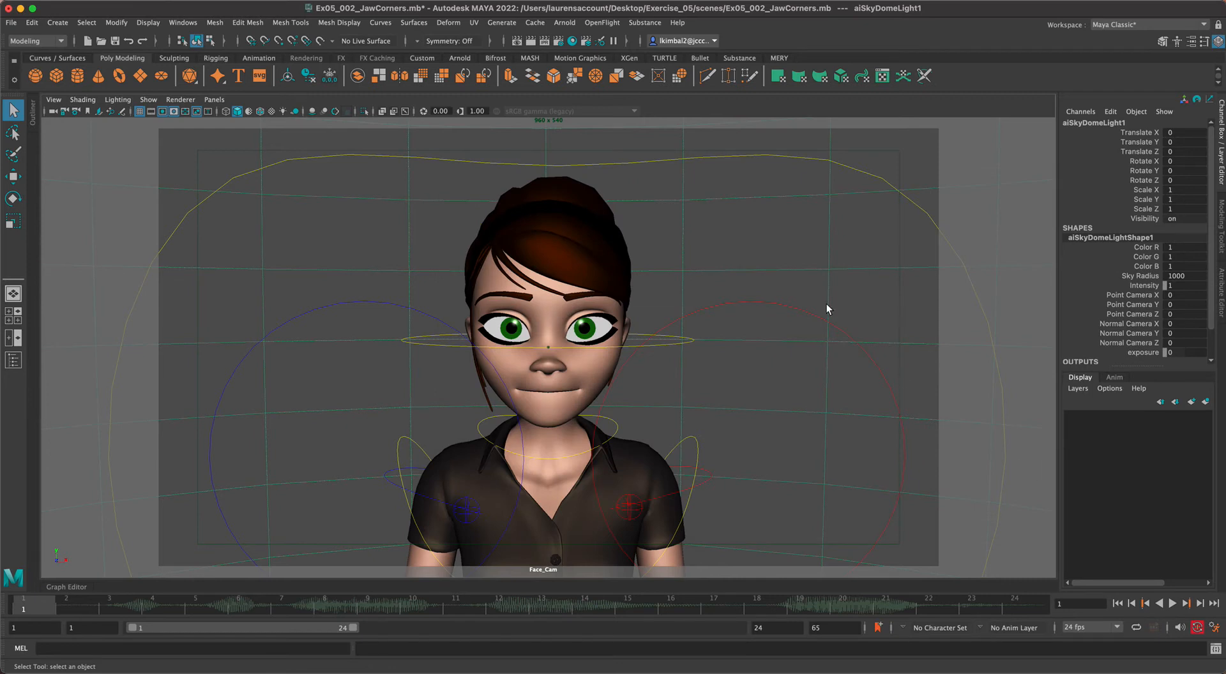
Step: In the render settings, set the file name prefix to Frame and the image format to png
click(559, 41)
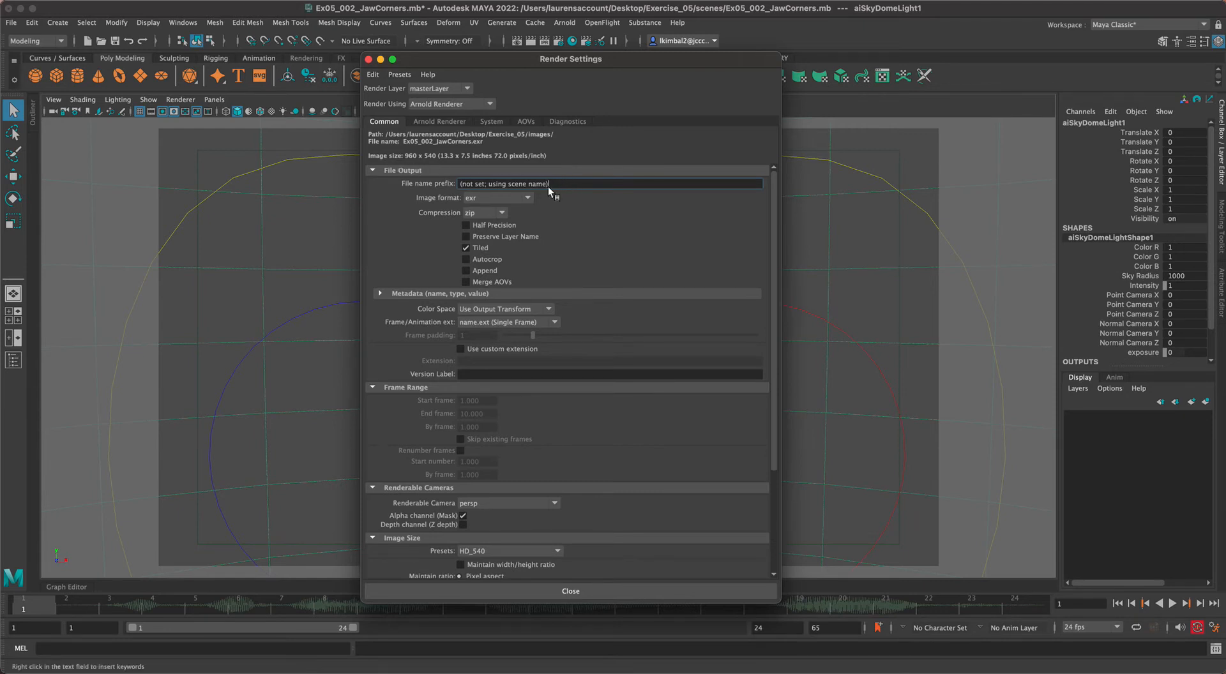
drag(548, 184, 414, 182)
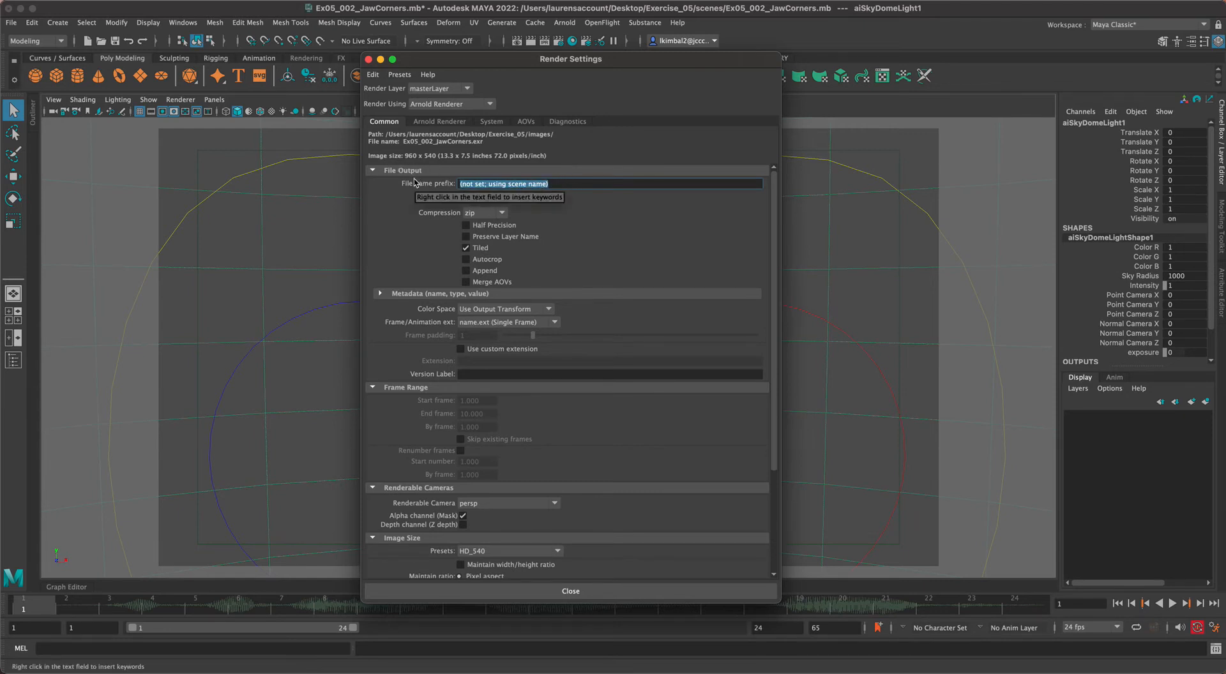
text(R)
text(Frame)
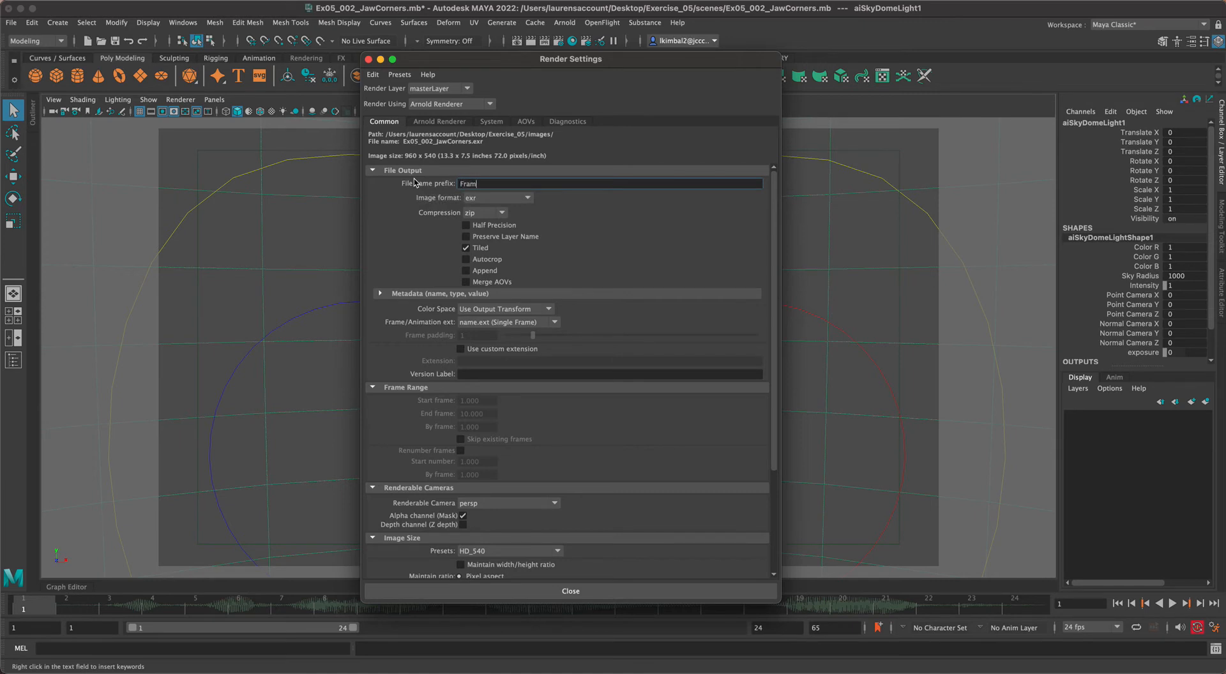
click(525, 199)
click(517, 237)
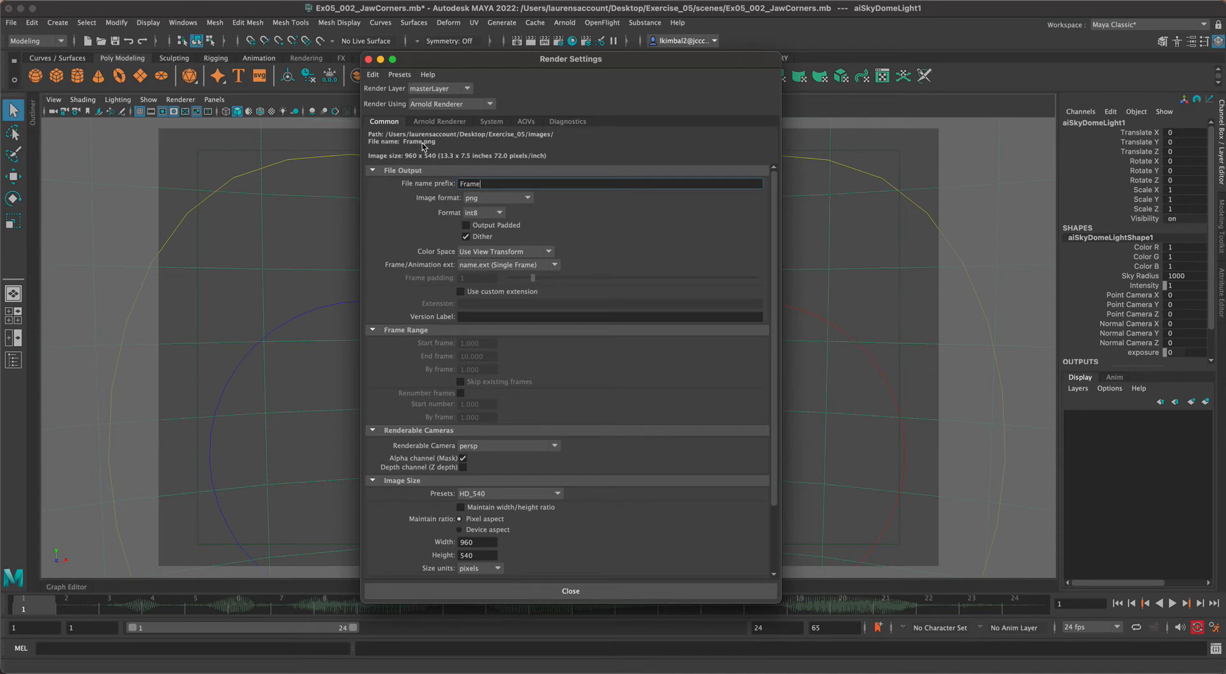
Step: Set the frame/animation extension to name_#.ext with a frame padding of 3
click(479, 266)
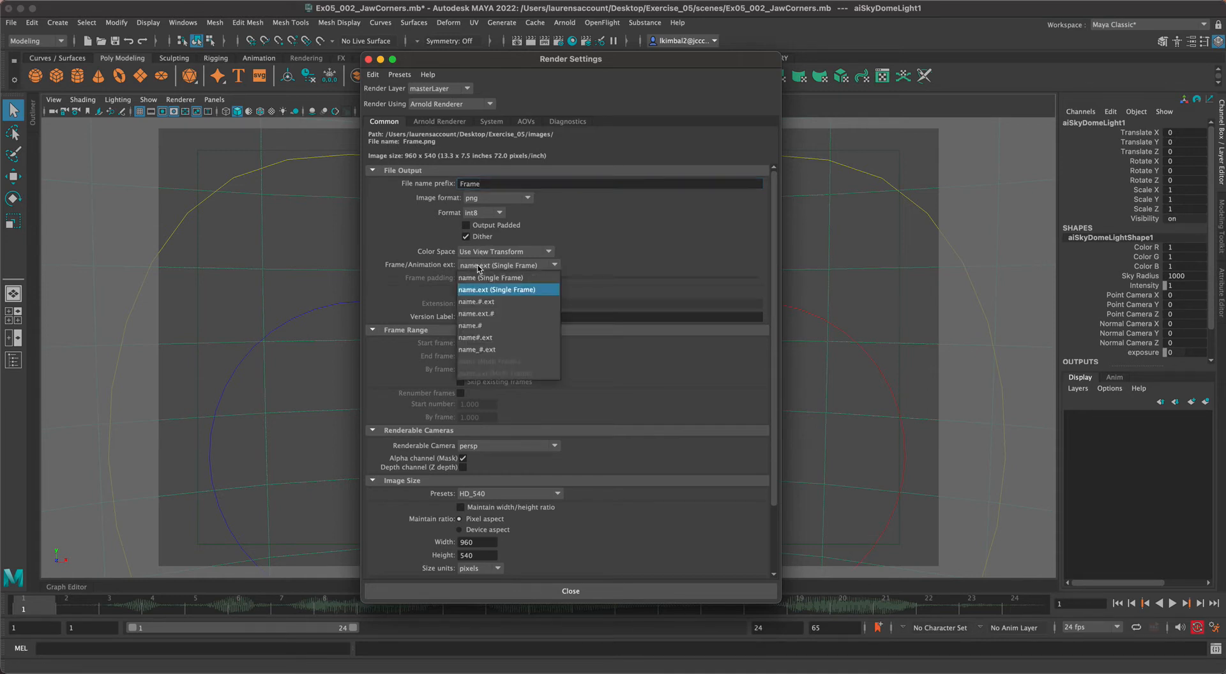
click(489, 351)
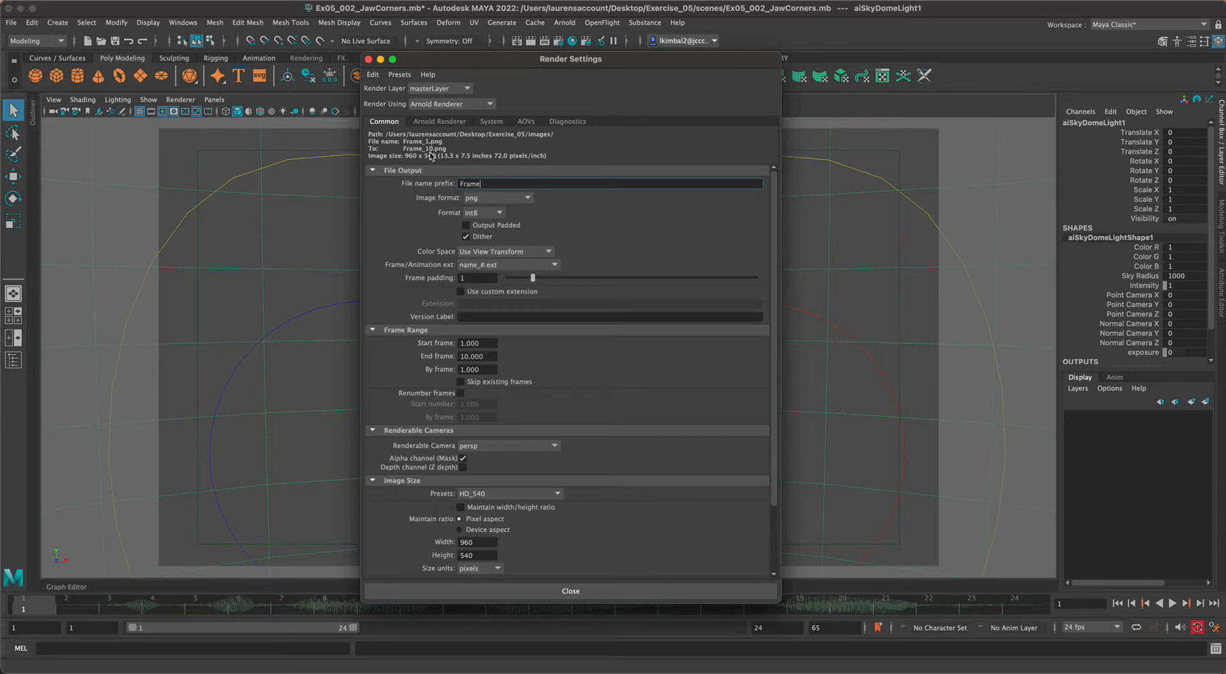
drag(536, 281, 597, 282)
mouse_move(607, 278)
mouse_down()
mouse_move(630, 284)
mouse_move(611, 283)
mouse_up()
drag(607, 279, 508, 279)
drag(513, 278, 580, 275)
Step: Set the end frame of the render's frame range to 24
scroll(774, 393, down, 3)
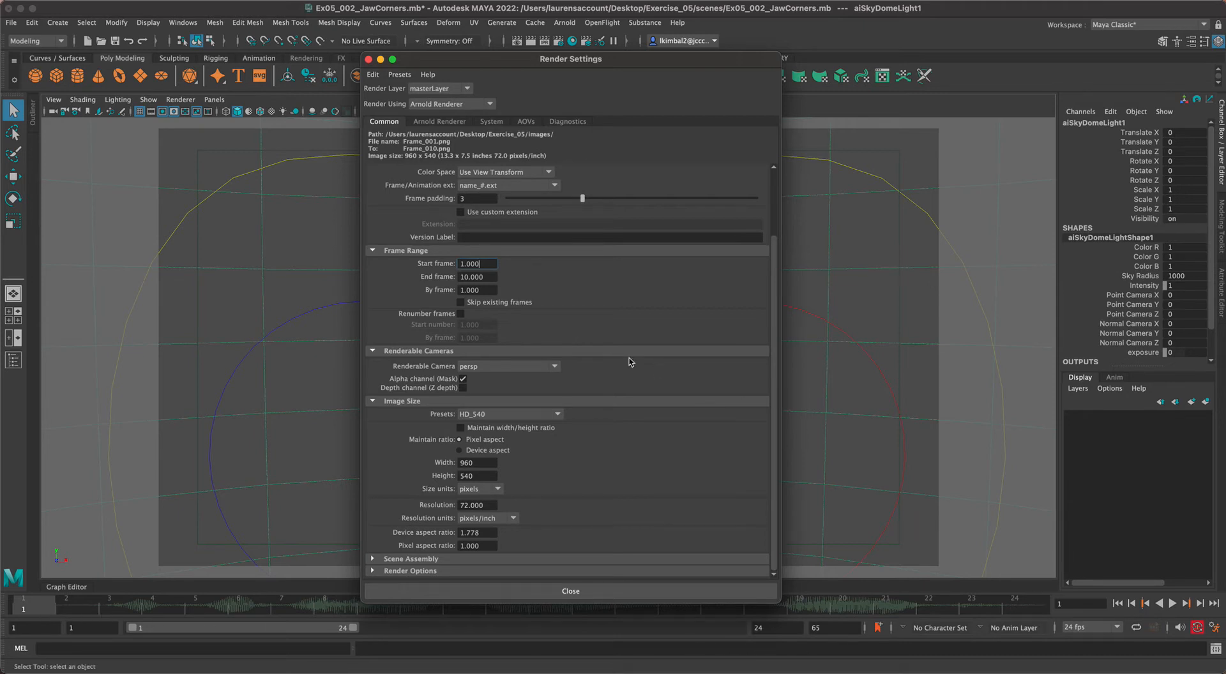
key(Tab)
text(24)
click(464, 292)
Step: Choose Face_Cam as the renderable camera and turn off its alpha channel mask
click(510, 368)
click(504, 380)
drag(505, 68, 915, 98)
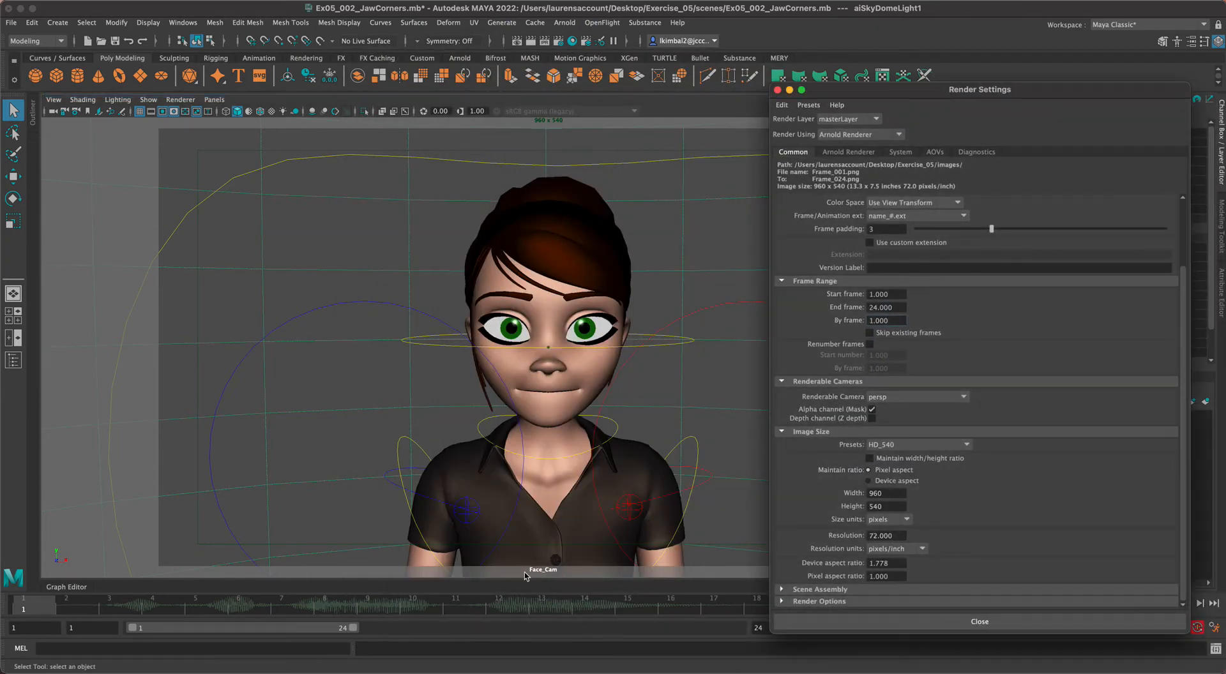
drag(1072, 96, 703, 28)
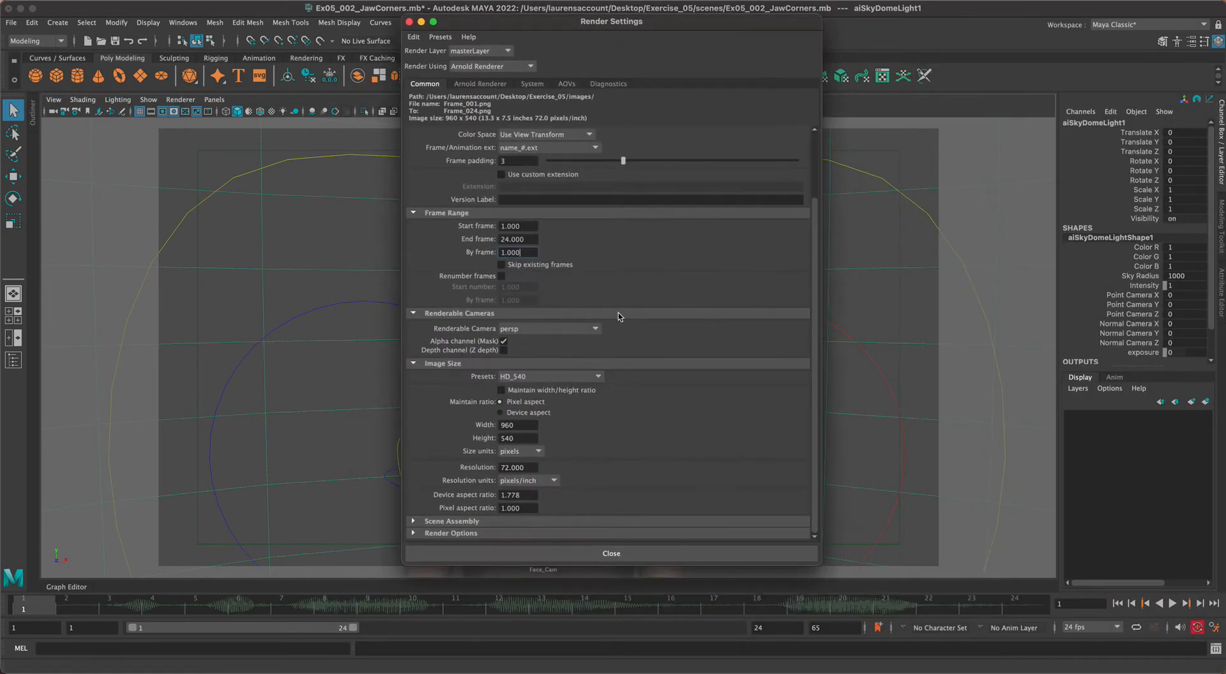
click(593, 329)
click(516, 356)
drag(473, 25, 468, 58)
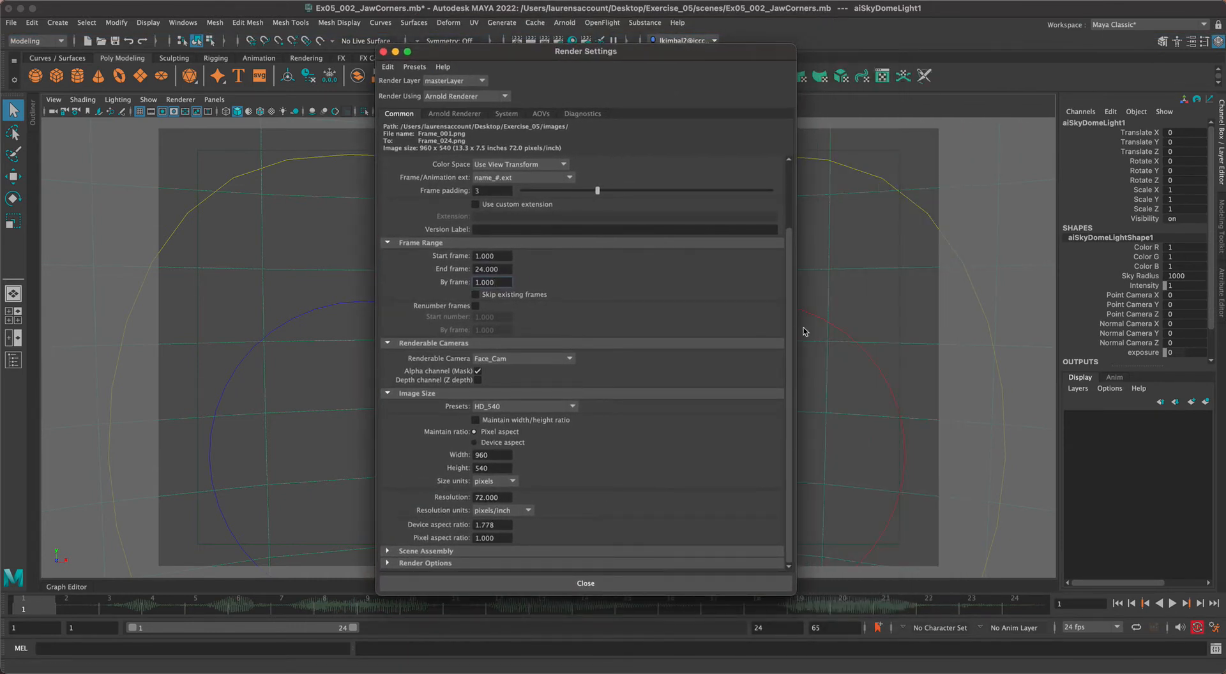
drag(788, 343, 816, 336)
Step: Set the render image size to the HD_720 preset
click(525, 409)
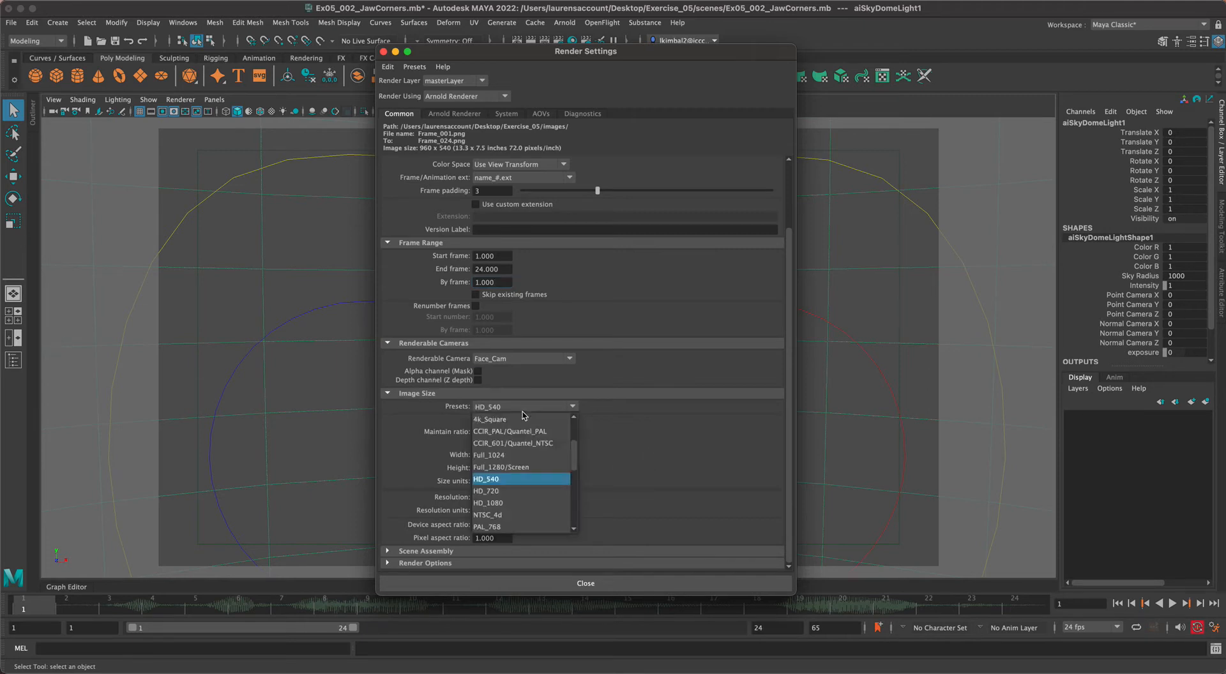
click(579, 450)
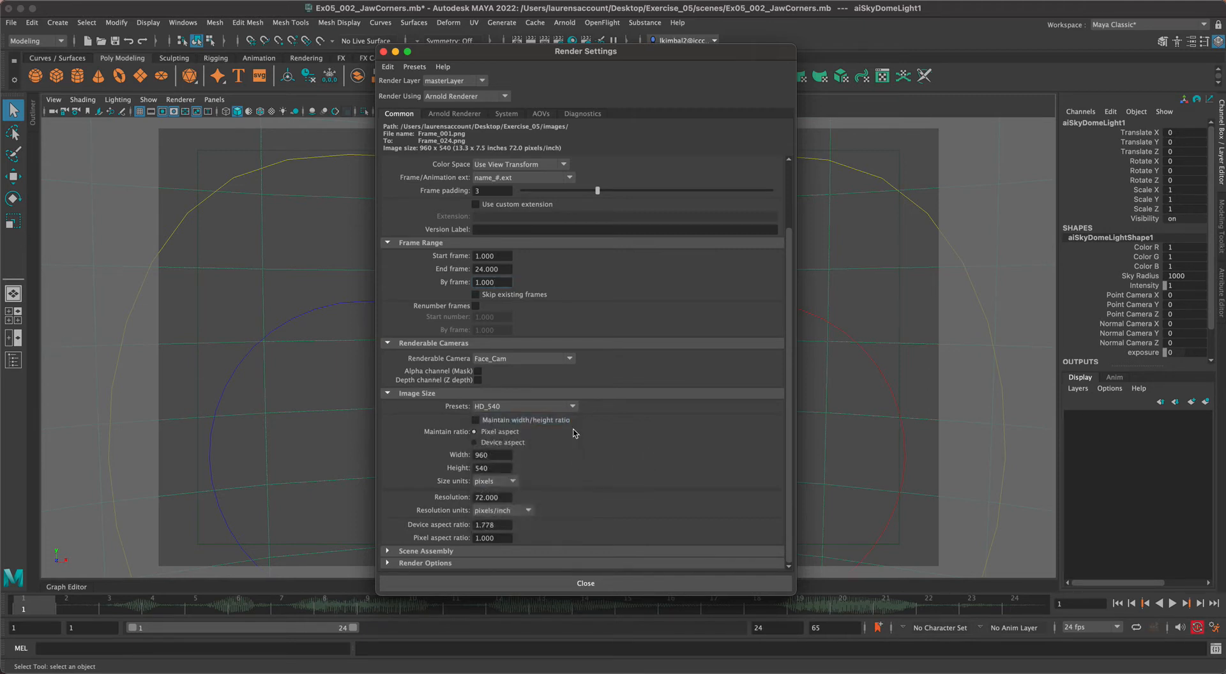
click(568, 411)
drag(574, 446, 575, 459)
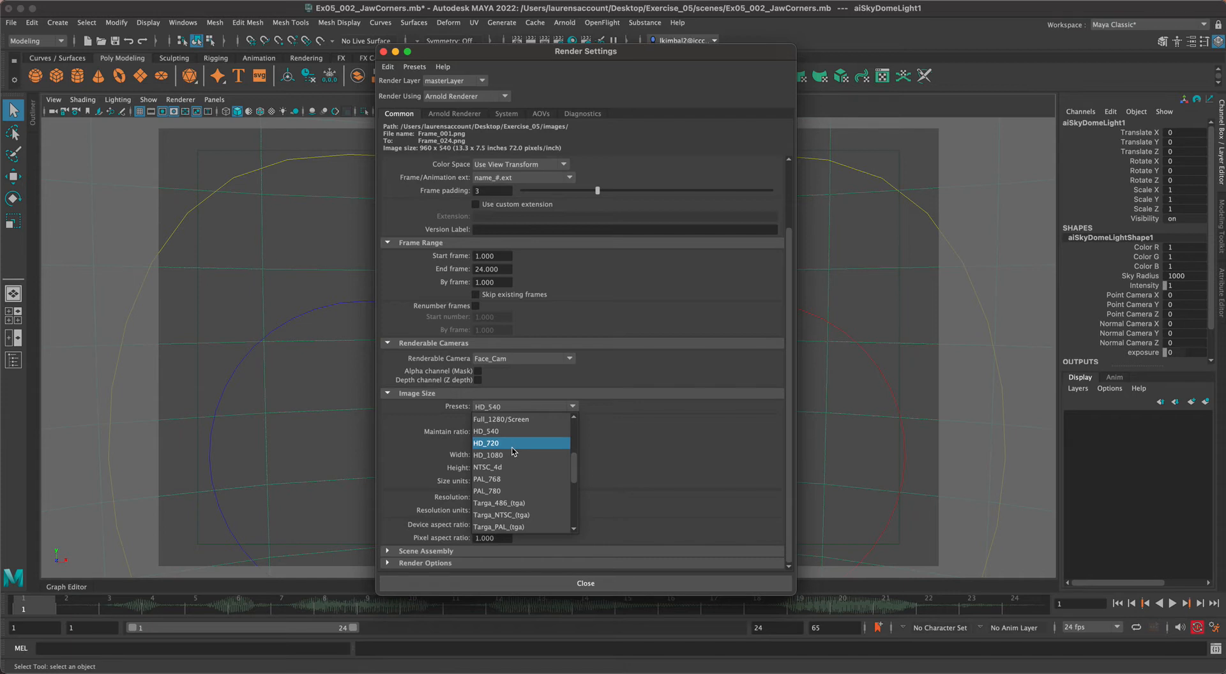
click(517, 446)
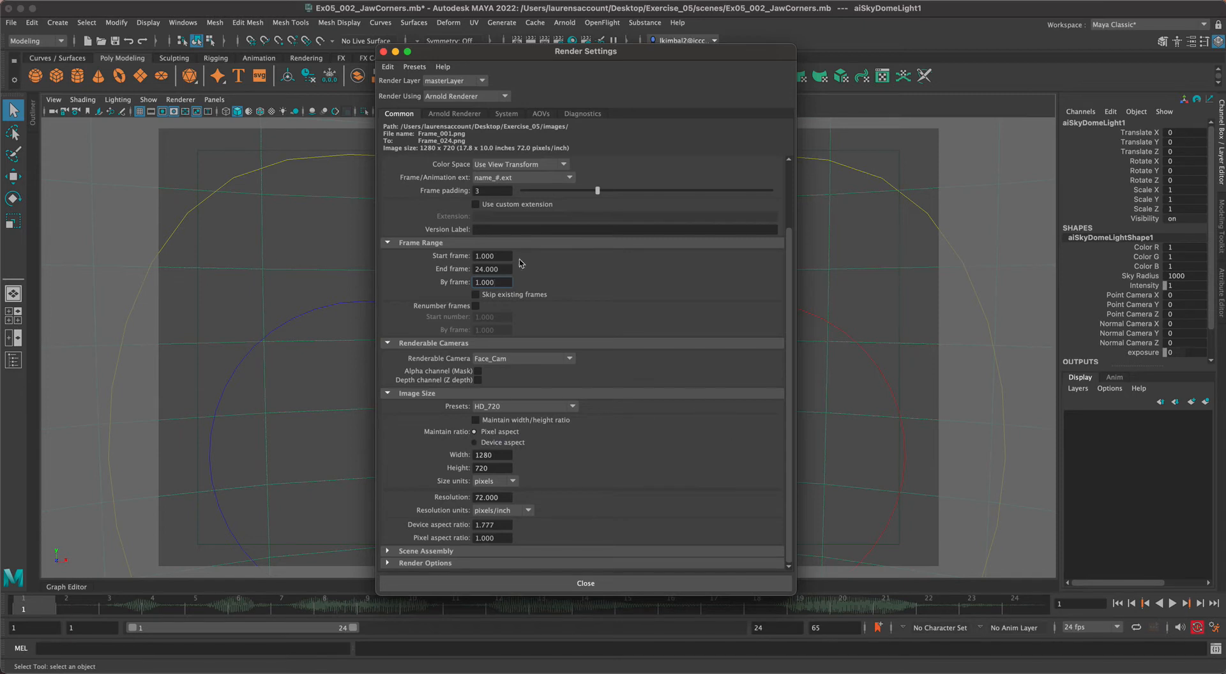
Step: Review the common output settings and the Arnold sampling values, and close the render settings
scroll(783, 300, up, 5)
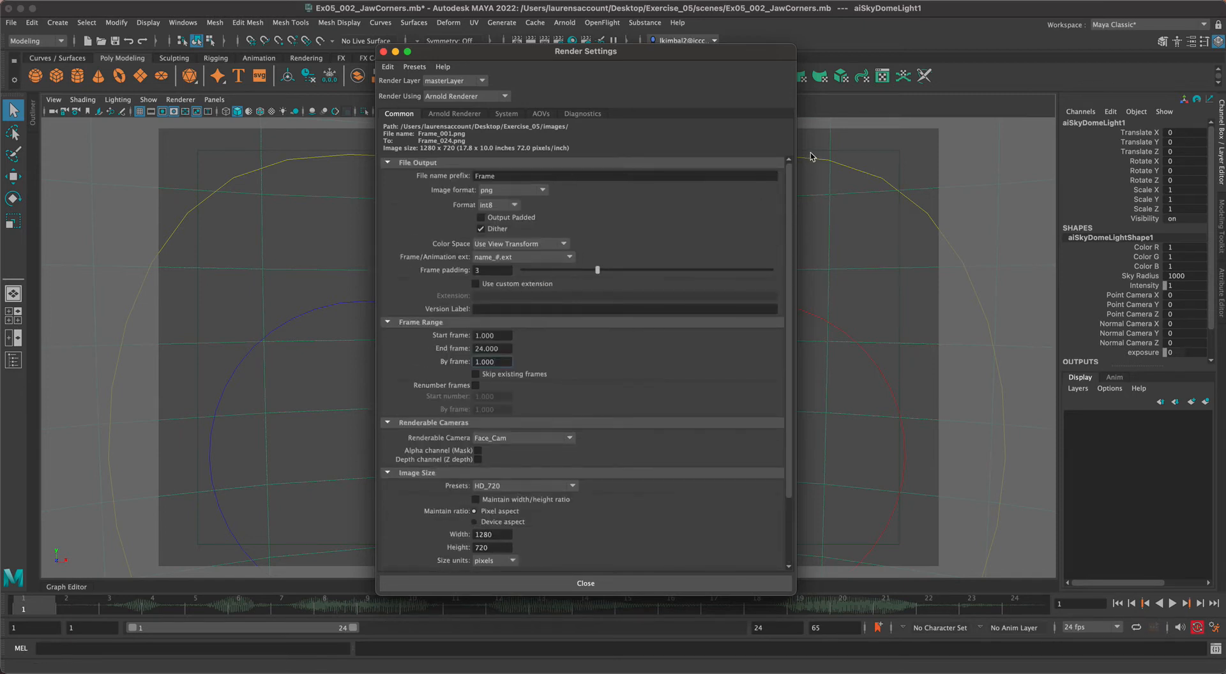
click(459, 114)
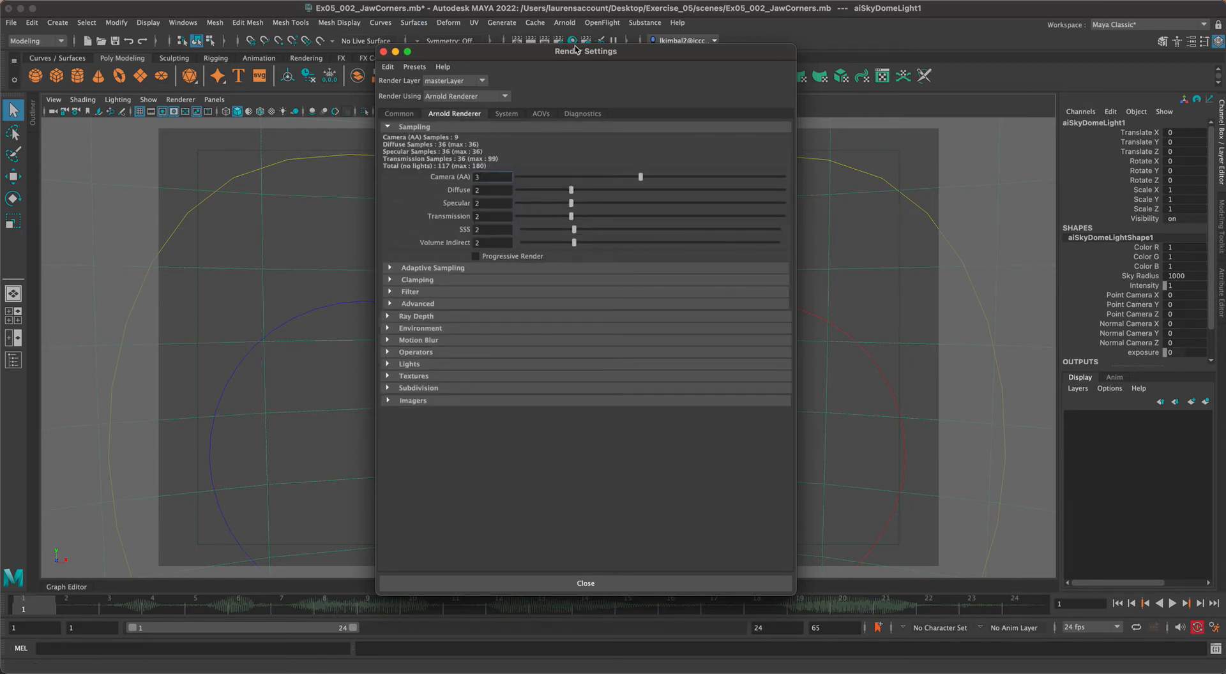
drag(581, 56, 680, 79)
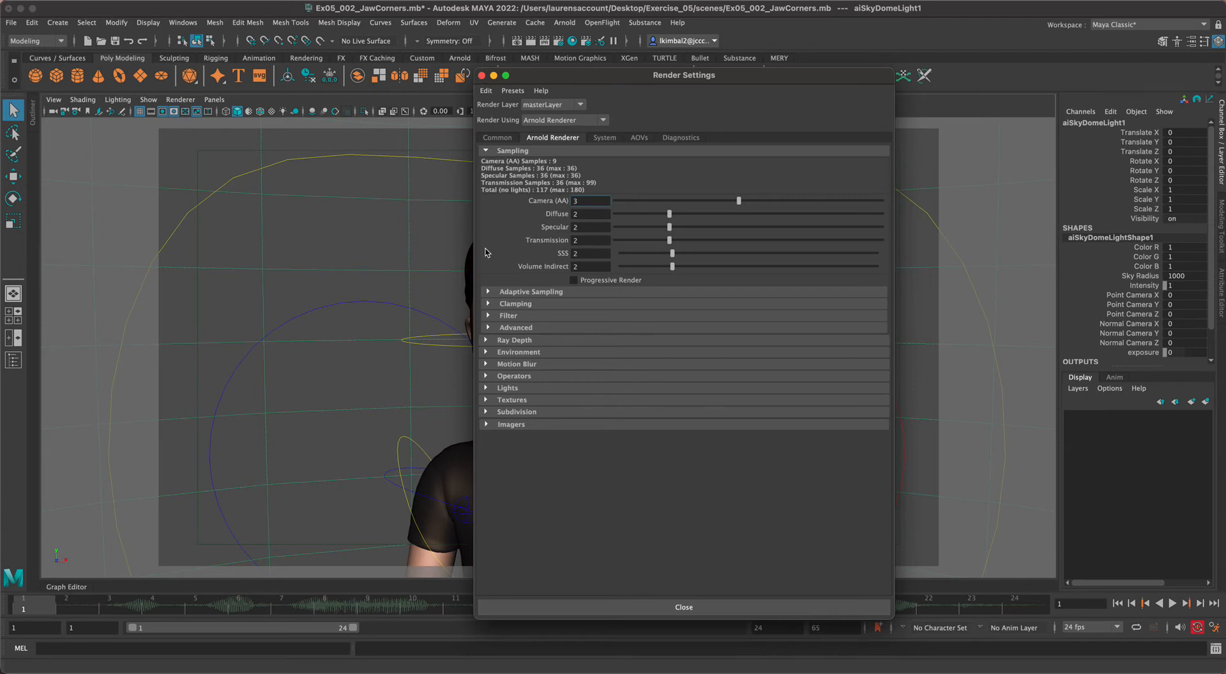
click(498, 137)
drag(634, 76, 618, 46)
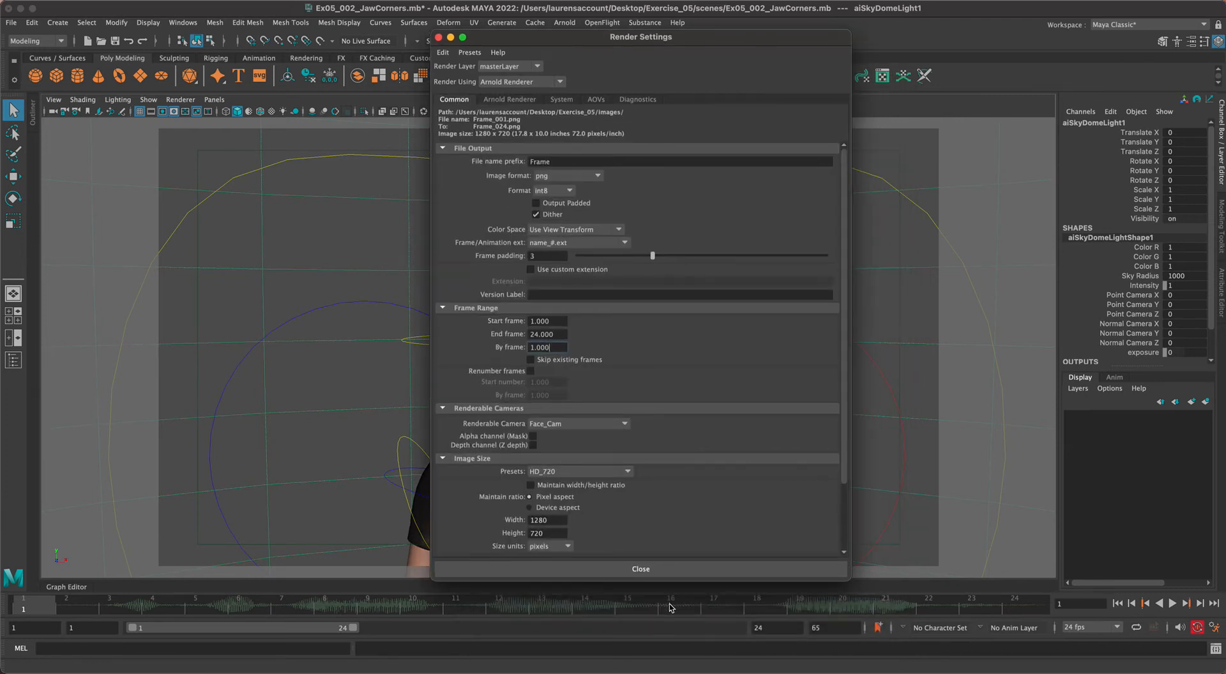
click(671, 575)
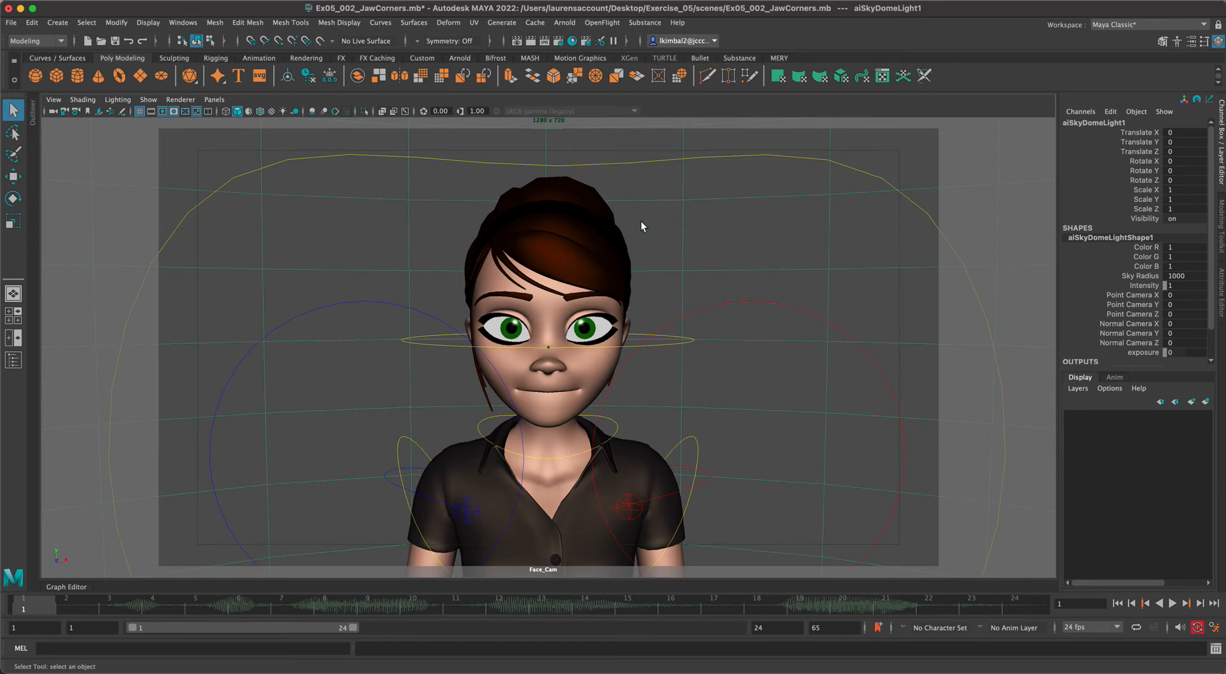
Step: Look up the Batch Render command among the rendering commands
key(space)
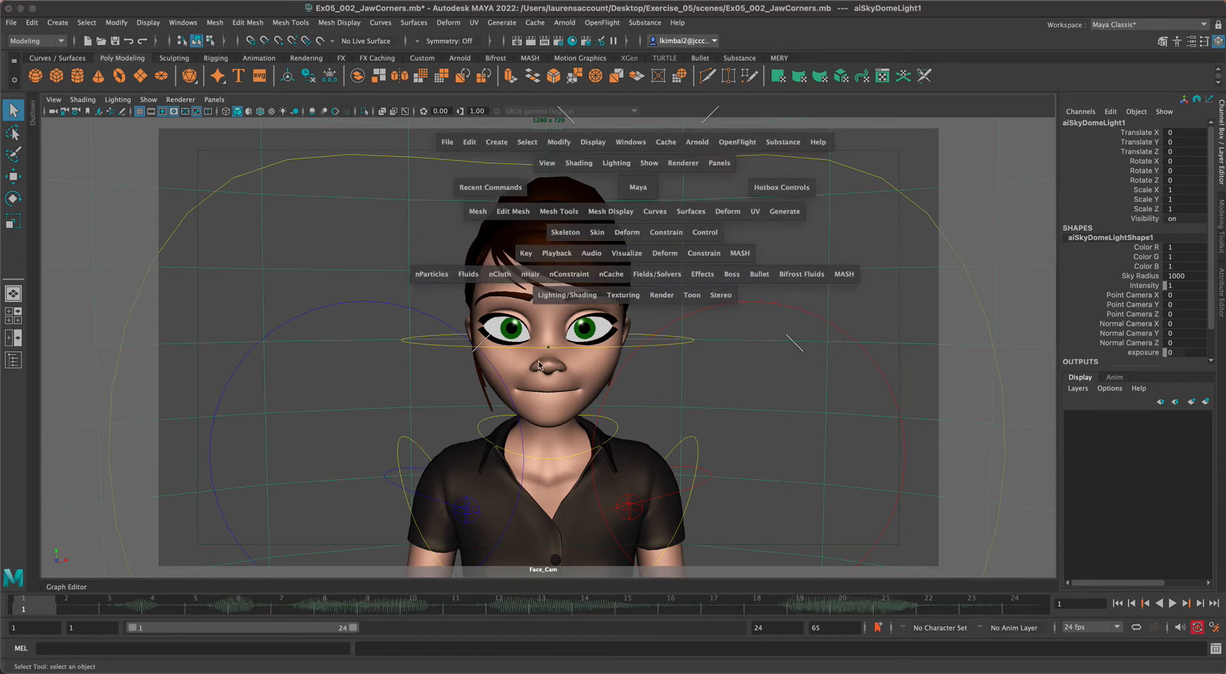
click(654, 297)
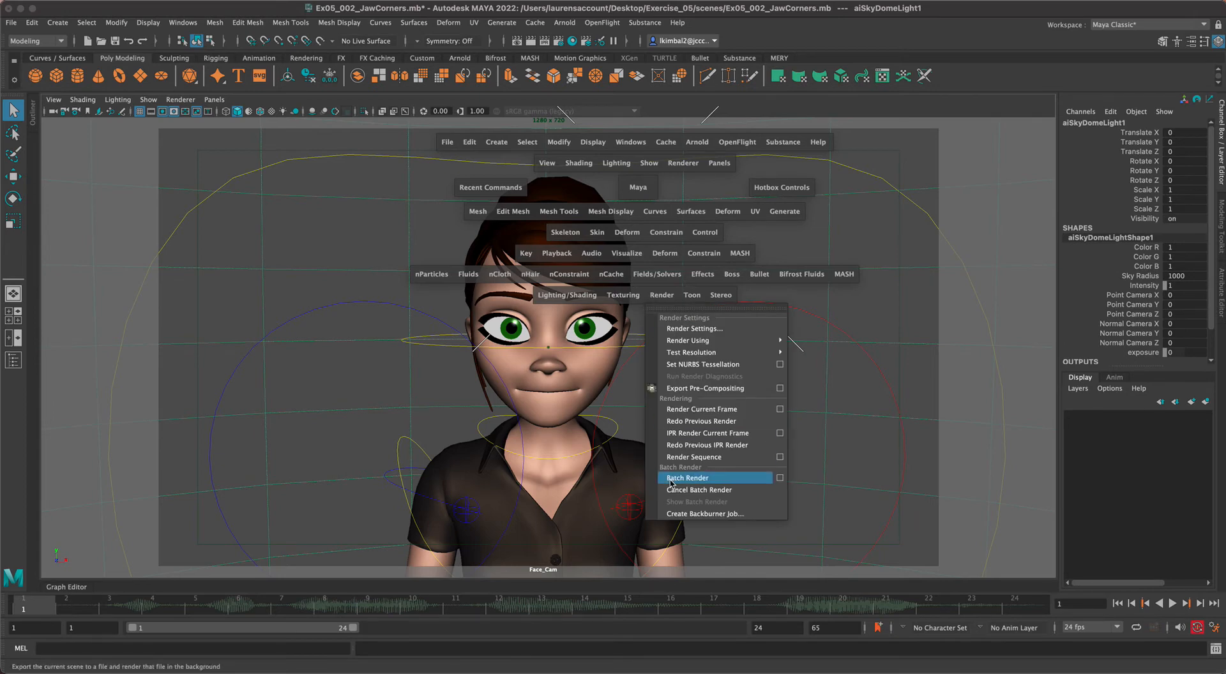
click(783, 107)
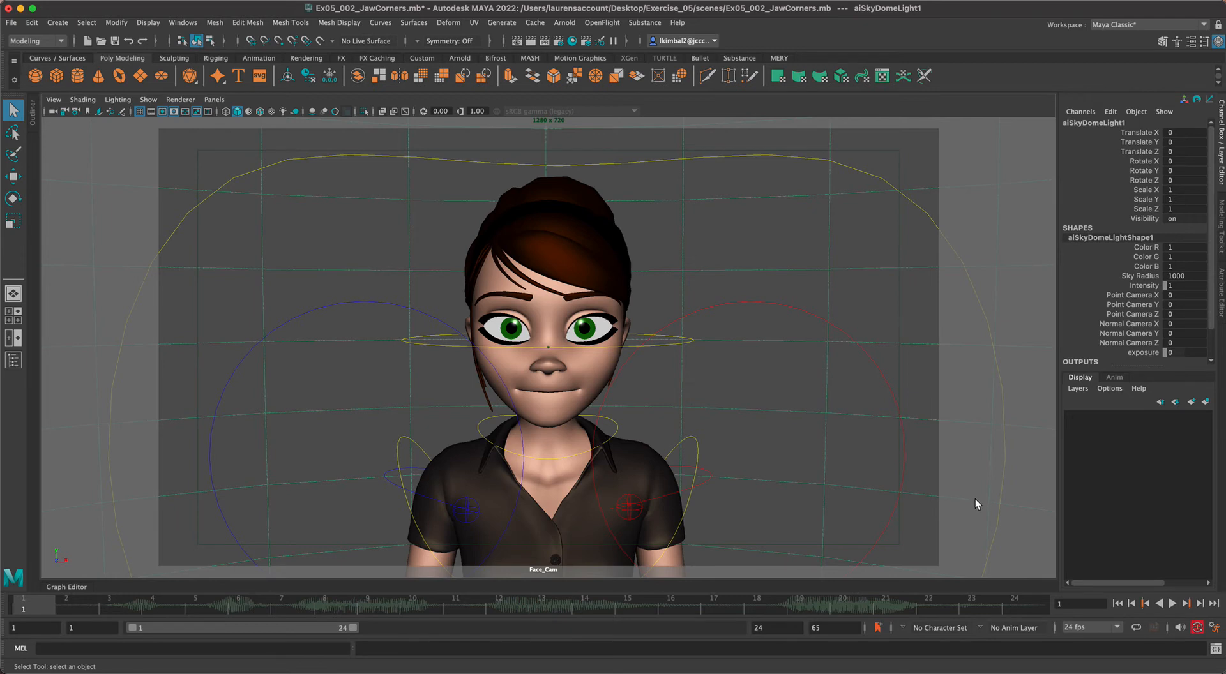
Step: Open the Script Editor and examine the rendering progress messages for the output frames in its history
click(1216, 650)
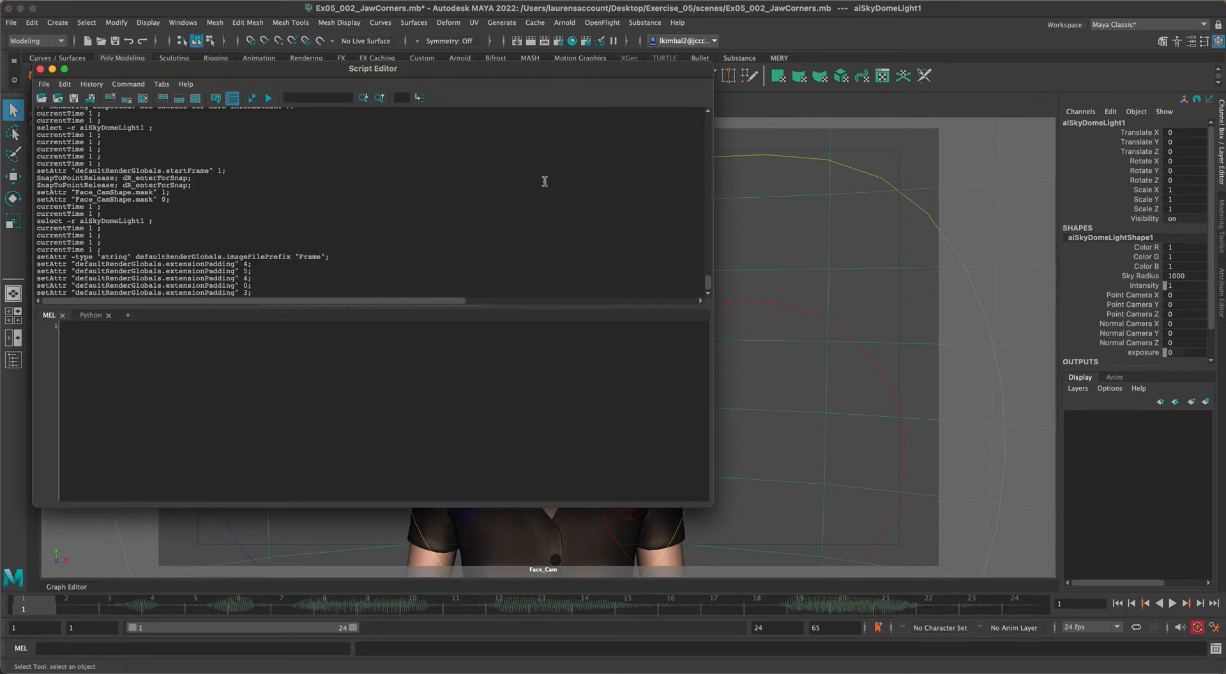
drag(345, 54, 528, 86)
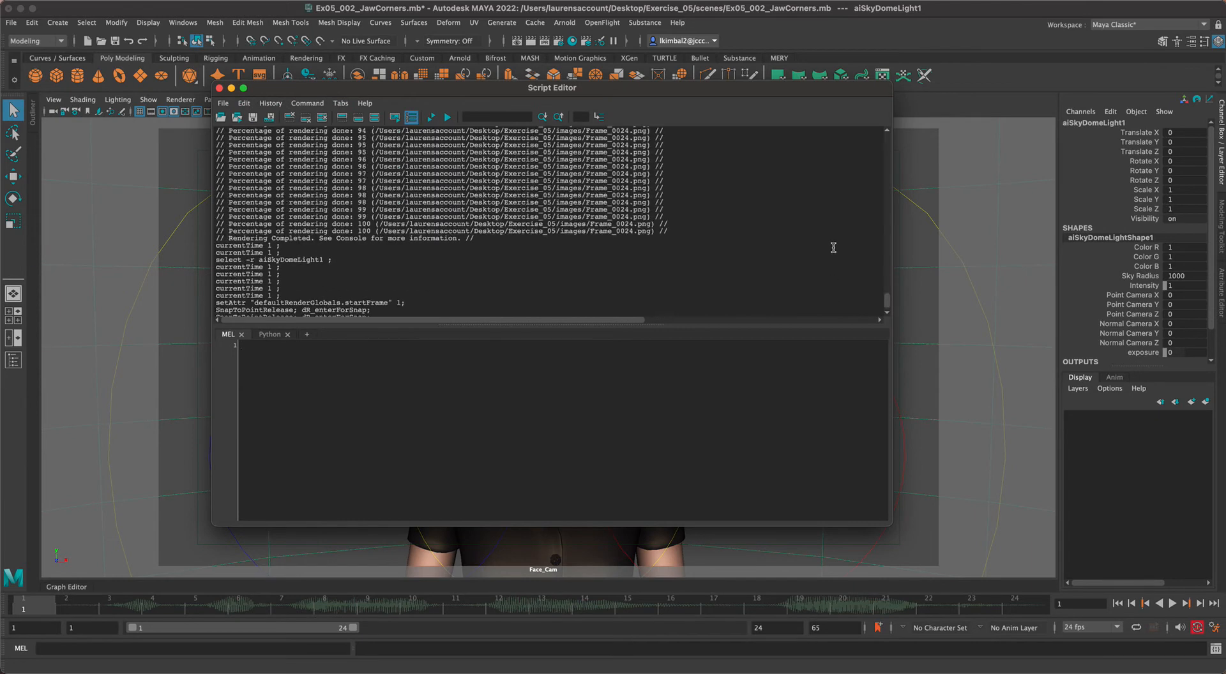
drag(886, 298, 887, 301)
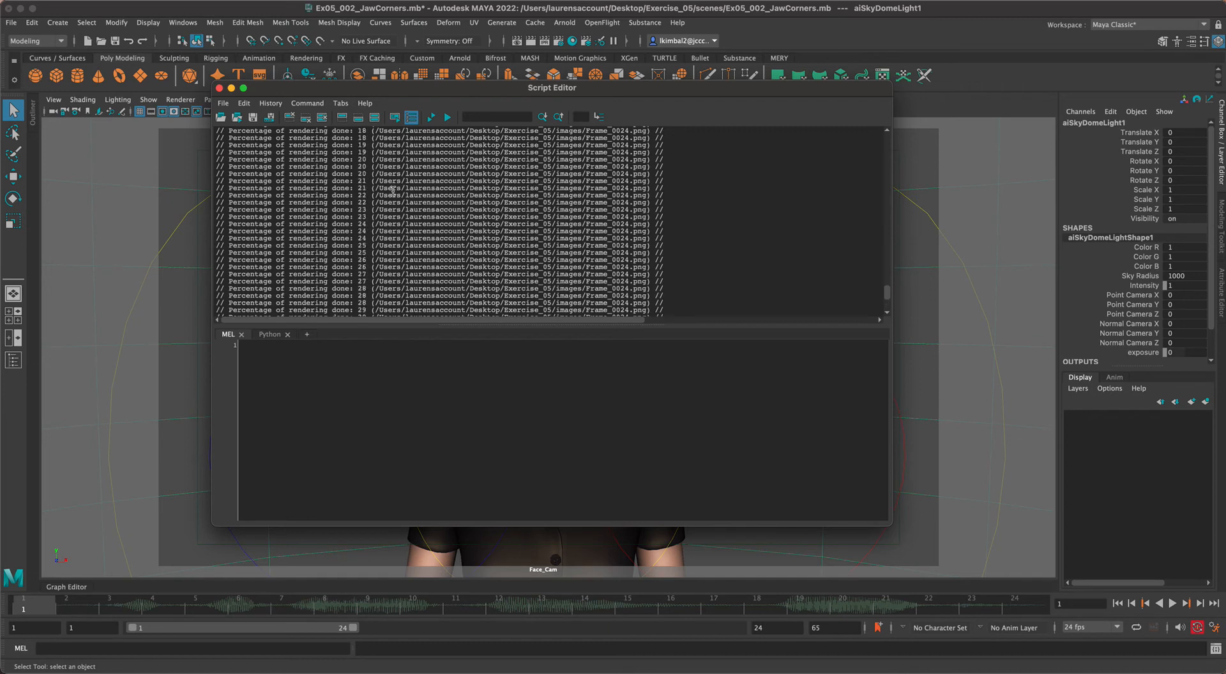
scroll(348, 190, up, 10)
scroll(348, 189, up, 15)
scroll(354, 181, up, 10)
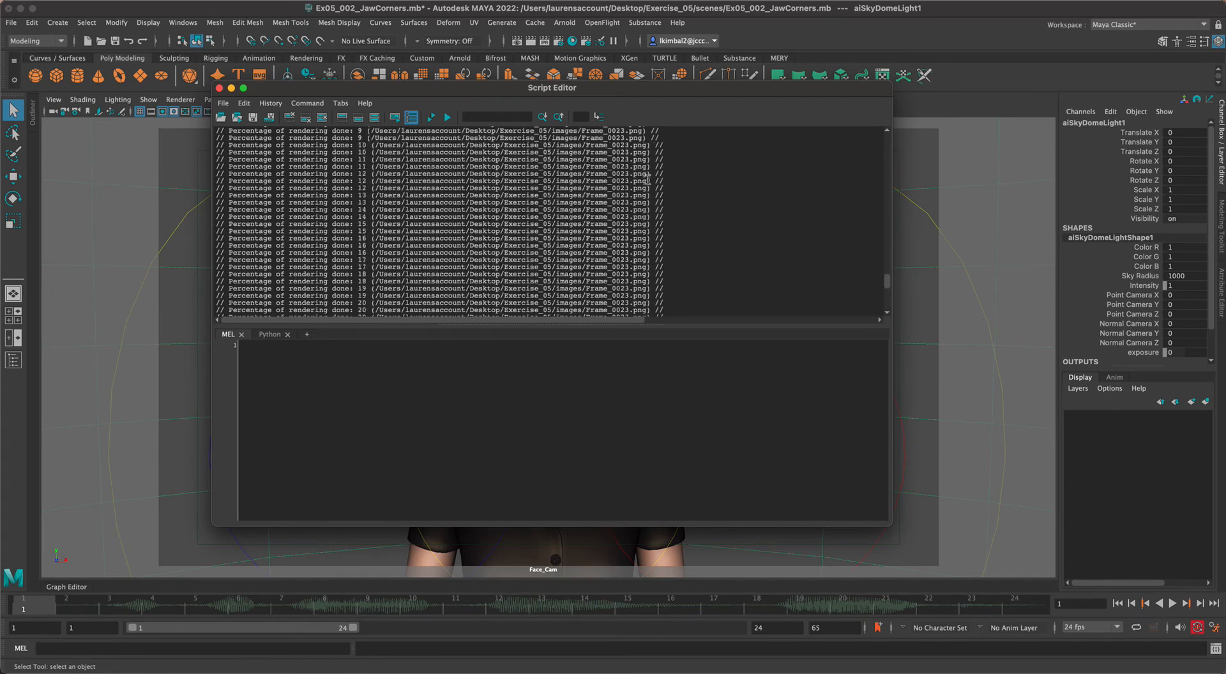
scroll(577, 249, down, 20)
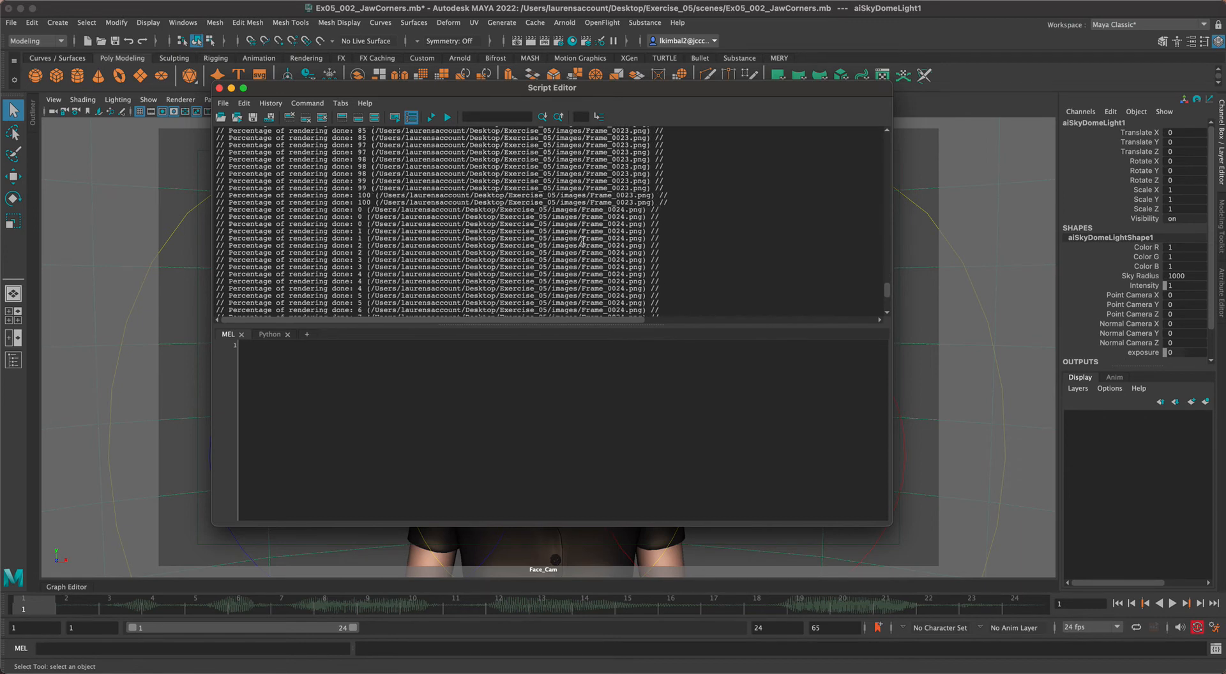
Step: Review the Script Editor history around the last rendered frames and the completion message, and close the Script Editor
scroll(585, 240, down, 20)
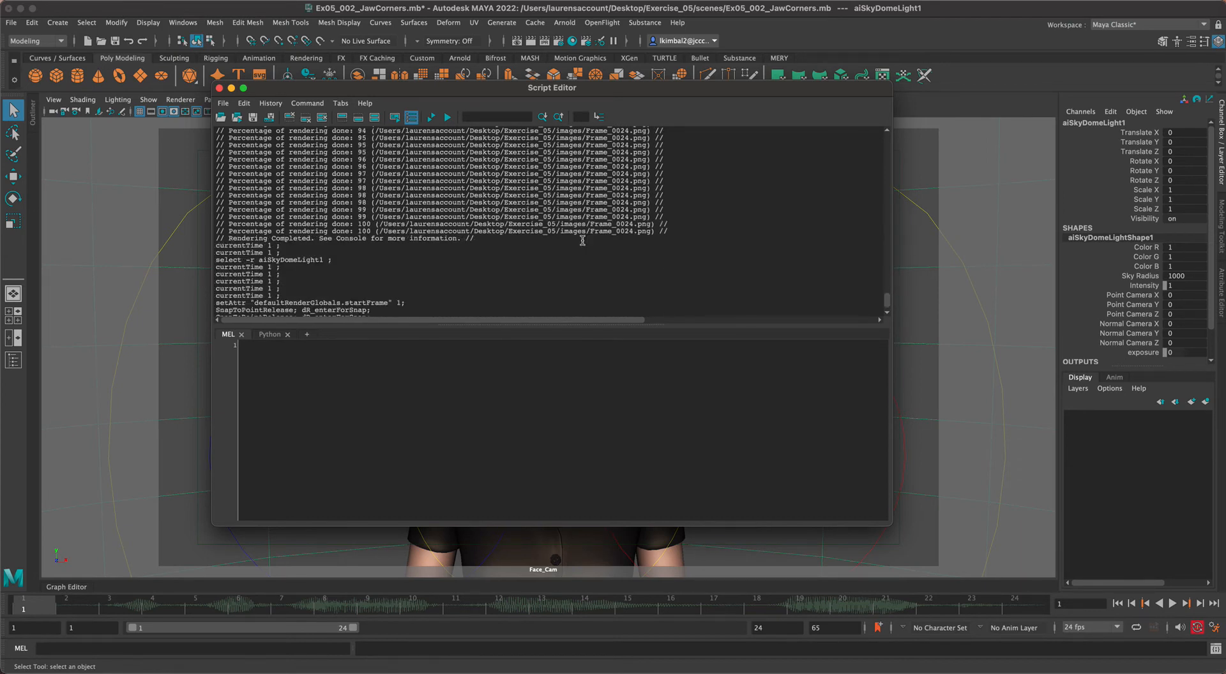
scroll(580, 243, up, 20)
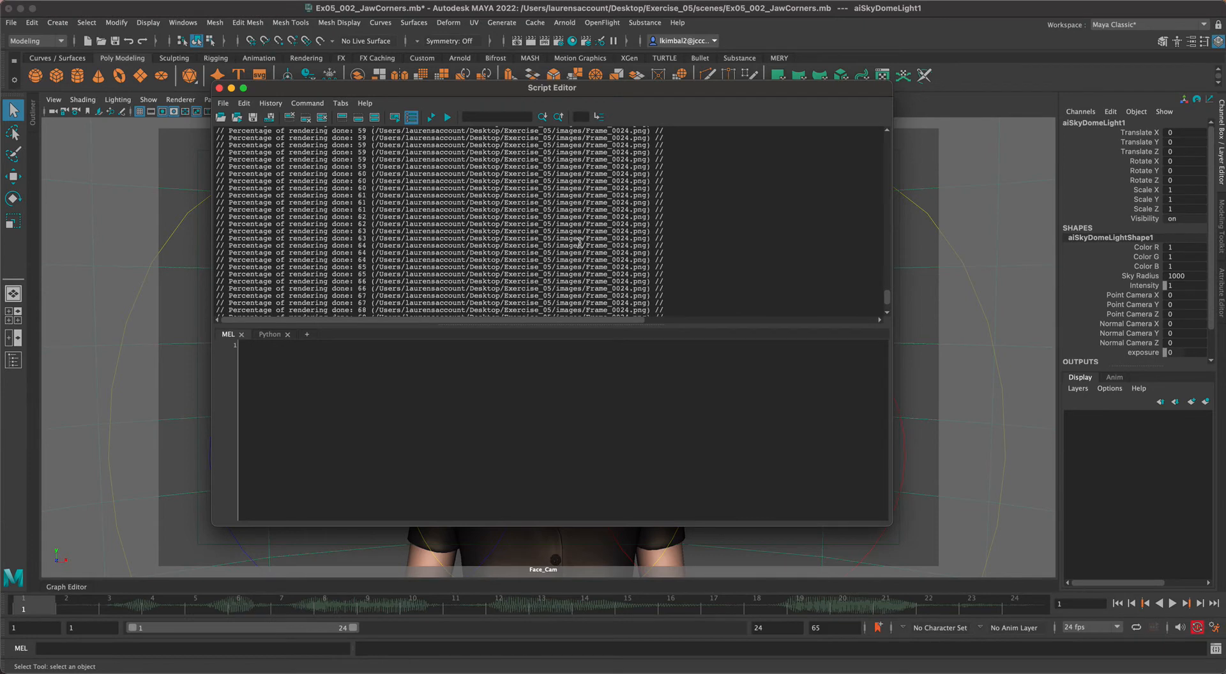
scroll(580, 244, up, 20)
scroll(580, 243, up, 20)
click(218, 88)
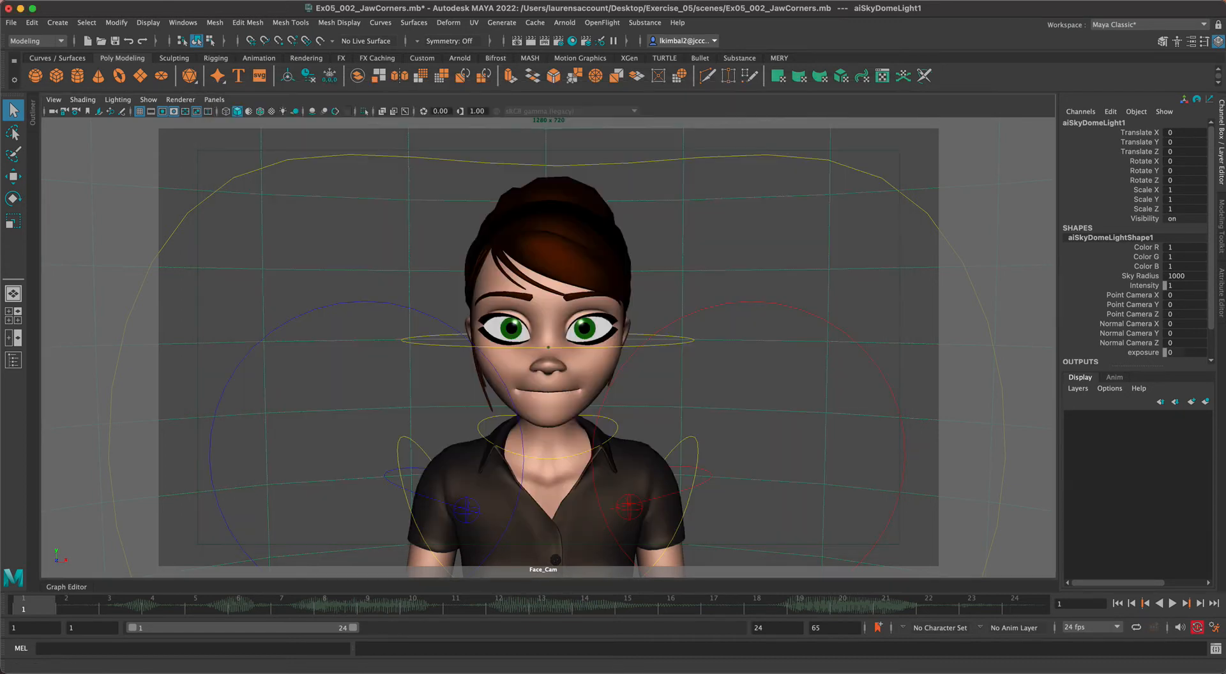
Step: Minimize Maya, check the rendered PNG frames in the images folder of Exercise_05, and close the Finder window
click(21, 9)
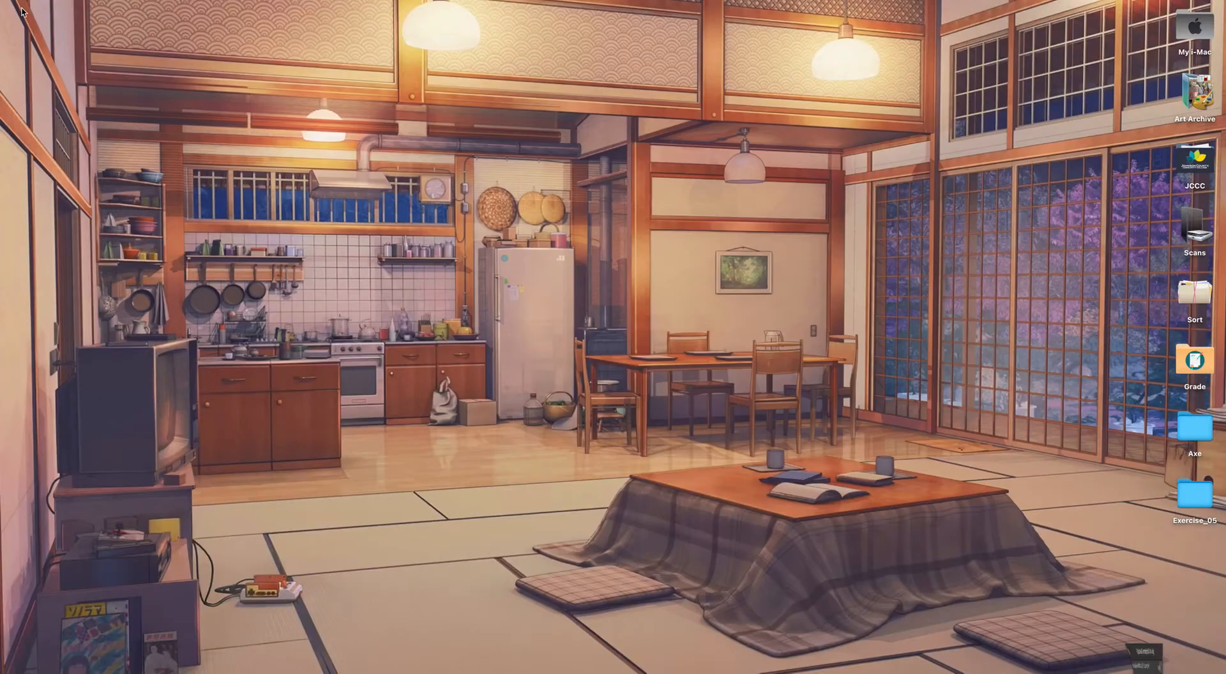
double_click(1195, 494)
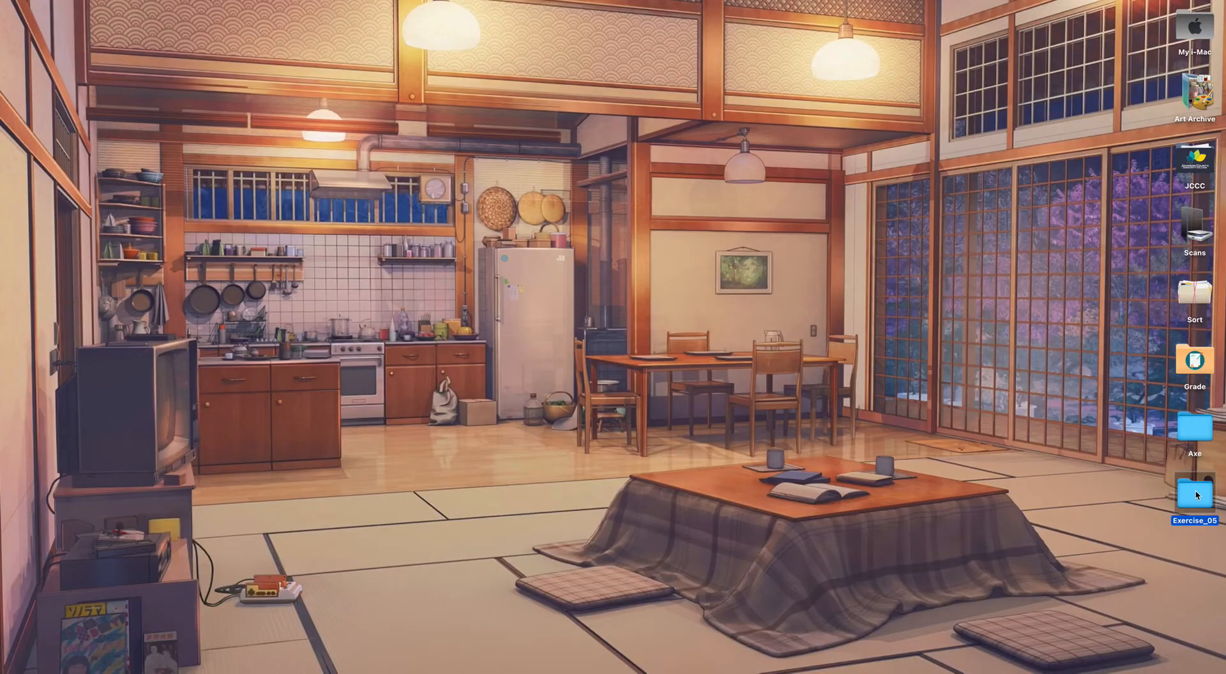
drag(417, 128, 467, 110)
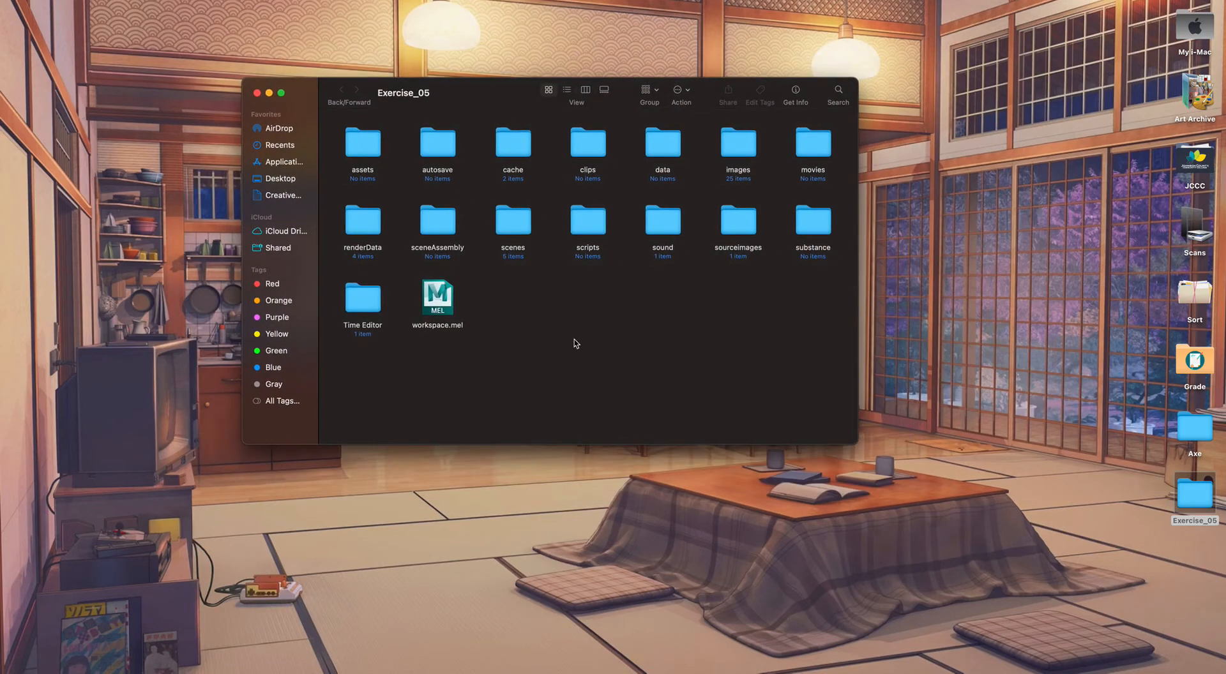
double_click(728, 153)
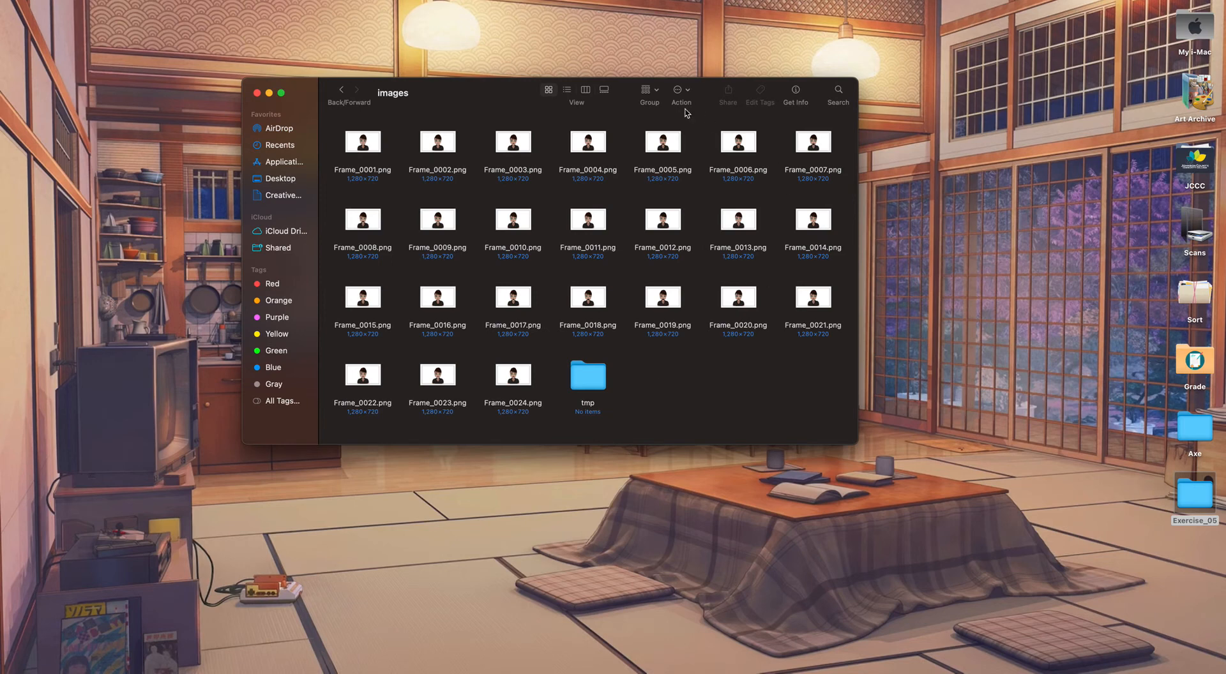
click(341, 89)
click(257, 93)
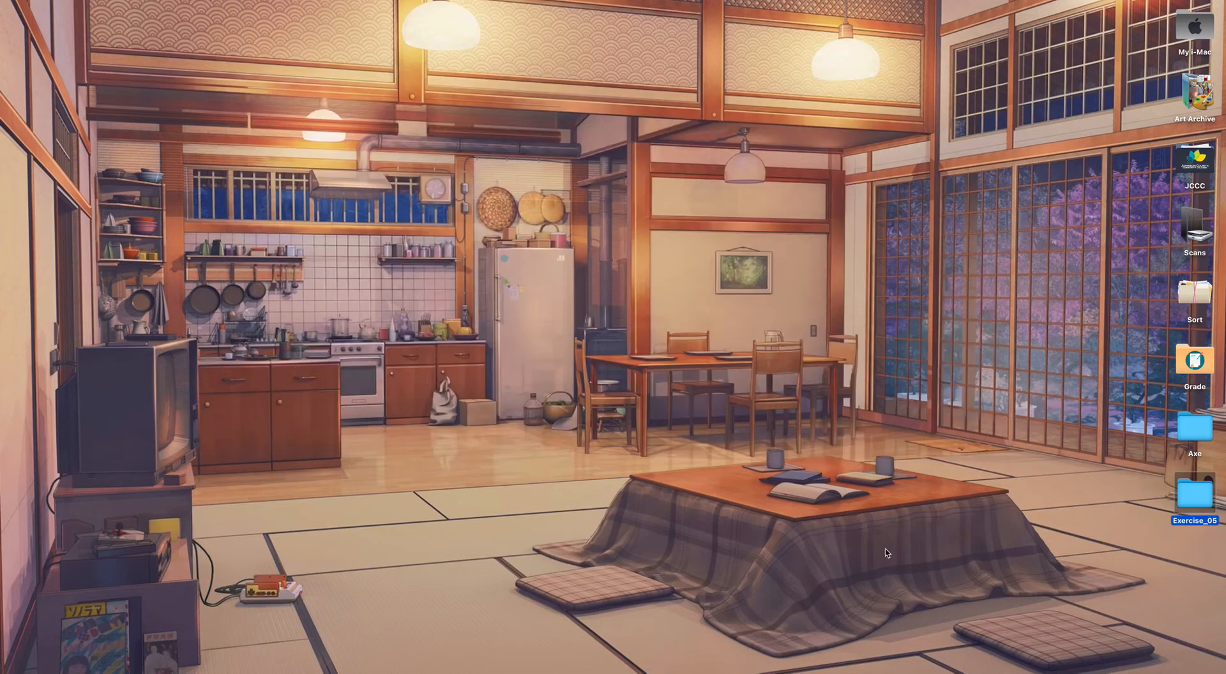
Step: Switch to Premiere Pro and start a new project named Exercise05
click(1091, 666)
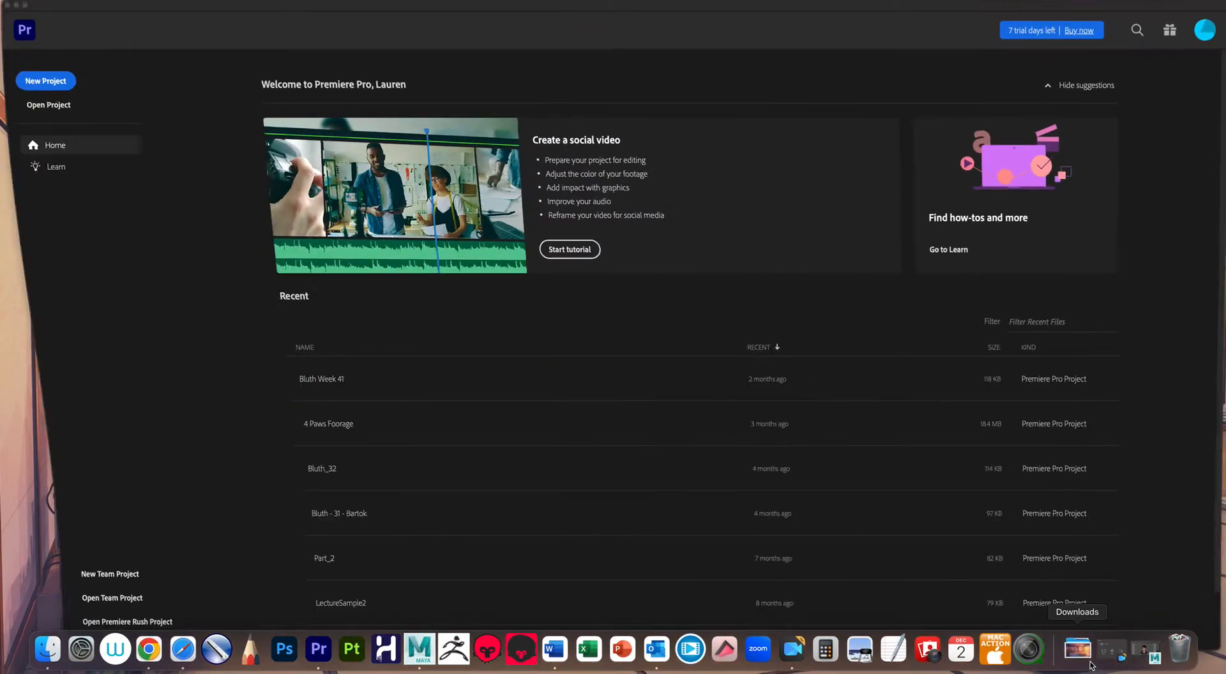
click(35, 79)
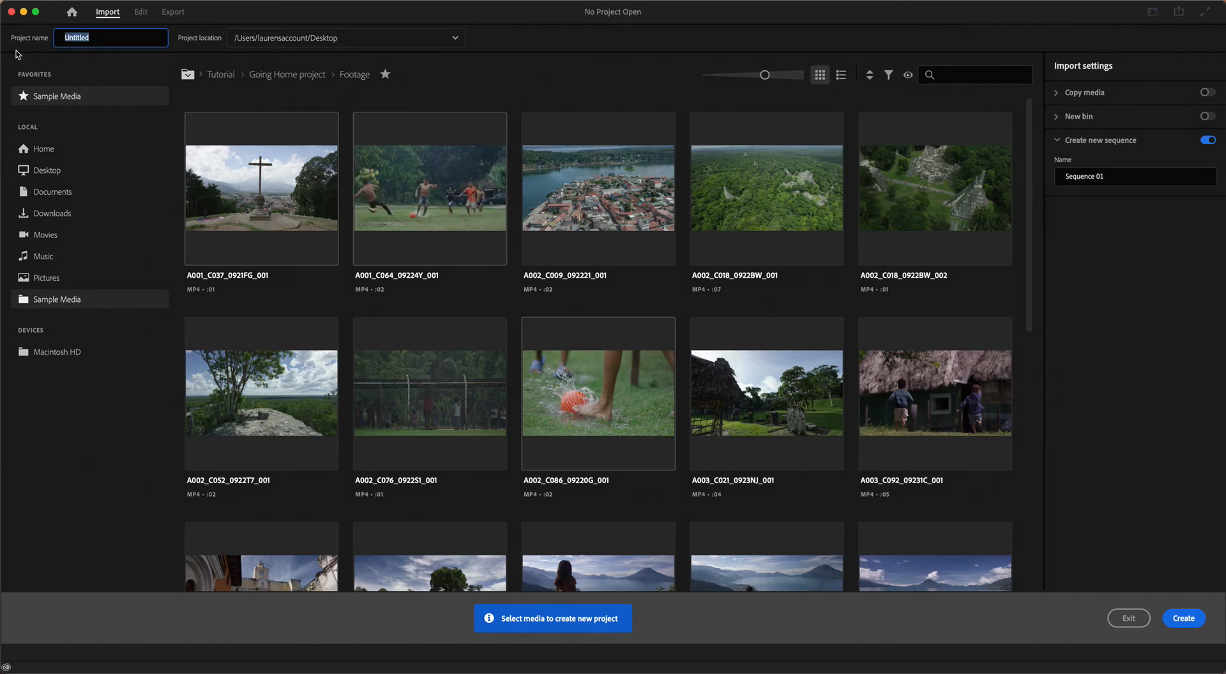
text(Exercise_05)
key(super+a)
key(BackSpace)
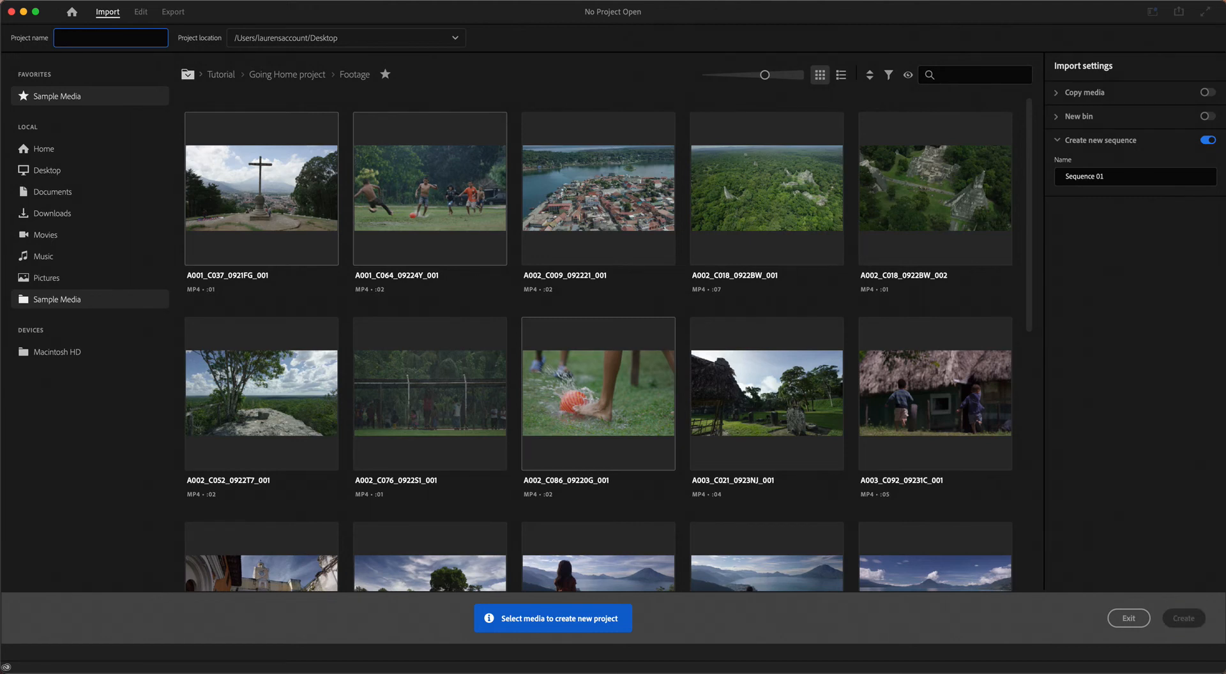
text(Exercise05)
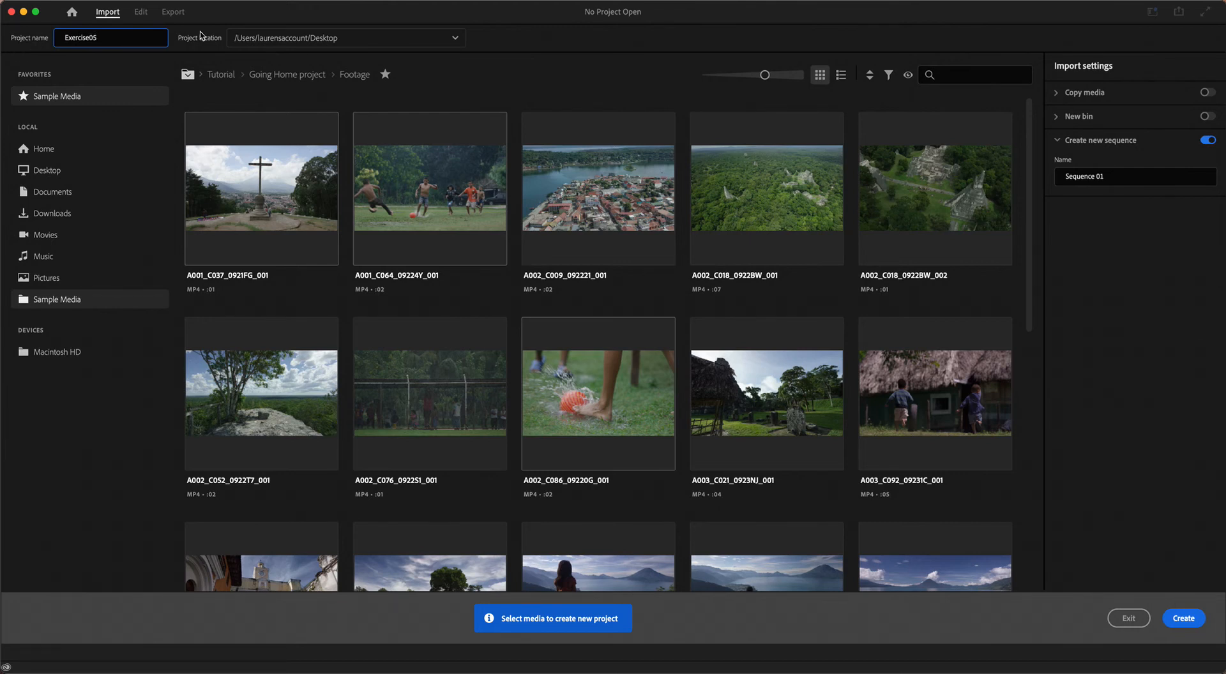
Step: Choose the Desktop as the project location and create the project without selecting any media
click(242, 40)
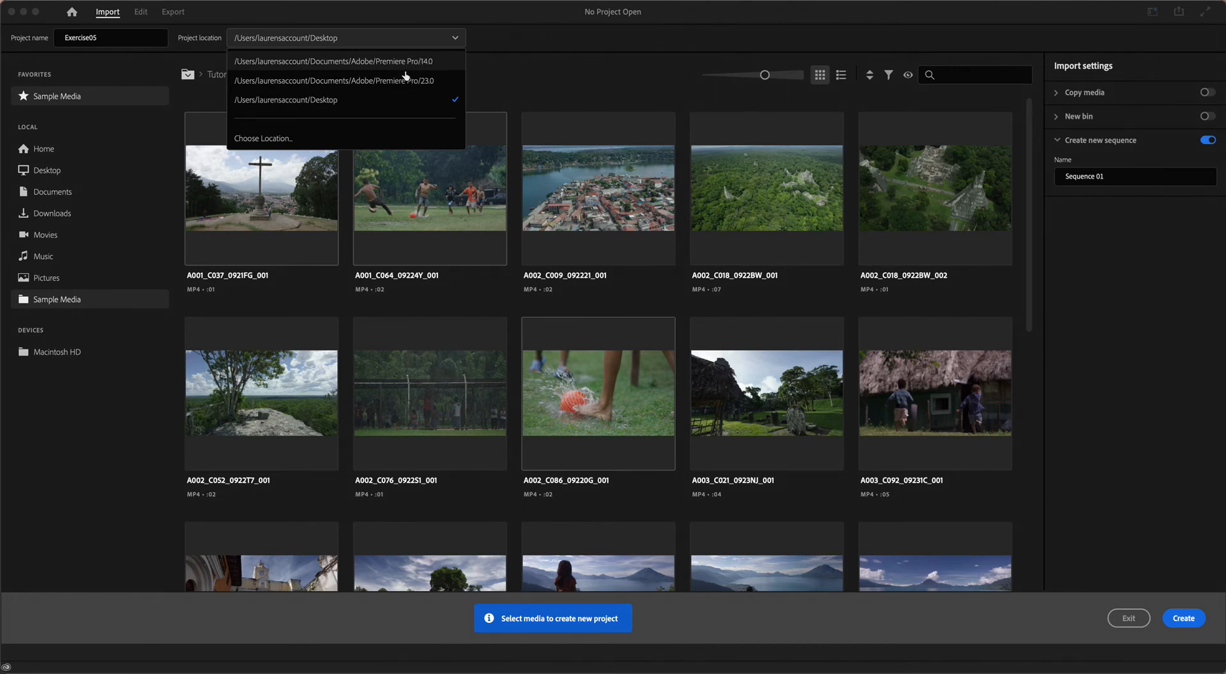
click(332, 99)
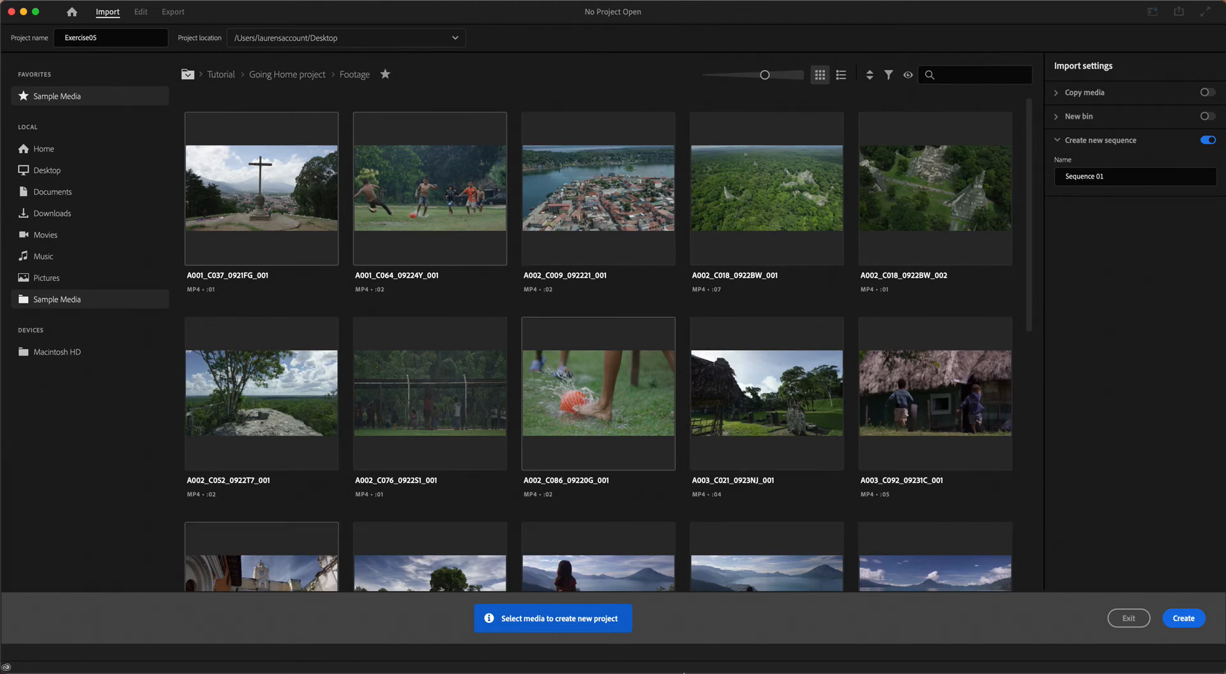
click(1184, 618)
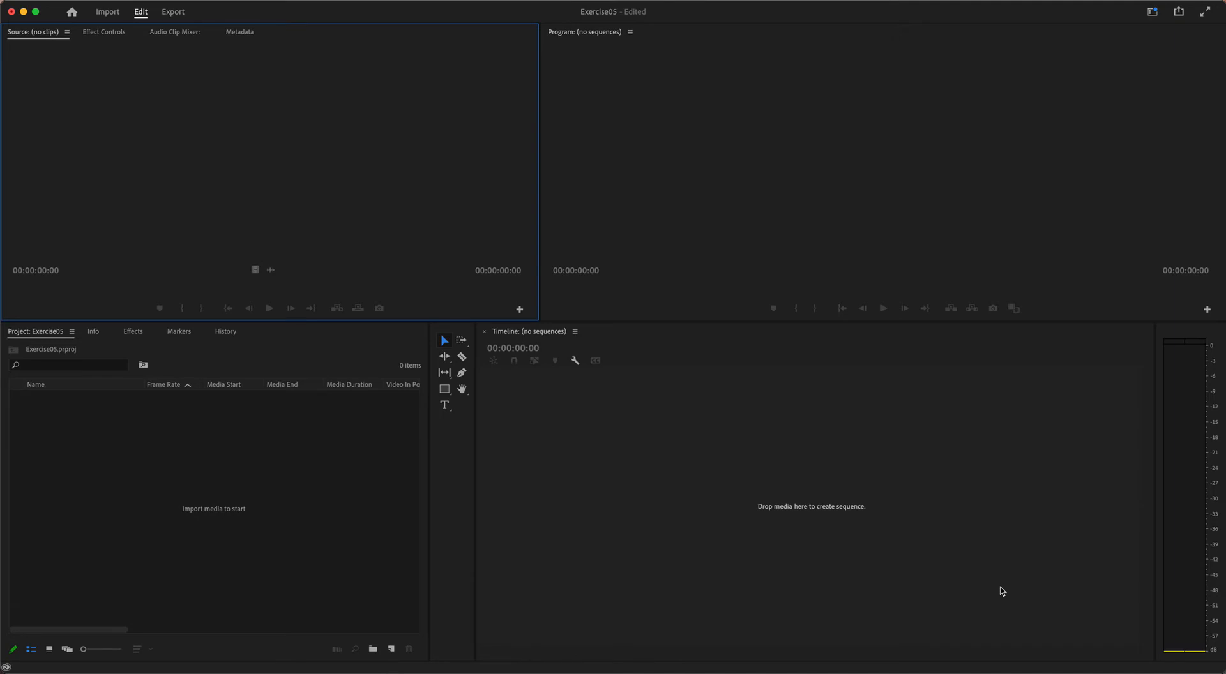
Step: Examine the layout of the editing workspace, focusing the program, project, tools, timeline and source areas in turn
click(675, 196)
click(344, 484)
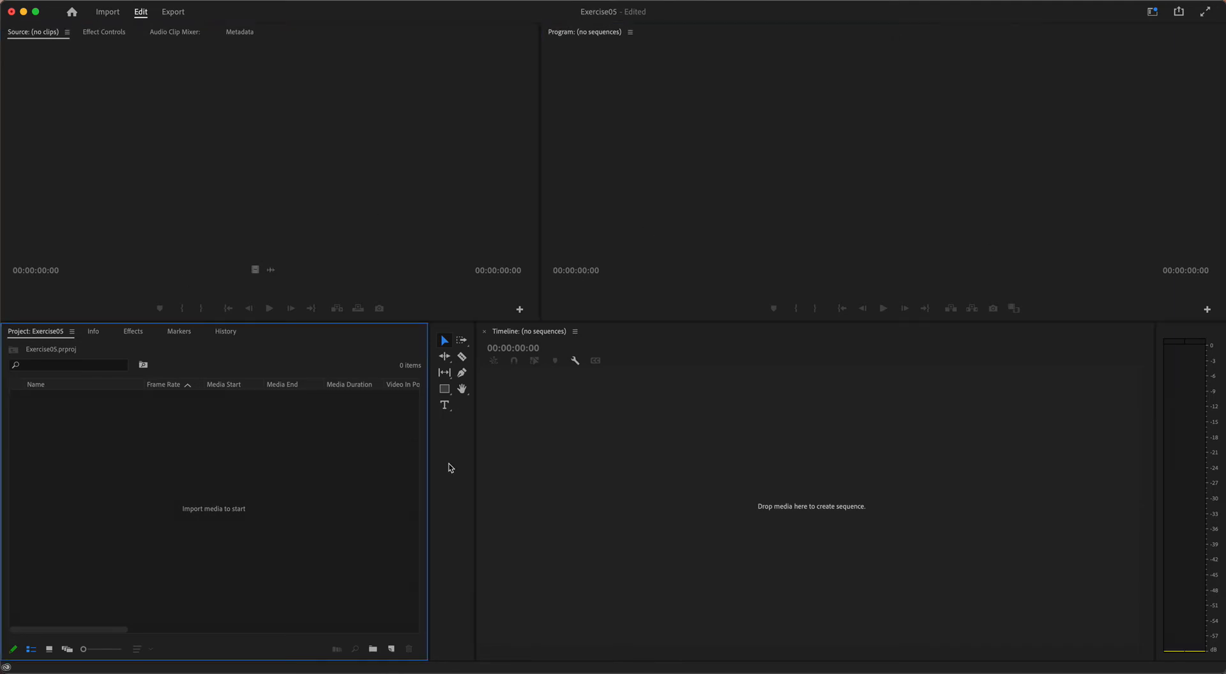
click(449, 464)
click(522, 468)
click(344, 209)
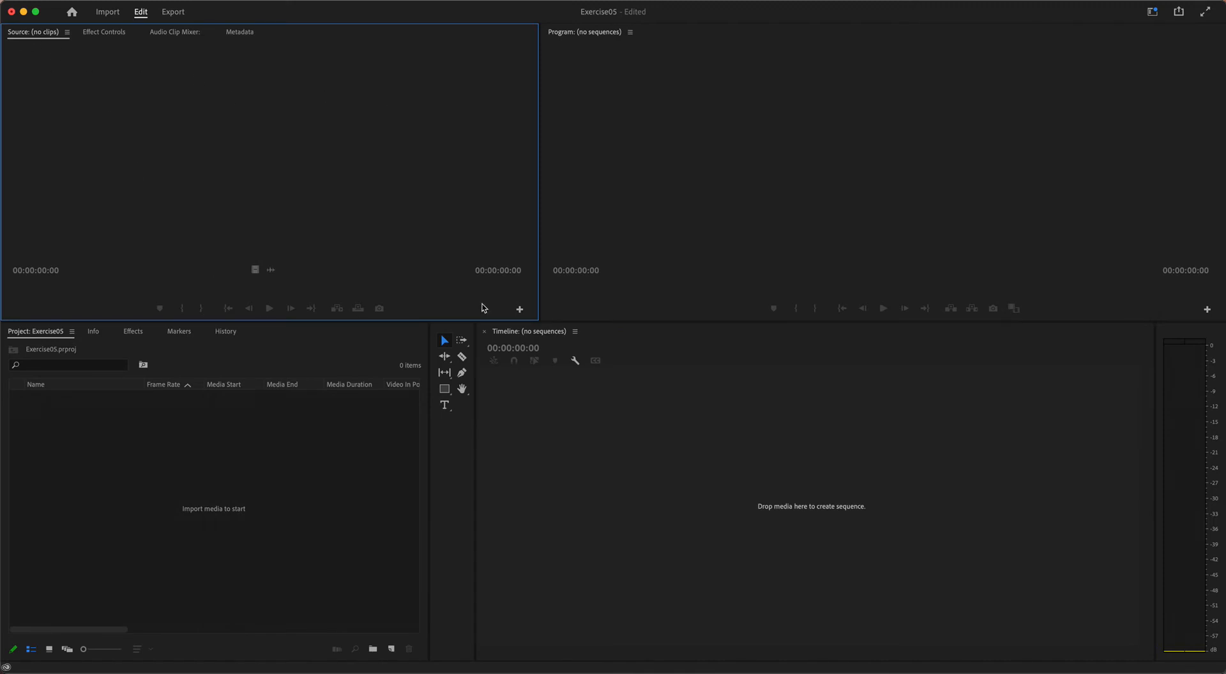
click(234, 493)
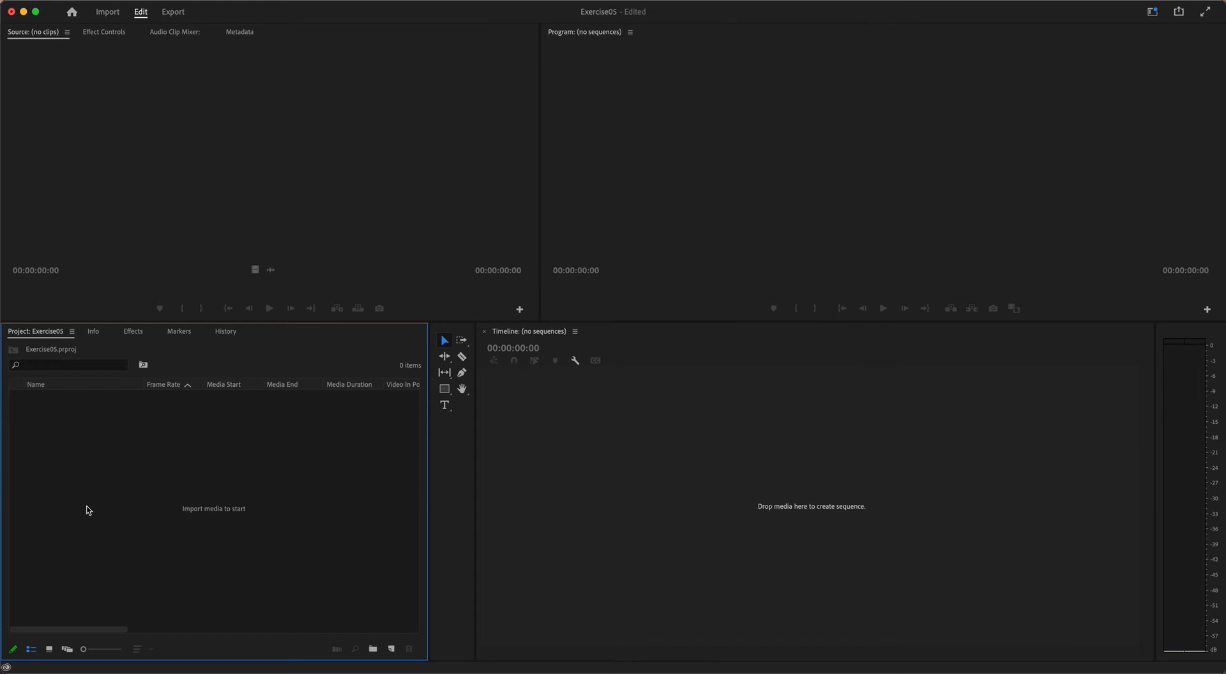
click(344, 118)
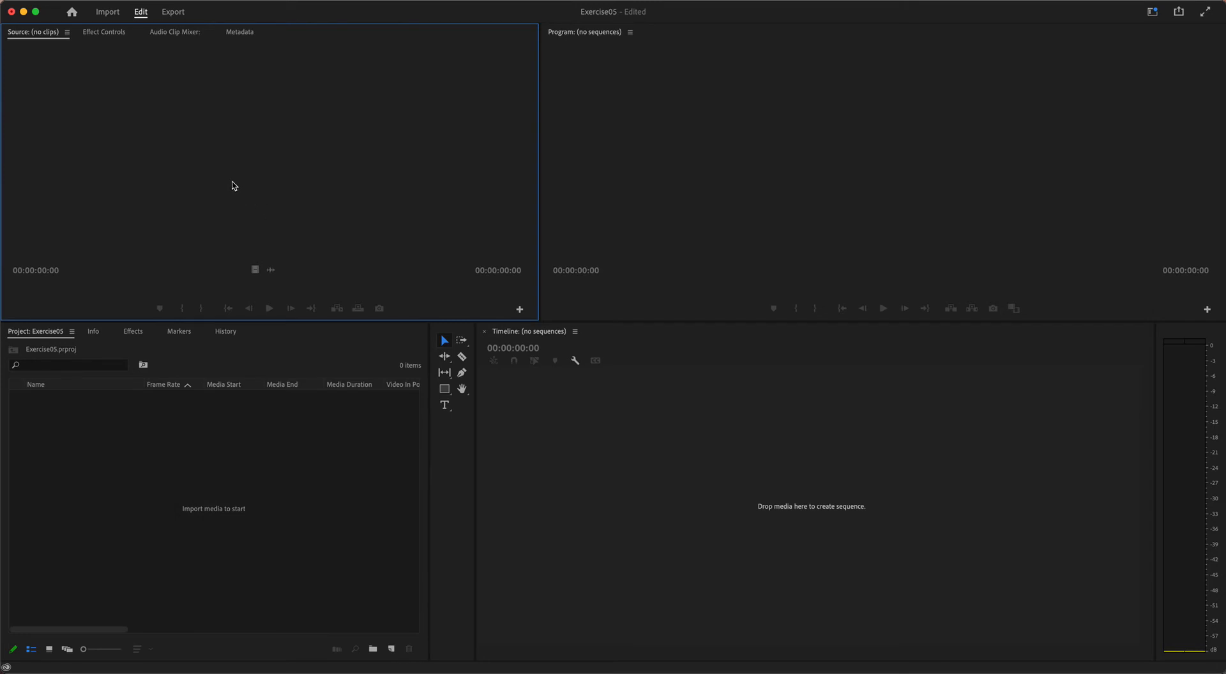
Step: Look through Effect Controls, Audio Clip Mixer and Metadata beside the source monitor, and Info and Effects beside the project bin
click(91, 33)
click(168, 32)
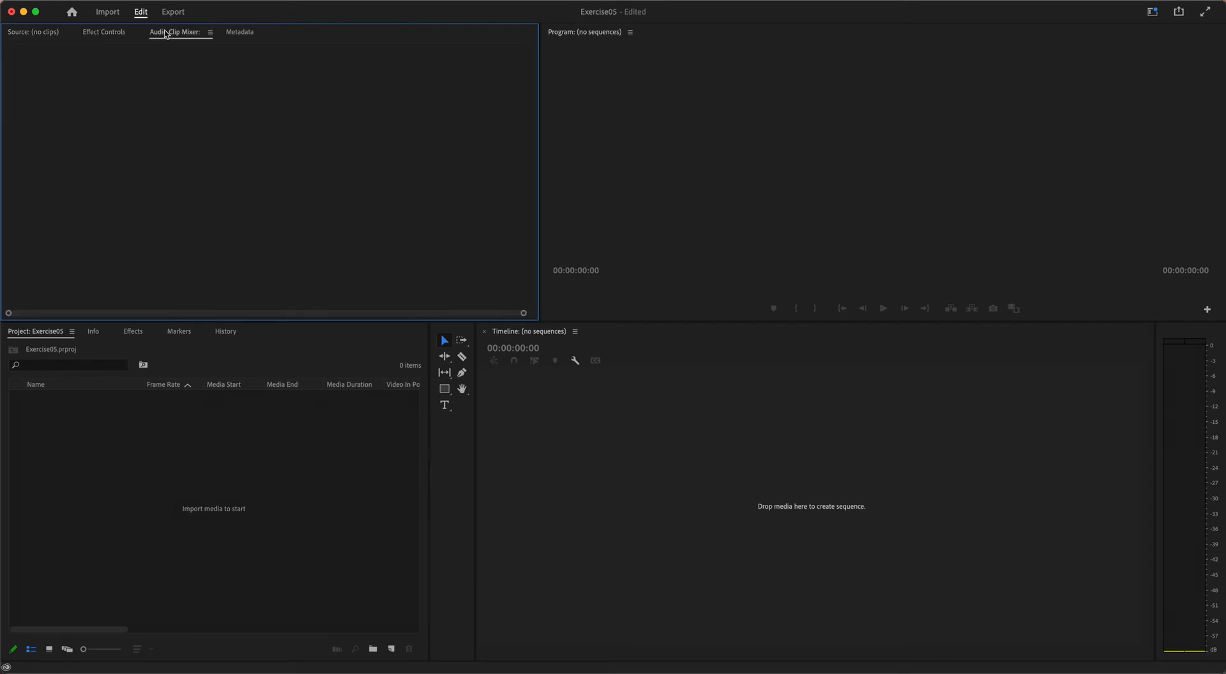
click(235, 33)
click(42, 34)
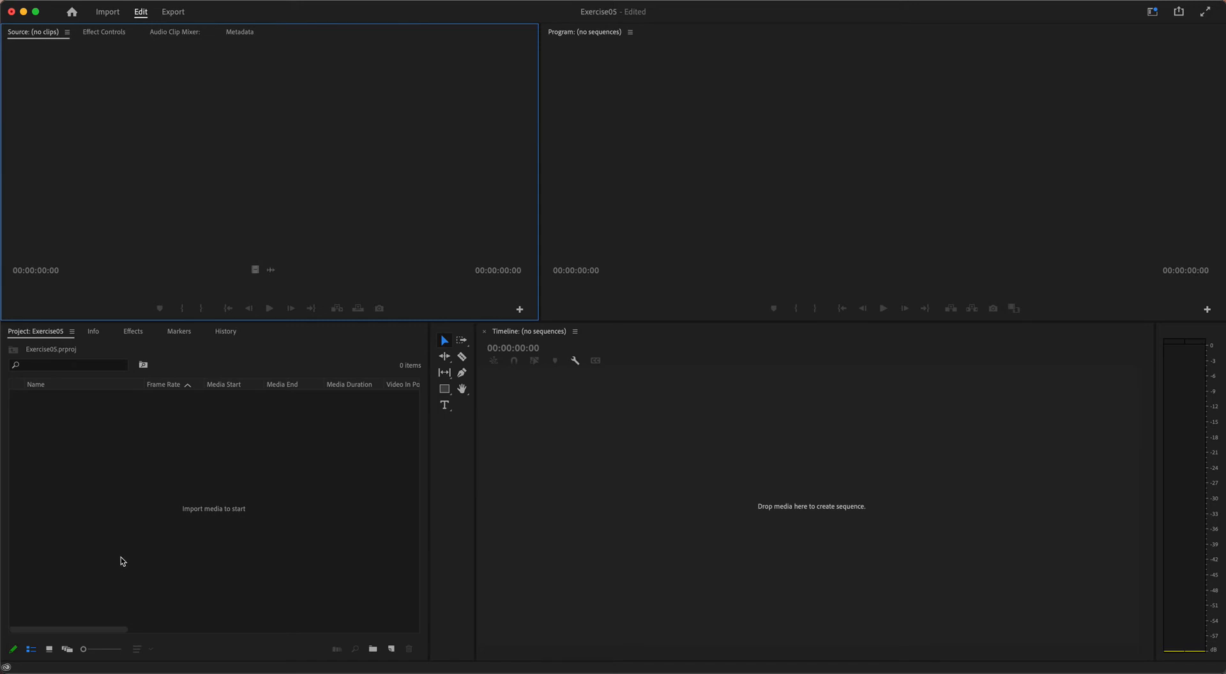
click(96, 335)
click(142, 332)
click(36, 333)
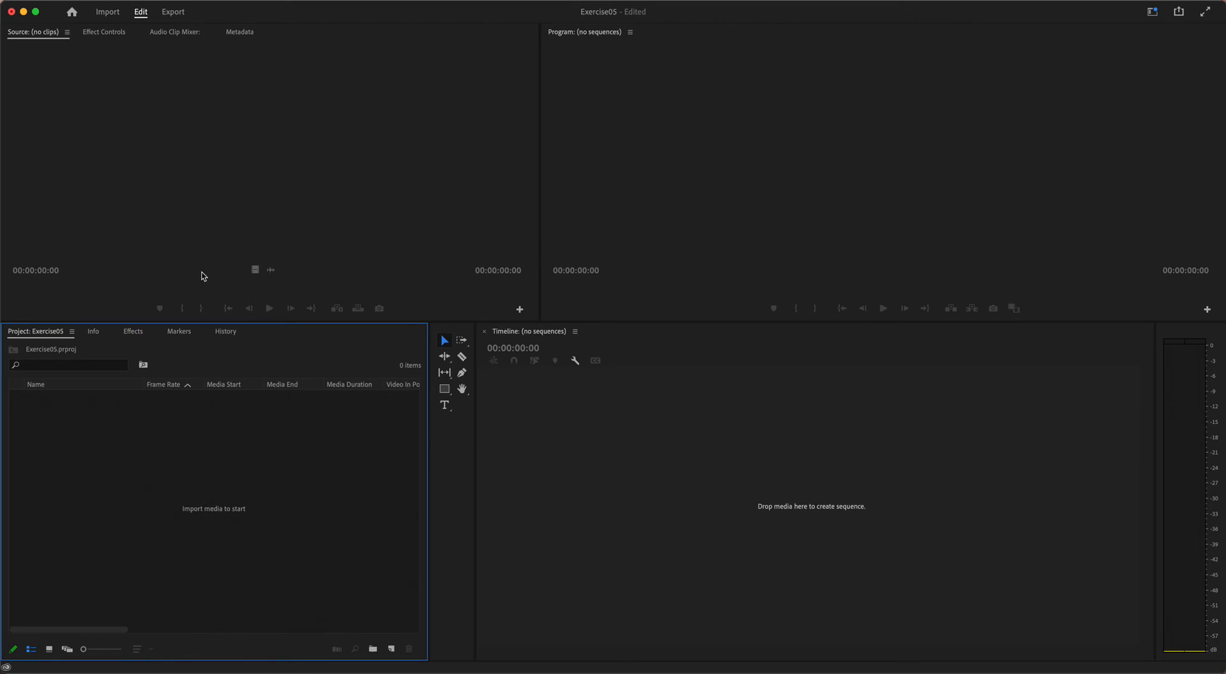
Step: Compare the source monitor with the program monitor, and review the empty timeline and the tools
click(212, 144)
click(657, 133)
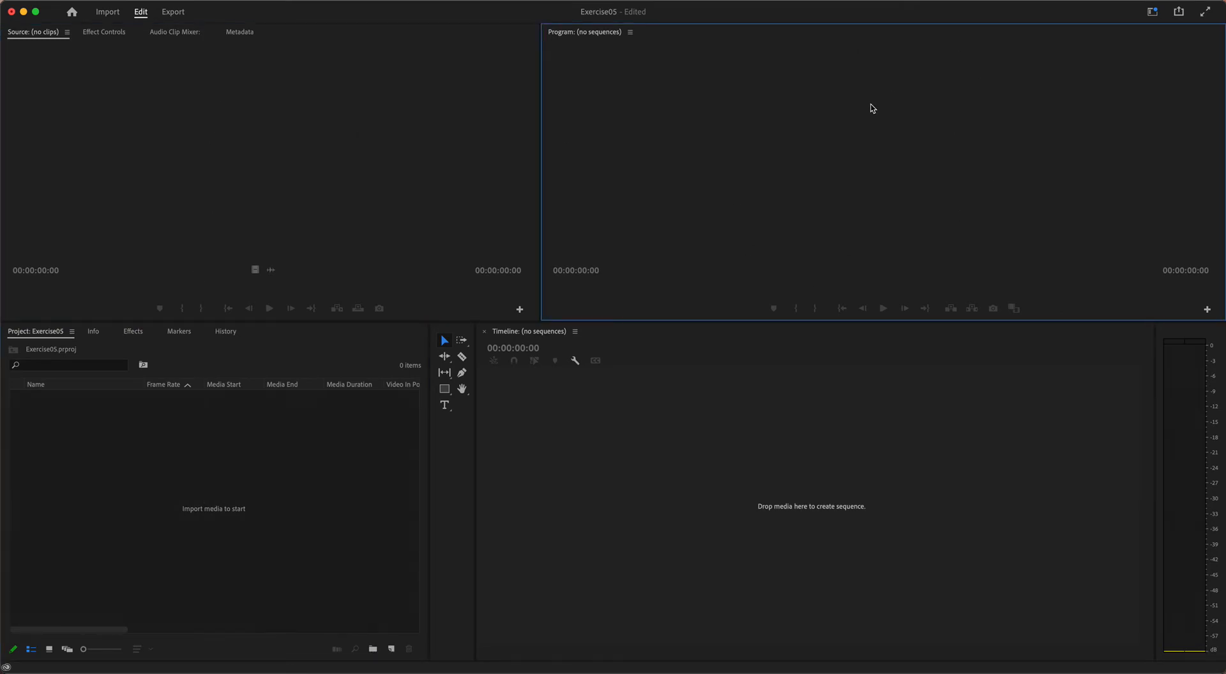
click(927, 588)
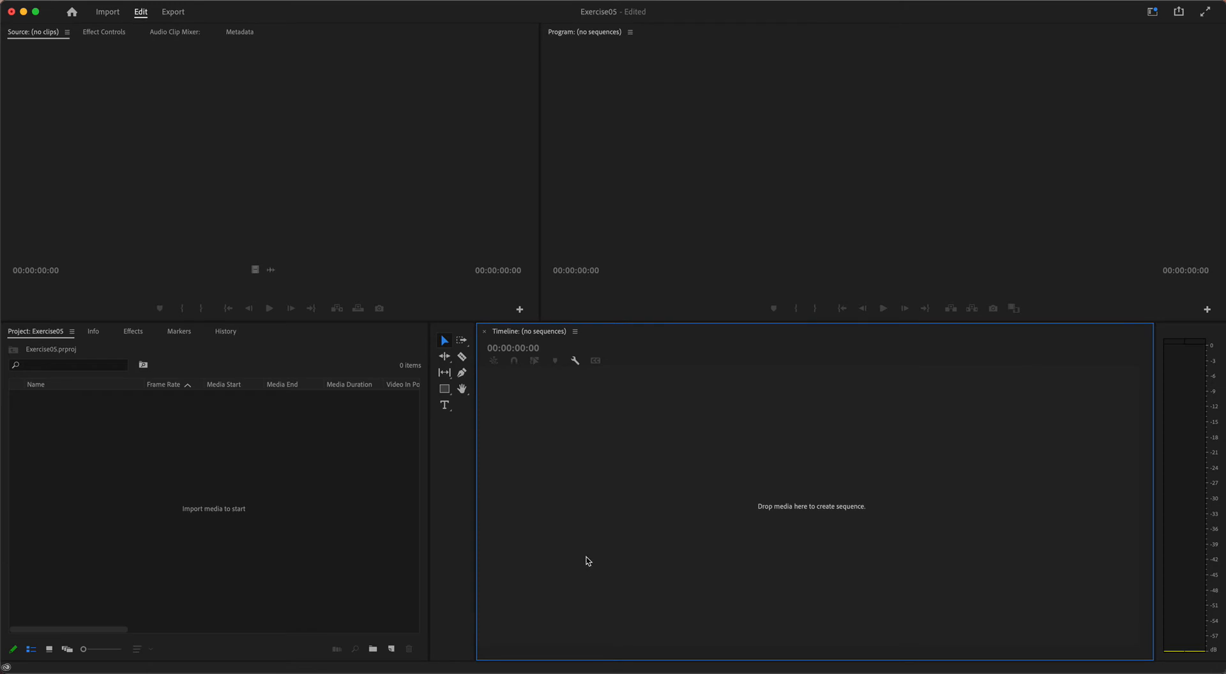
click(781, 123)
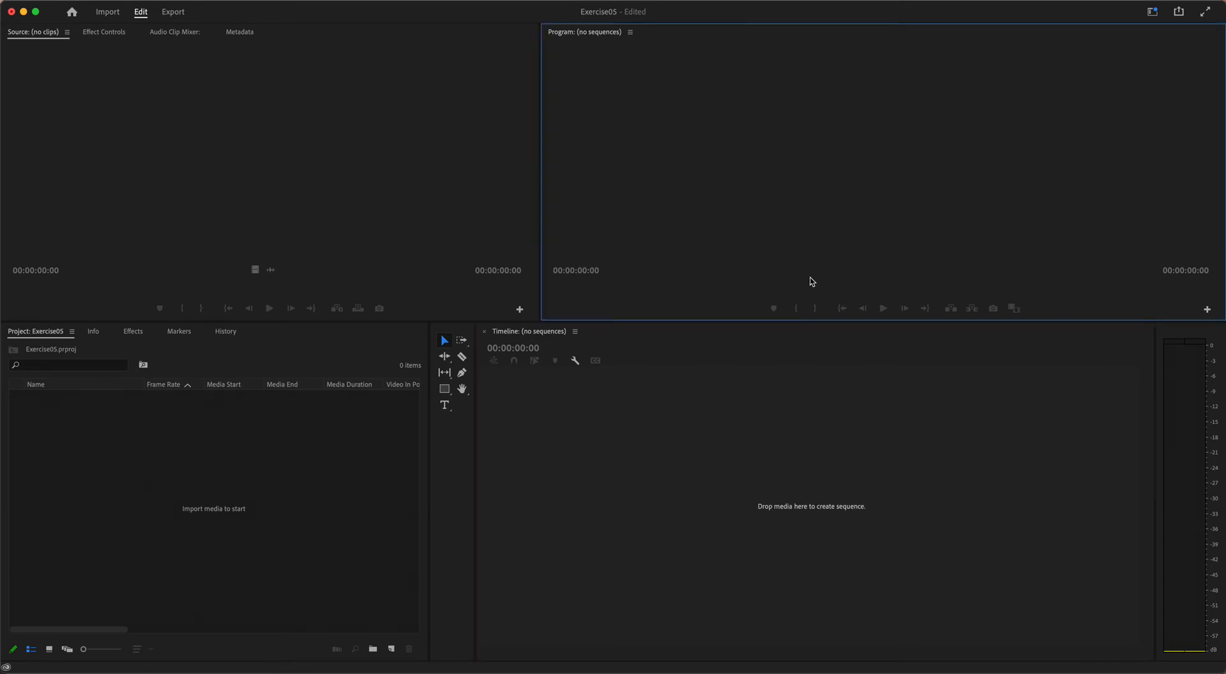
click(466, 453)
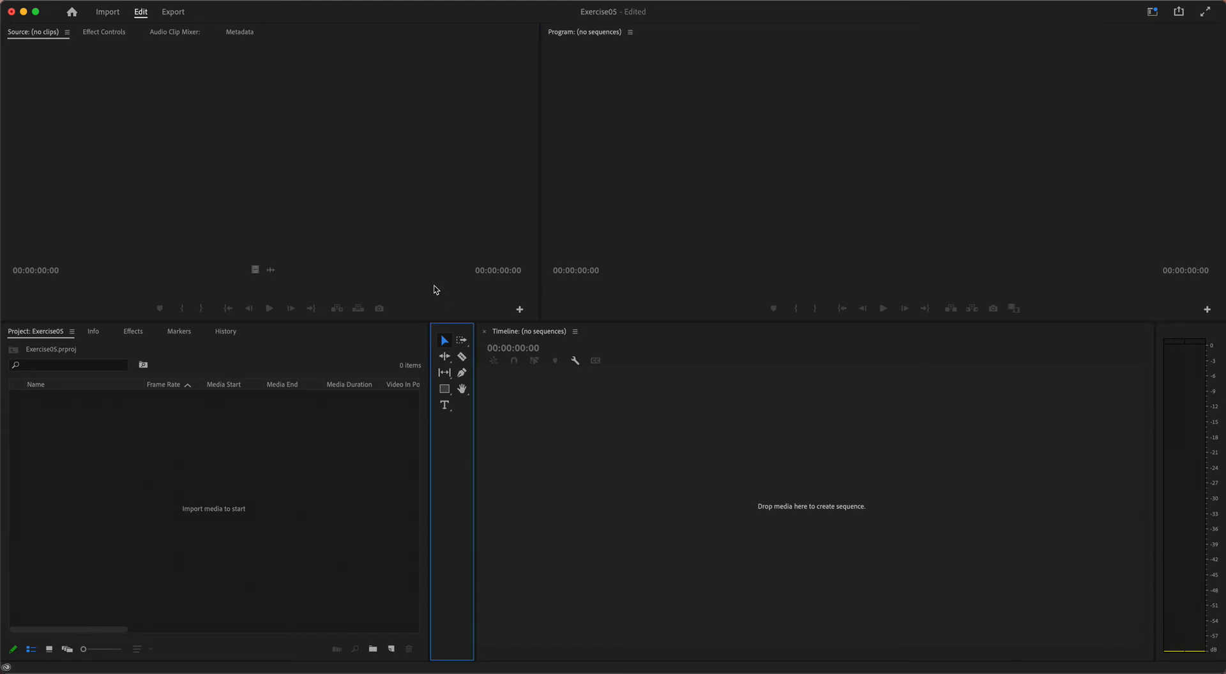
Step: Import the rendered frames from the Exercise_05 images folder as an image sequence starting with Frame_0001.png
click(163, 577)
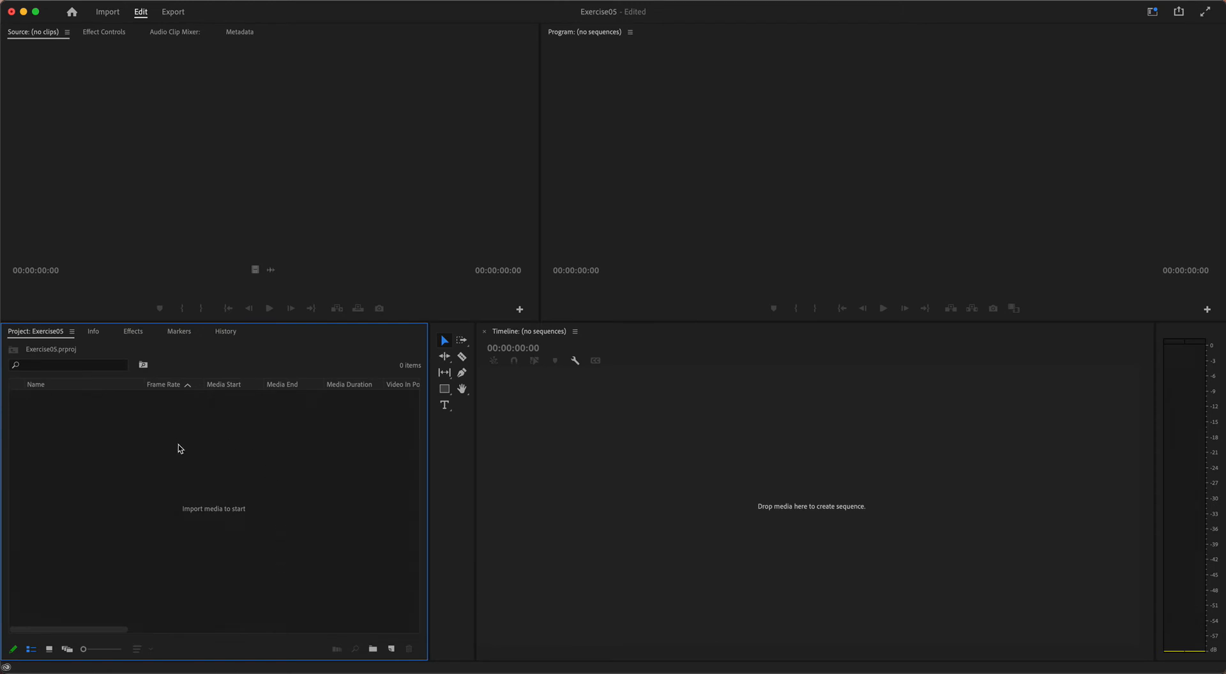
double_click(211, 478)
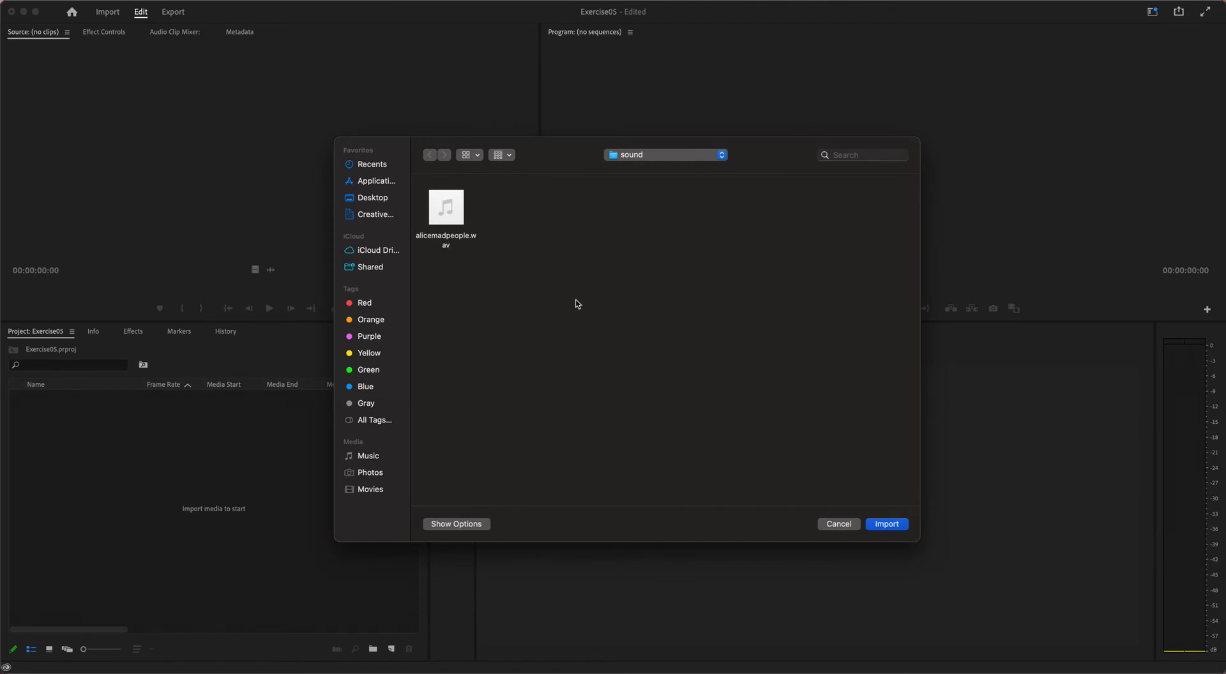
click(682, 157)
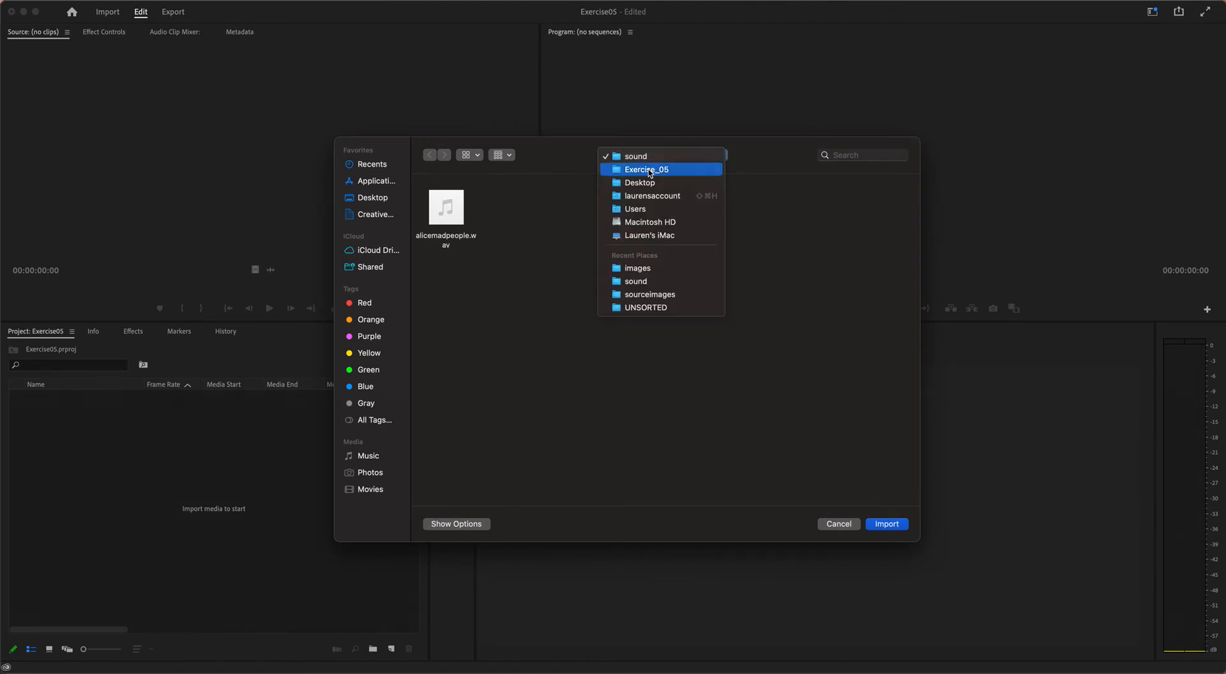
click(651, 170)
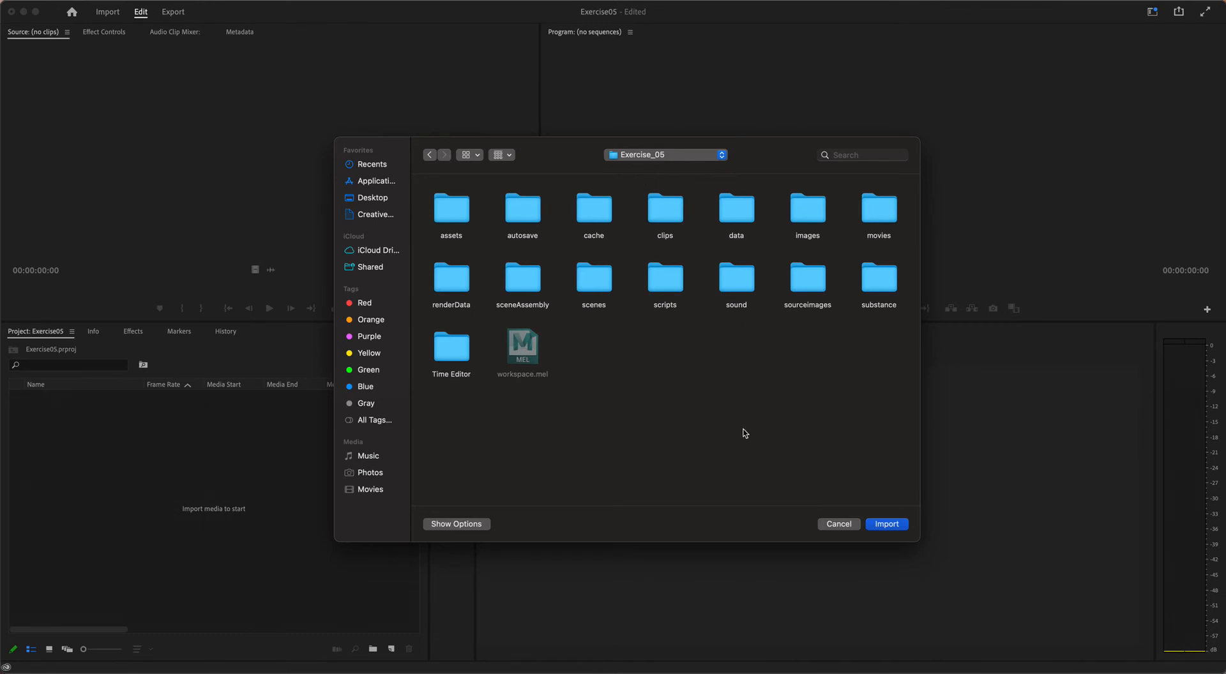
double_click(808, 209)
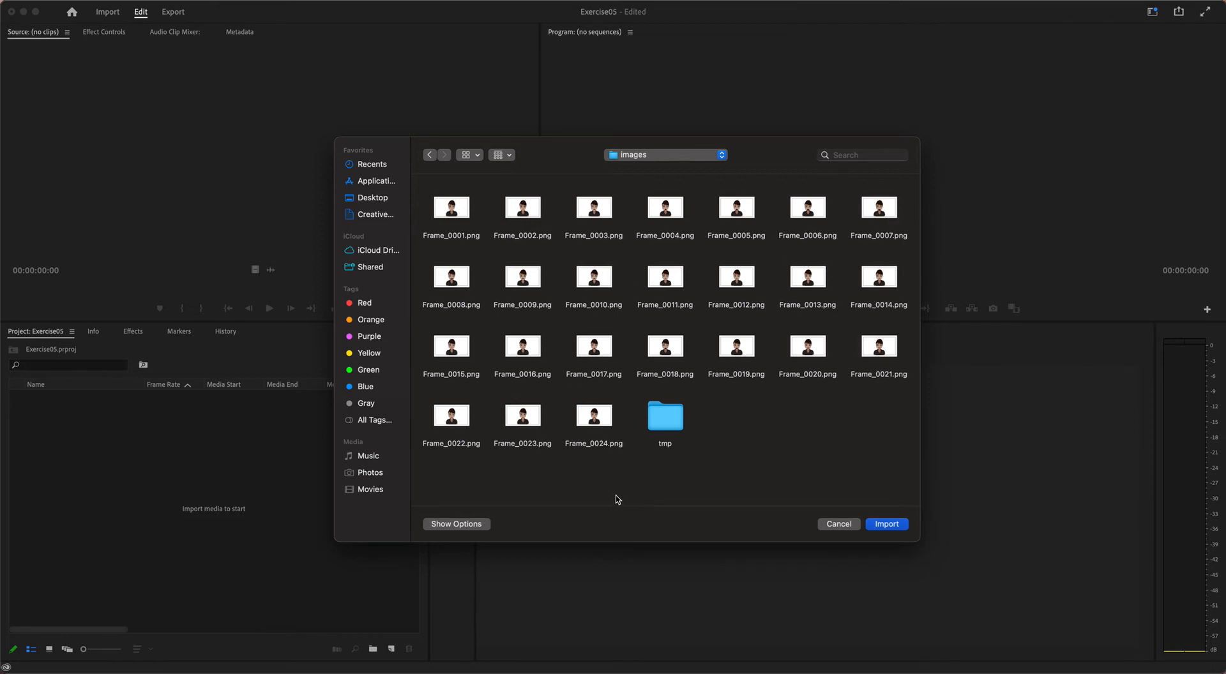
click(467, 203)
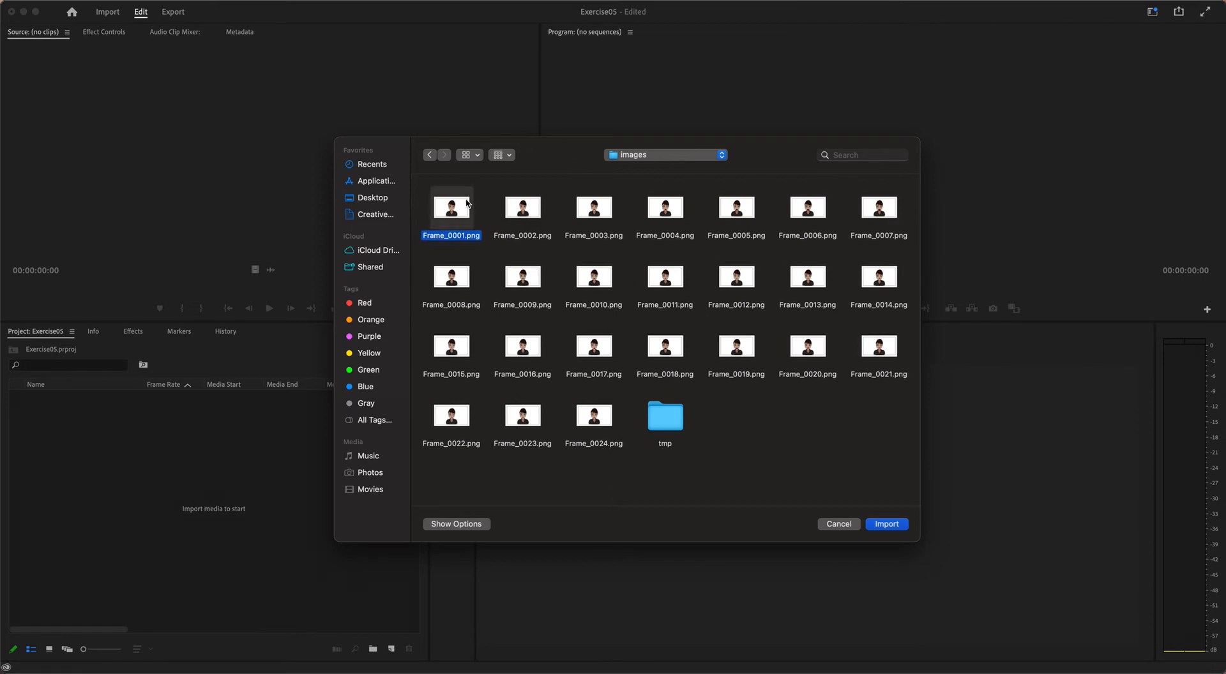
click(459, 525)
click(894, 525)
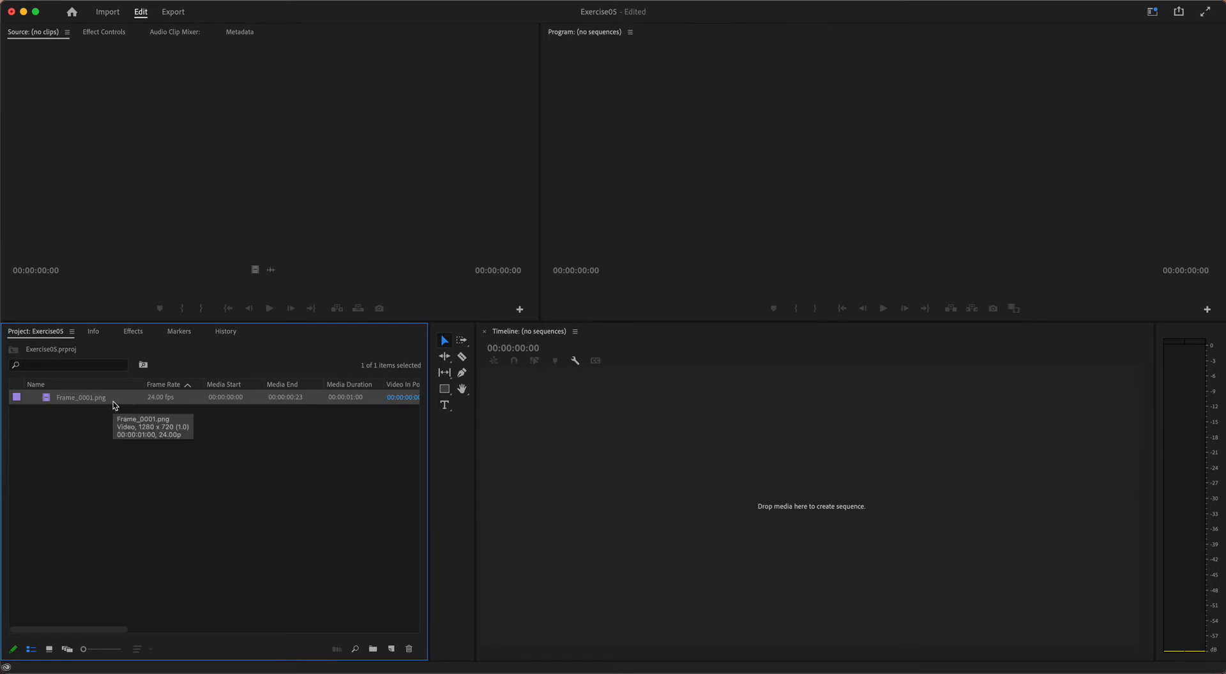
Step: Play the imported Frame_0001.png clip in the source monitor and create a new sequence from it
double_click(46, 399)
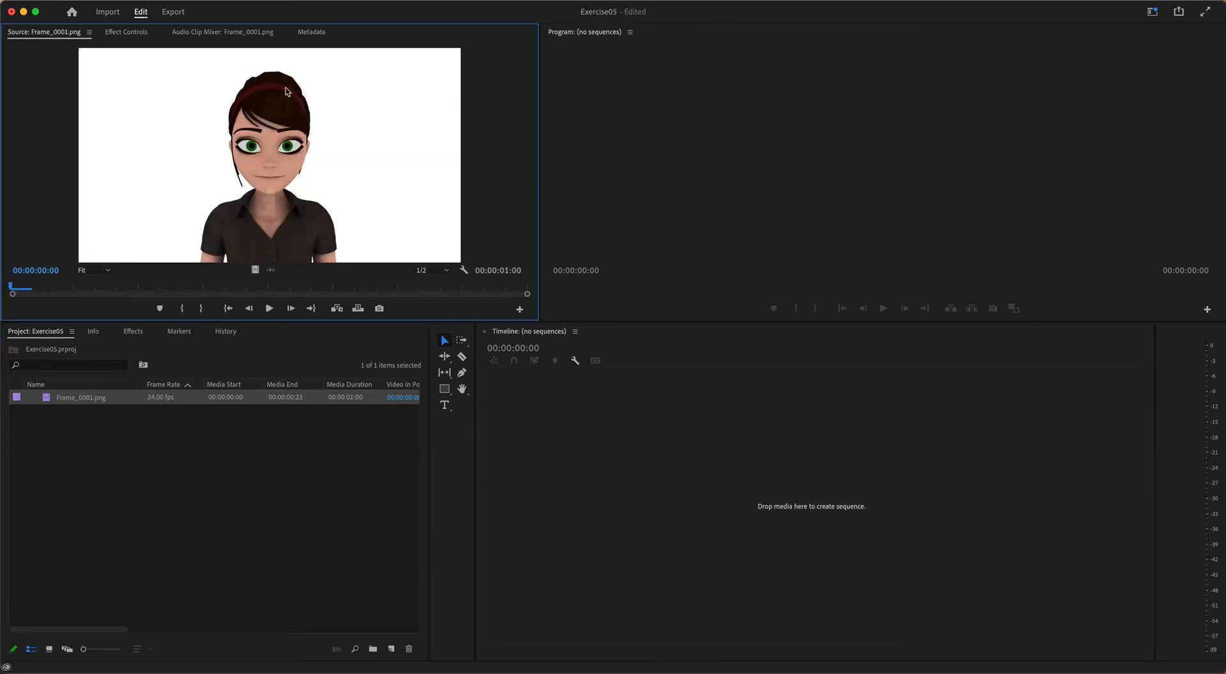
click(270, 308)
drag(78, 401, 393, 651)
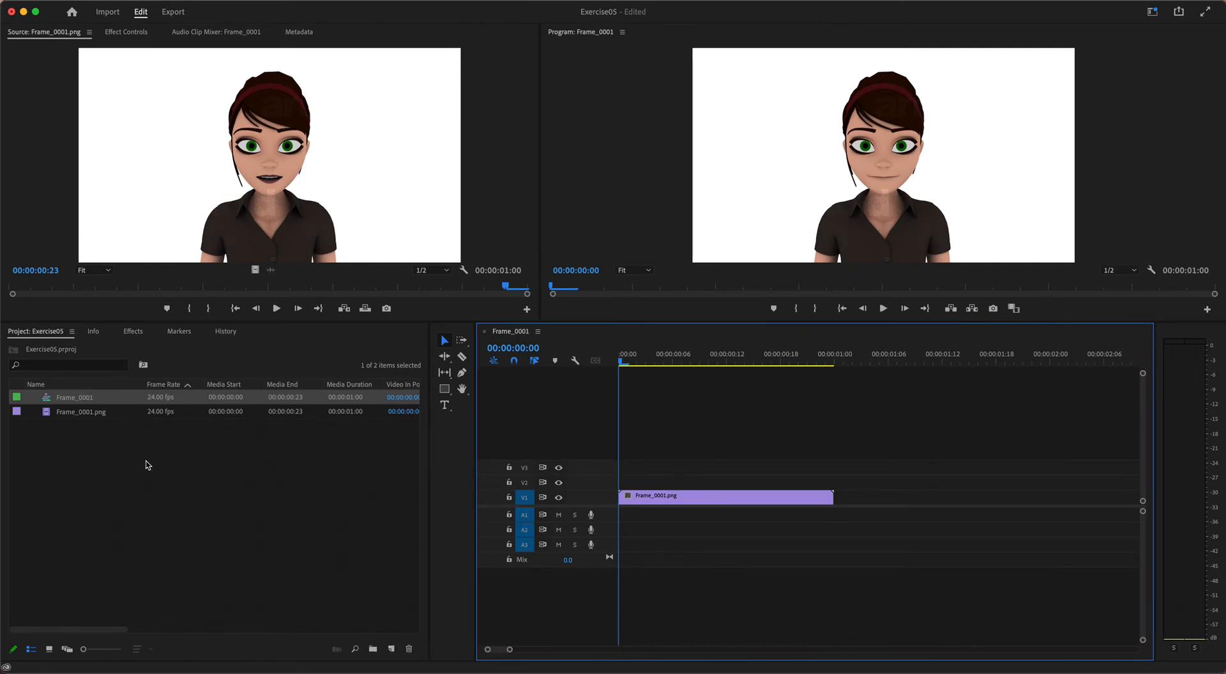
Step: Play the Frame_0001 sequence in the program monitor and return the playhead to the start
click(885, 311)
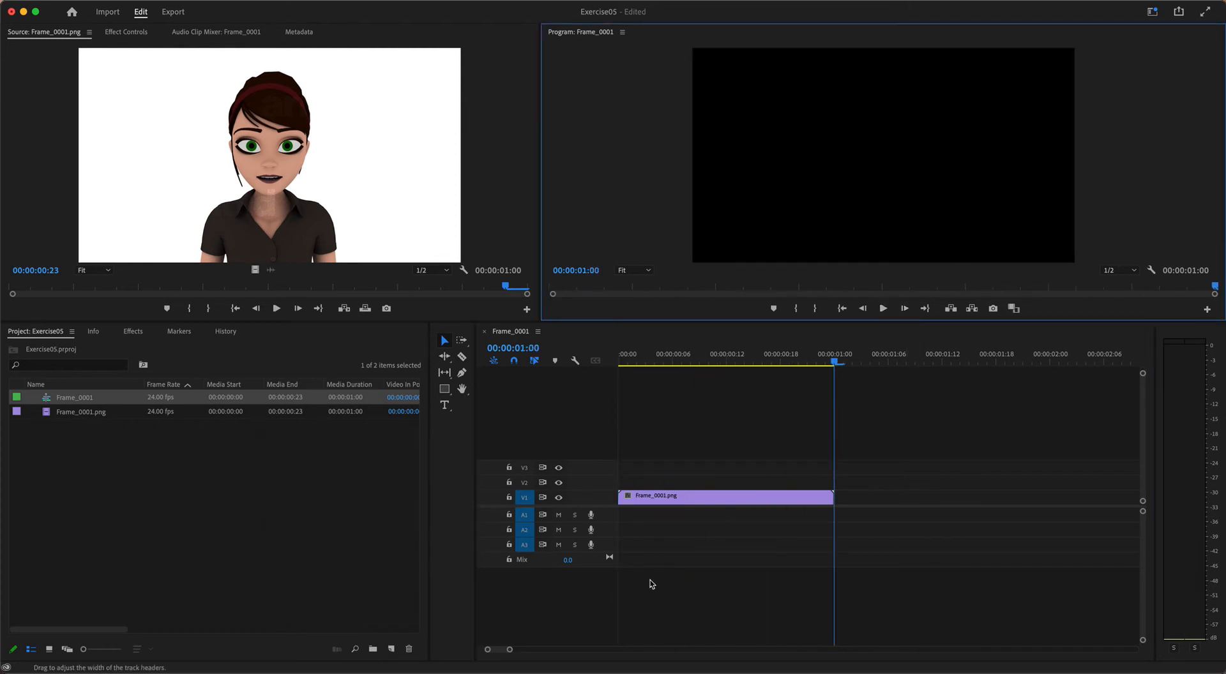
drag(834, 362, 532, 372)
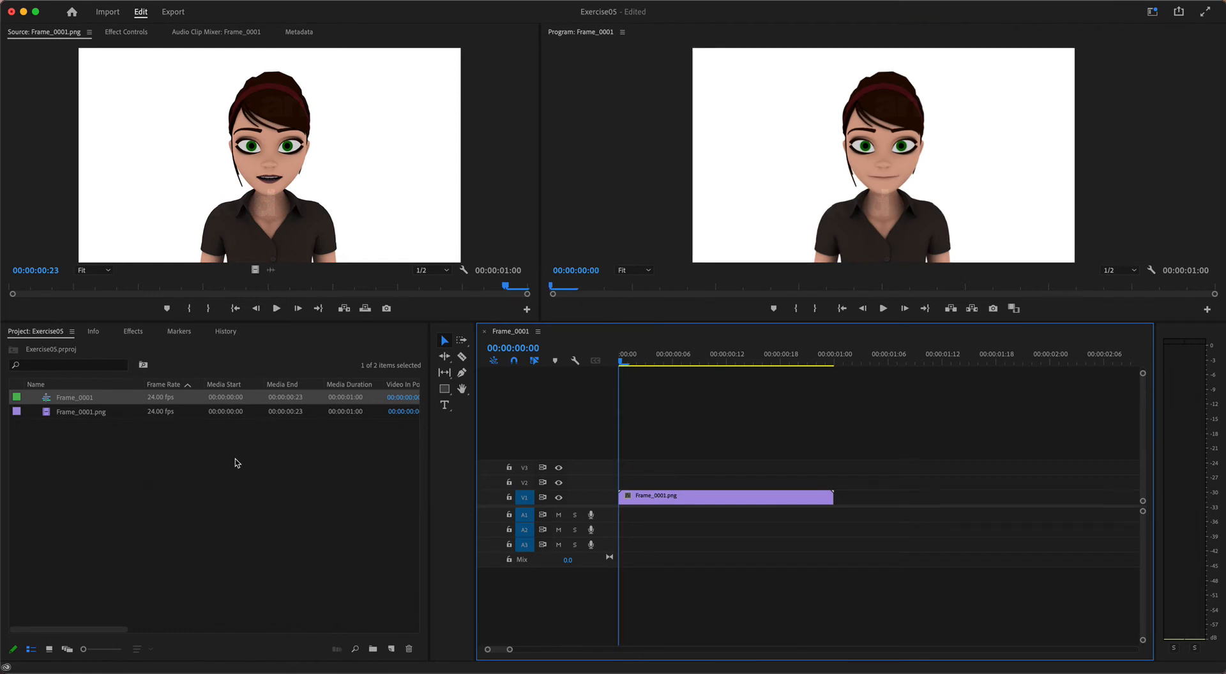
Step: Import alicemadpeople.wav from the Exercise_05 sound folder and place it on audio track A1 at the start of the sequence
double_click(187, 501)
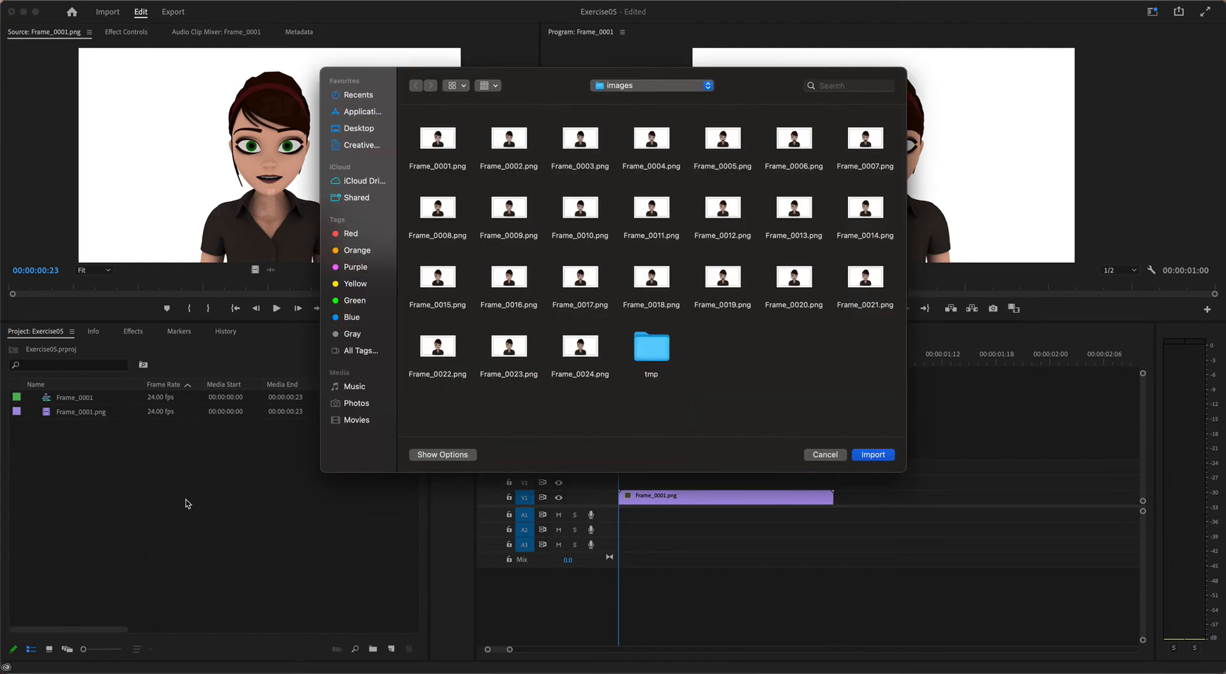
click(695, 87)
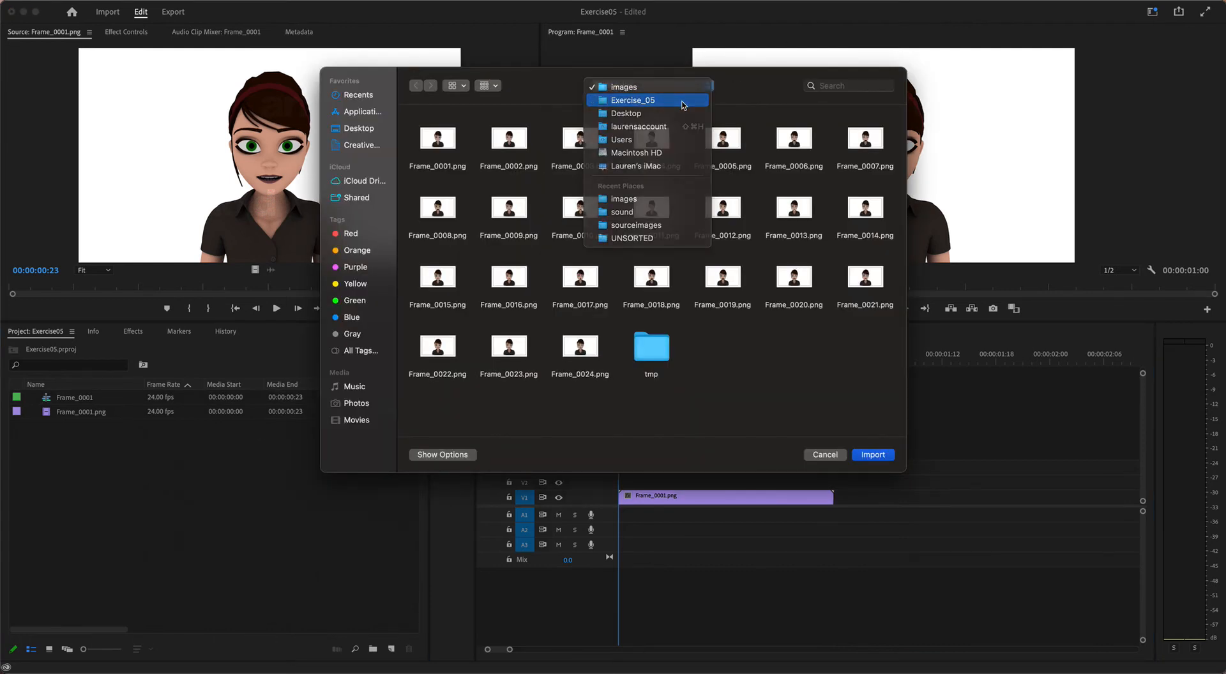
click(606, 96)
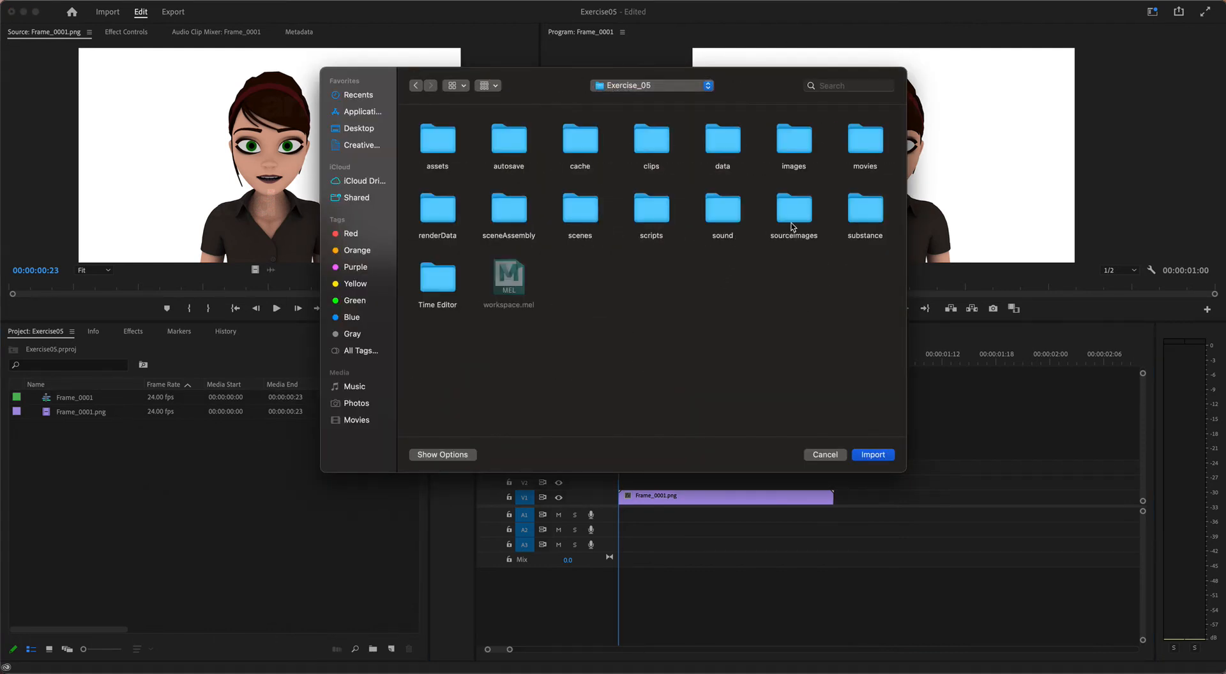
double_click(718, 208)
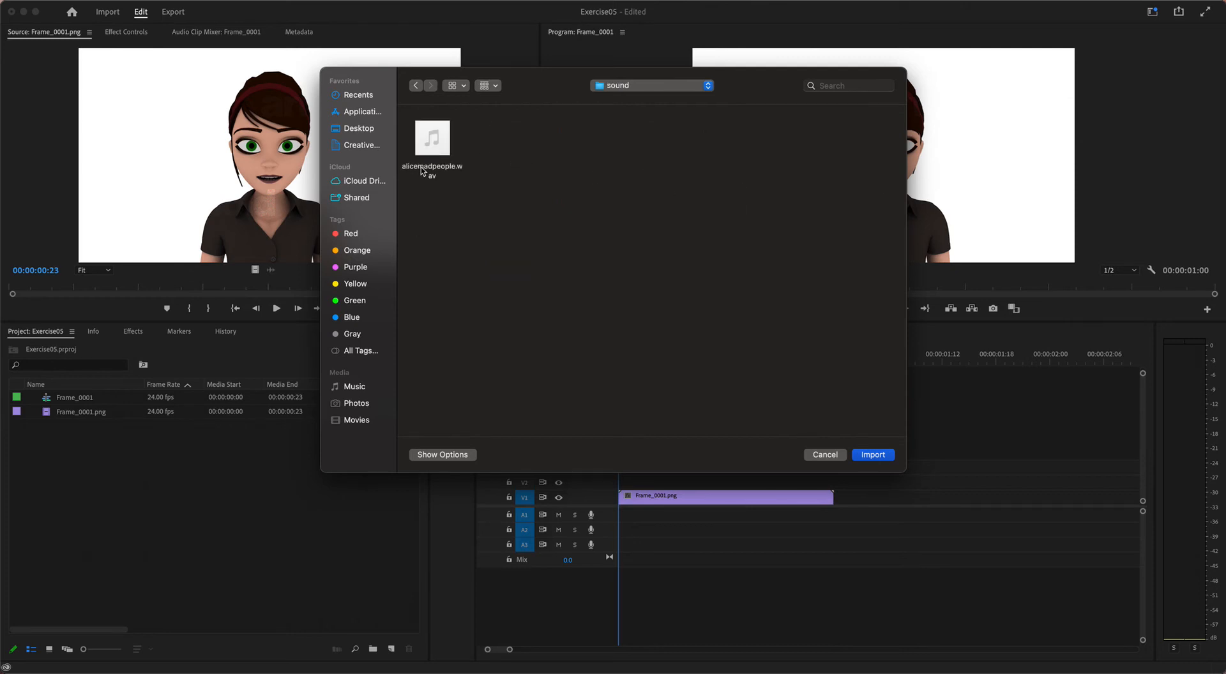
click(422, 170)
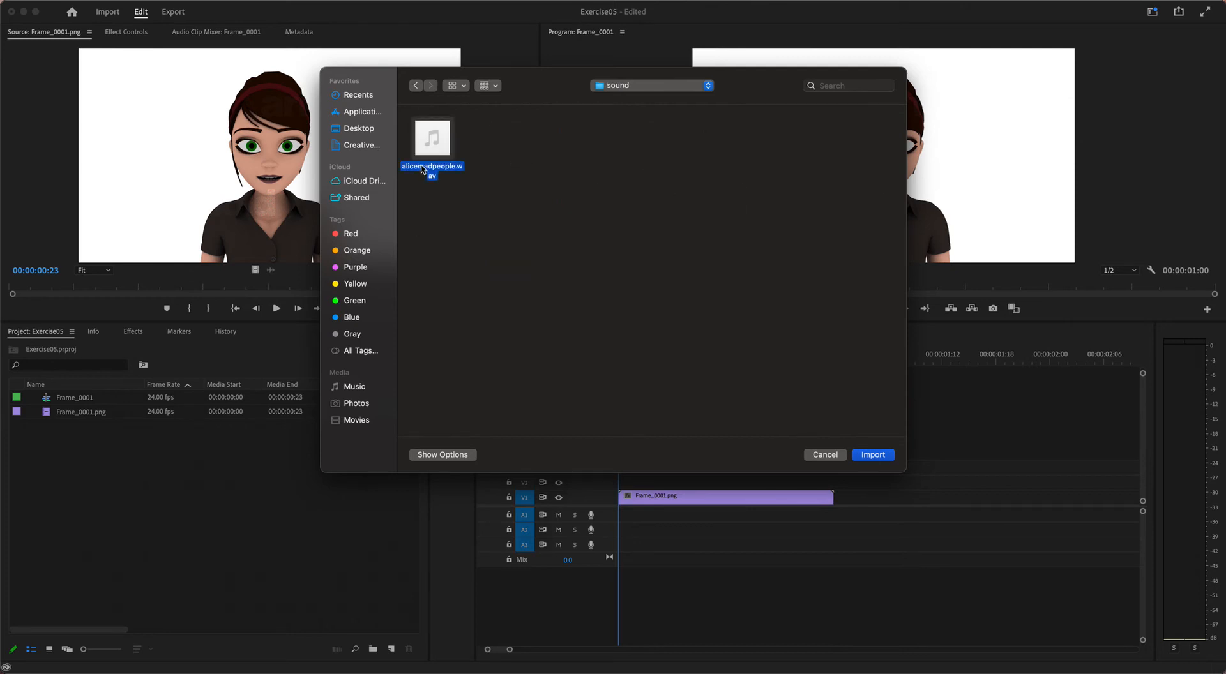
click(882, 458)
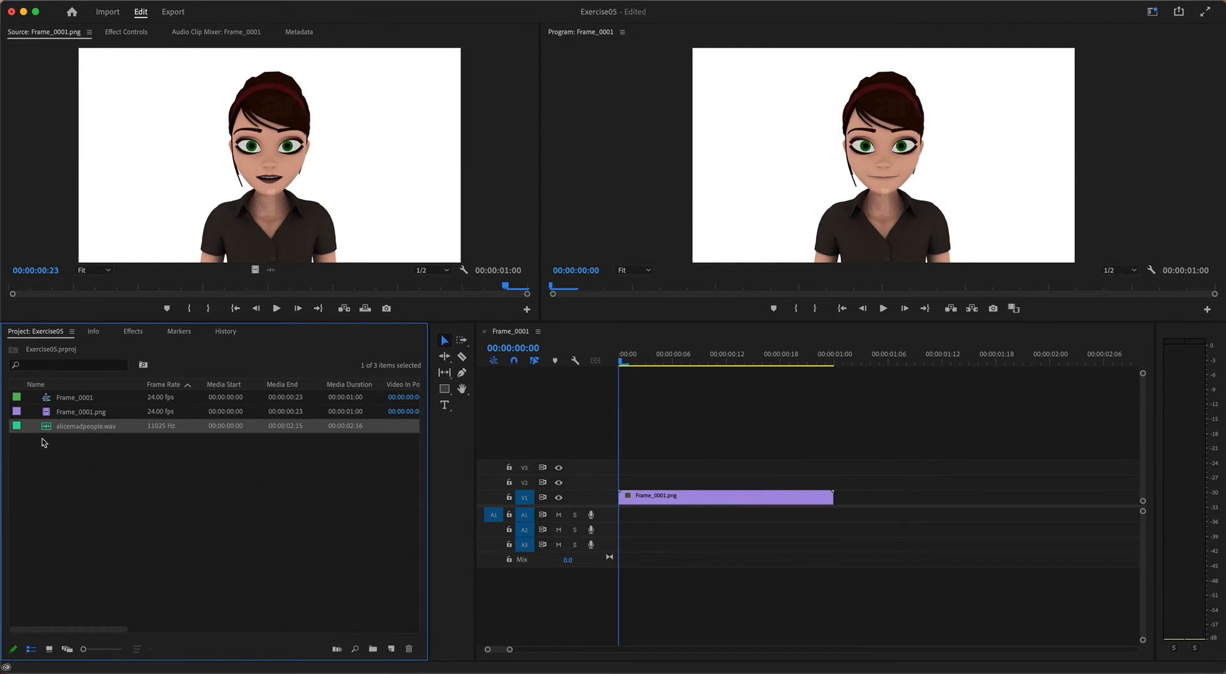
drag(46, 434, 625, 521)
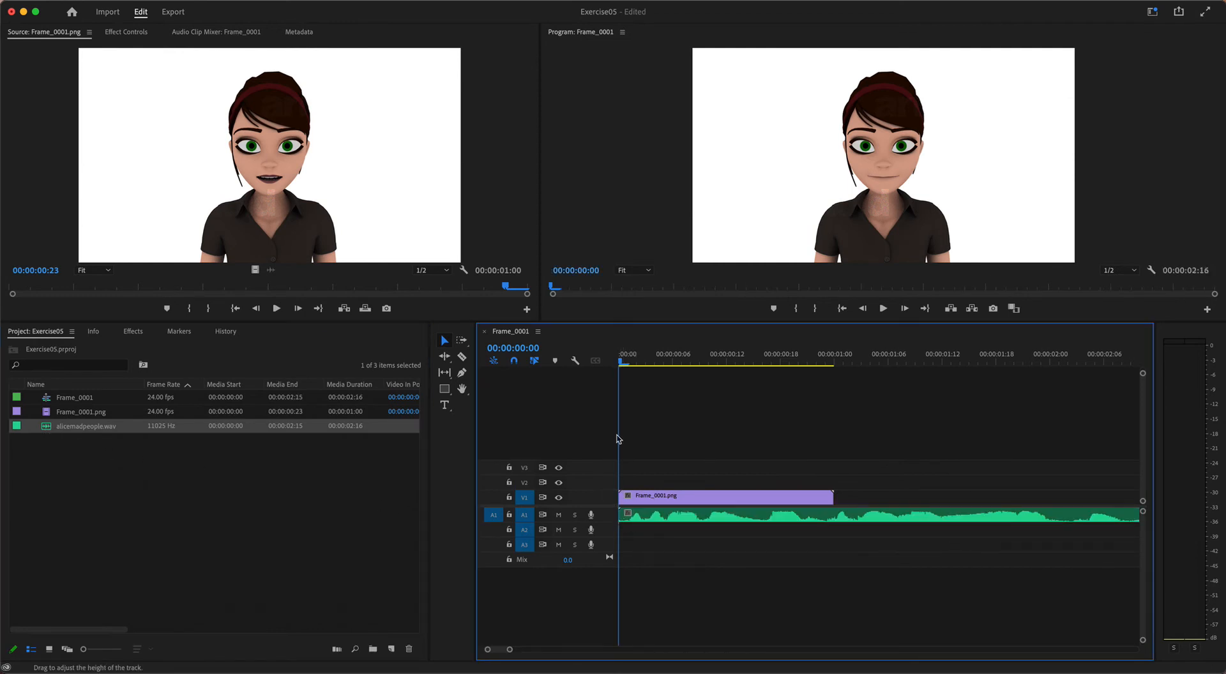
Step: Split the alicemadpeople.wav clip at 00:00:01:00, where the image clip ends, and delete the part after the cut
click(832, 361)
drag(831, 362, 838, 362)
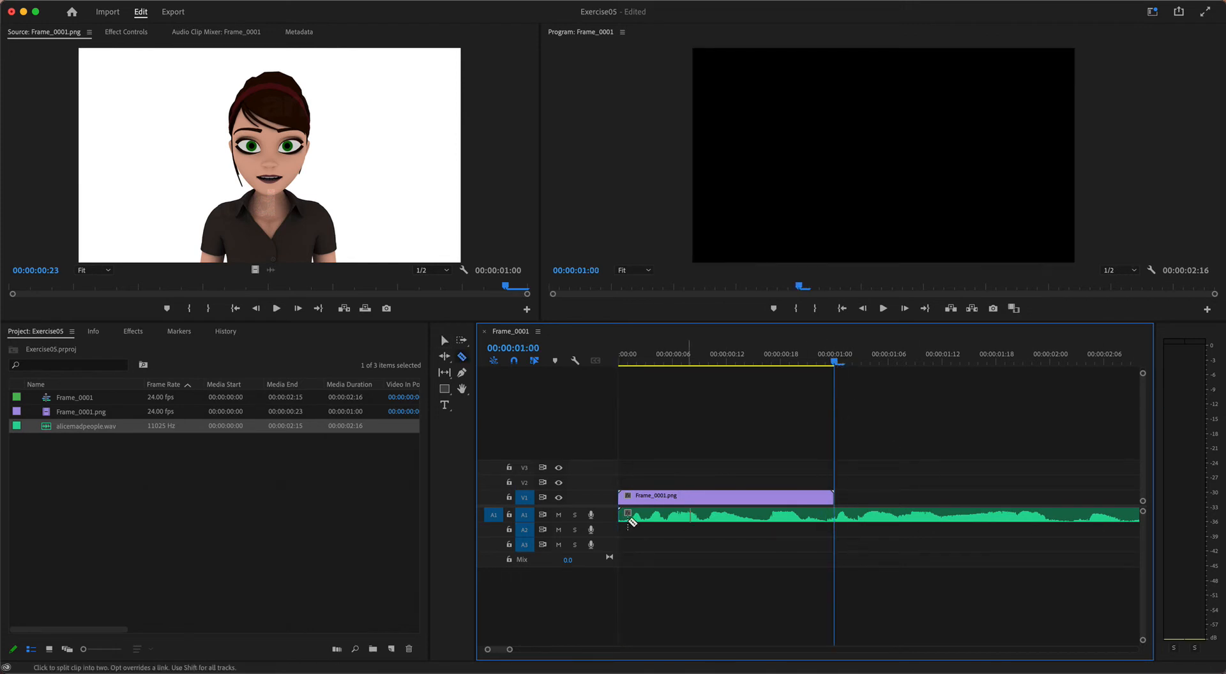
click(463, 357)
click(835, 516)
key(v)
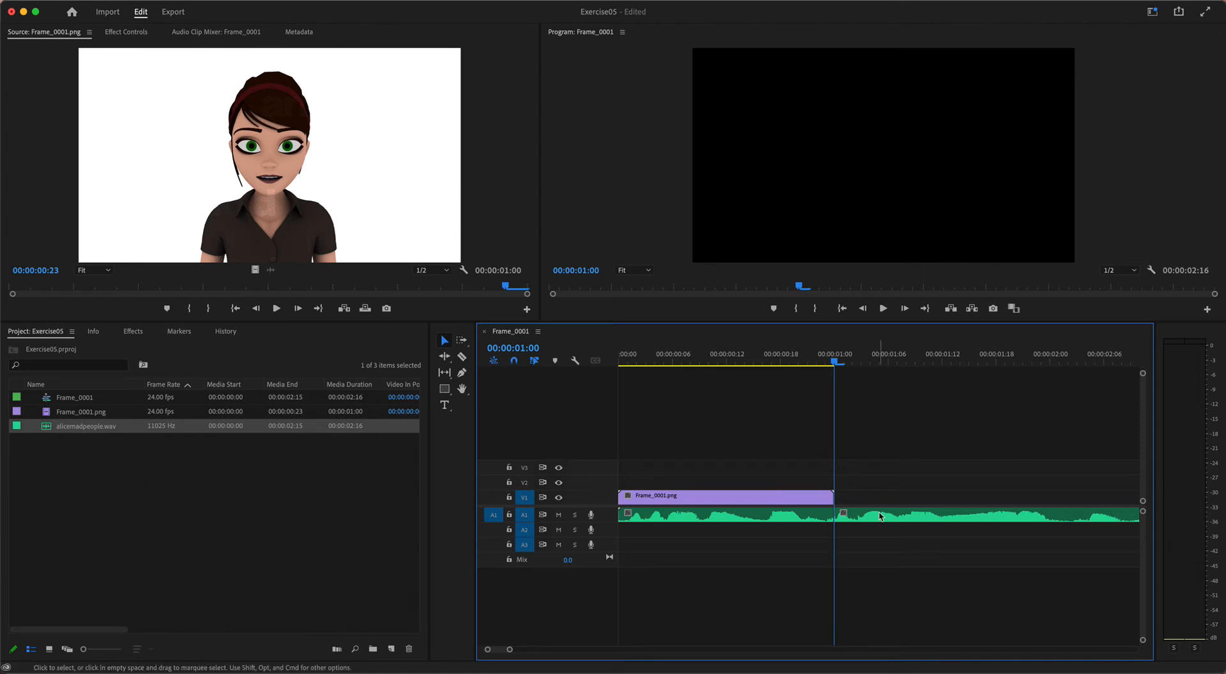
click(785, 497)
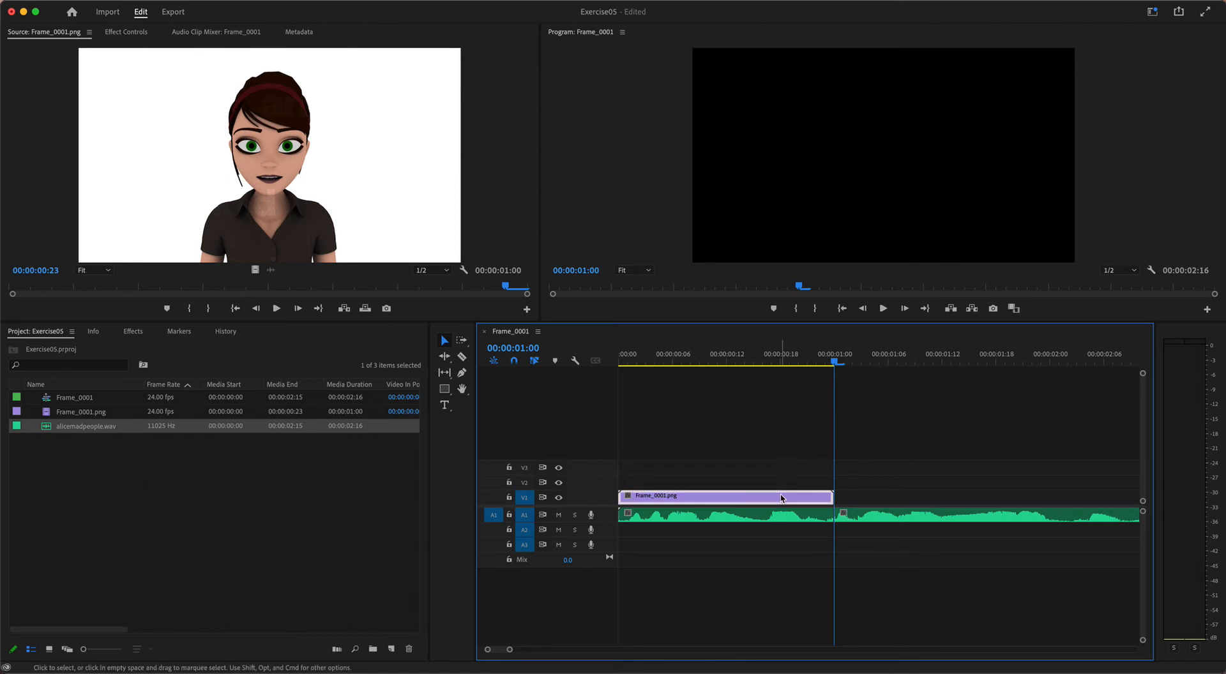
click(776, 521)
click(931, 519)
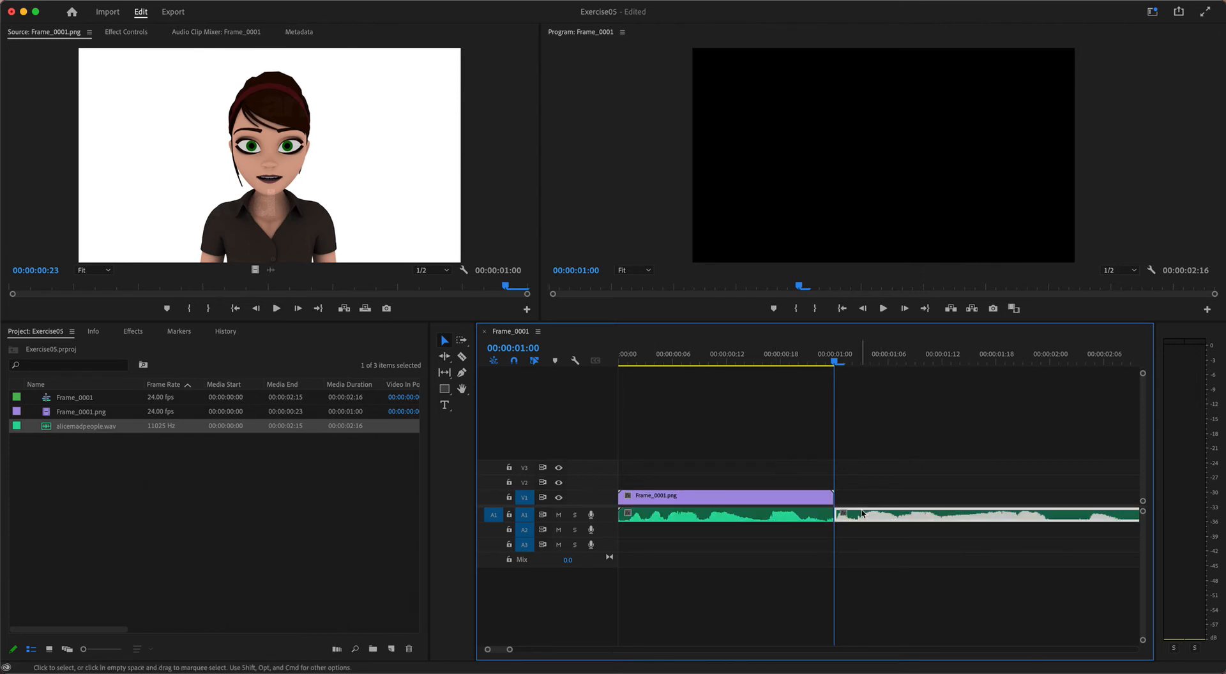
key(Delete)
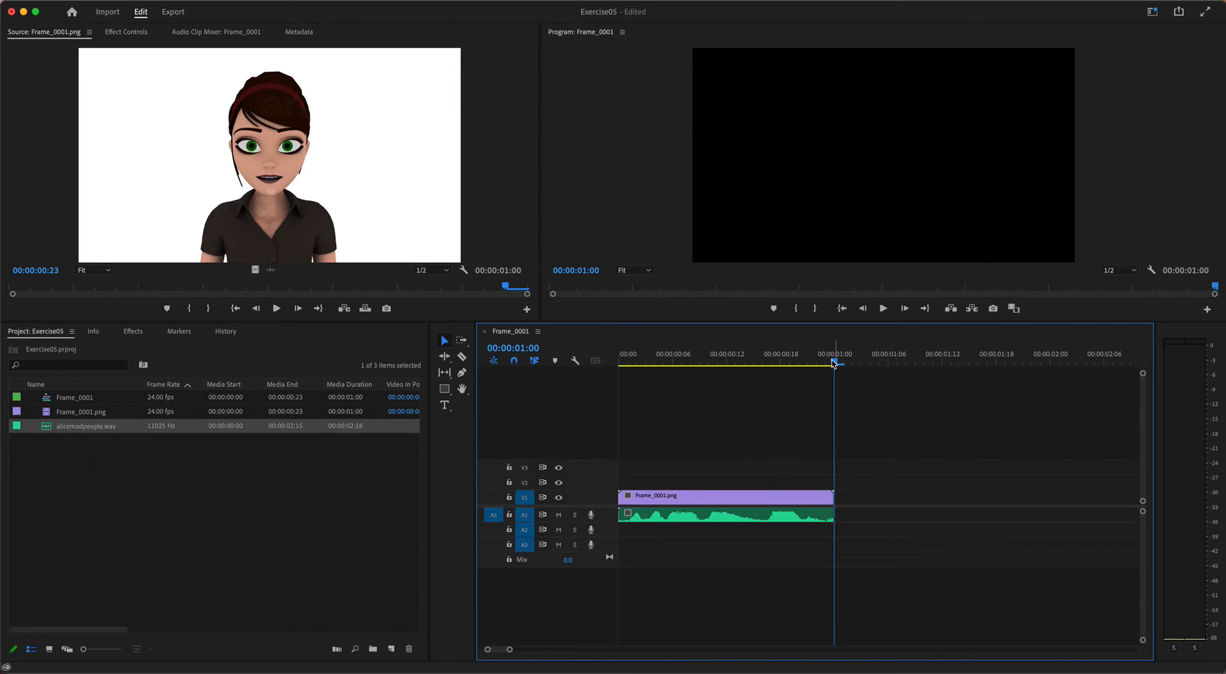
Step: Play the sequence with its trimmed audio and return the playhead to the start
click(884, 309)
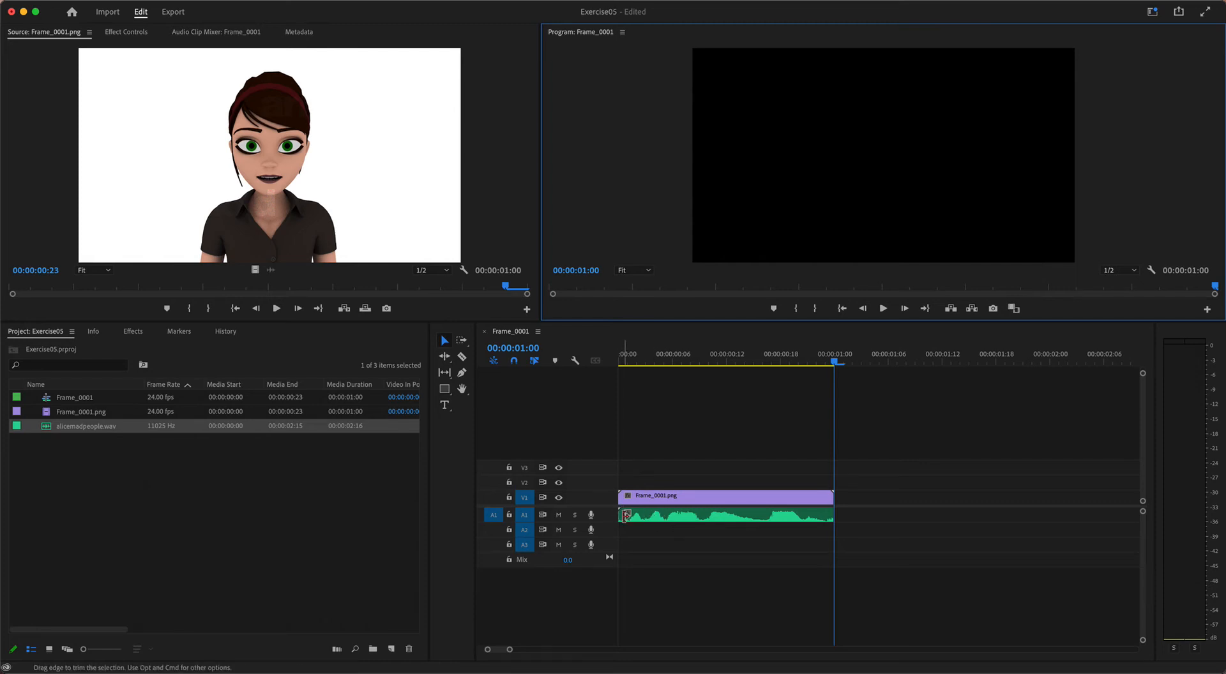
drag(634, 518, 642, 520)
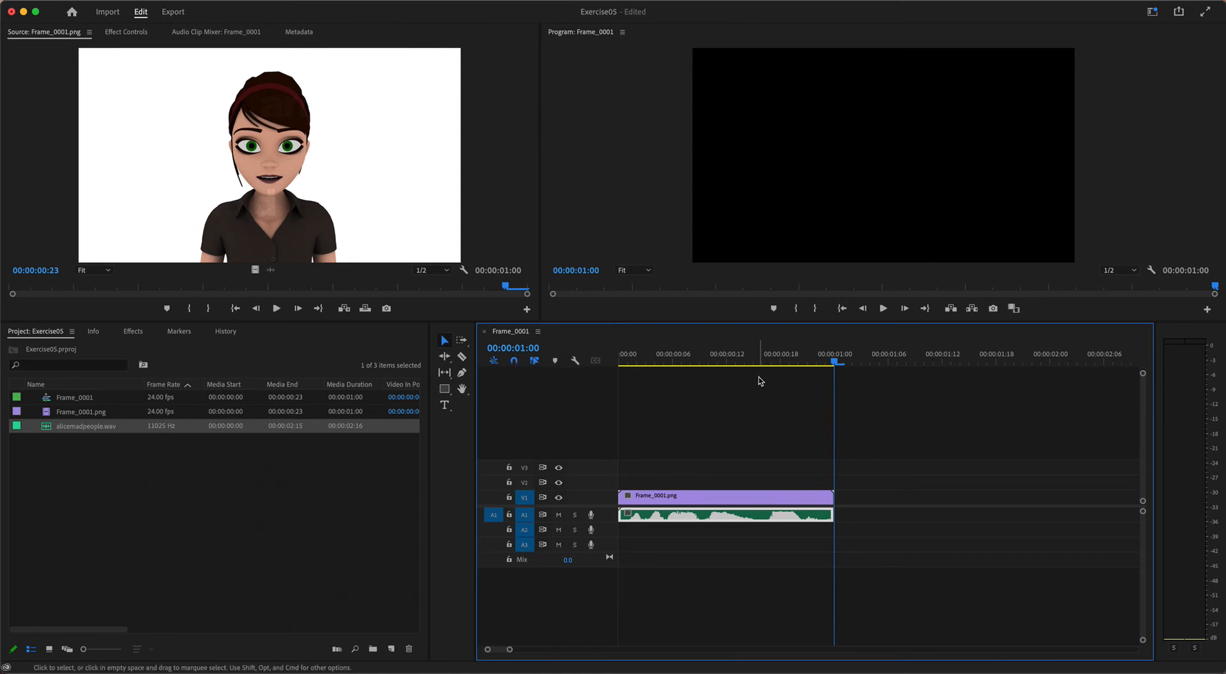
key(Home)
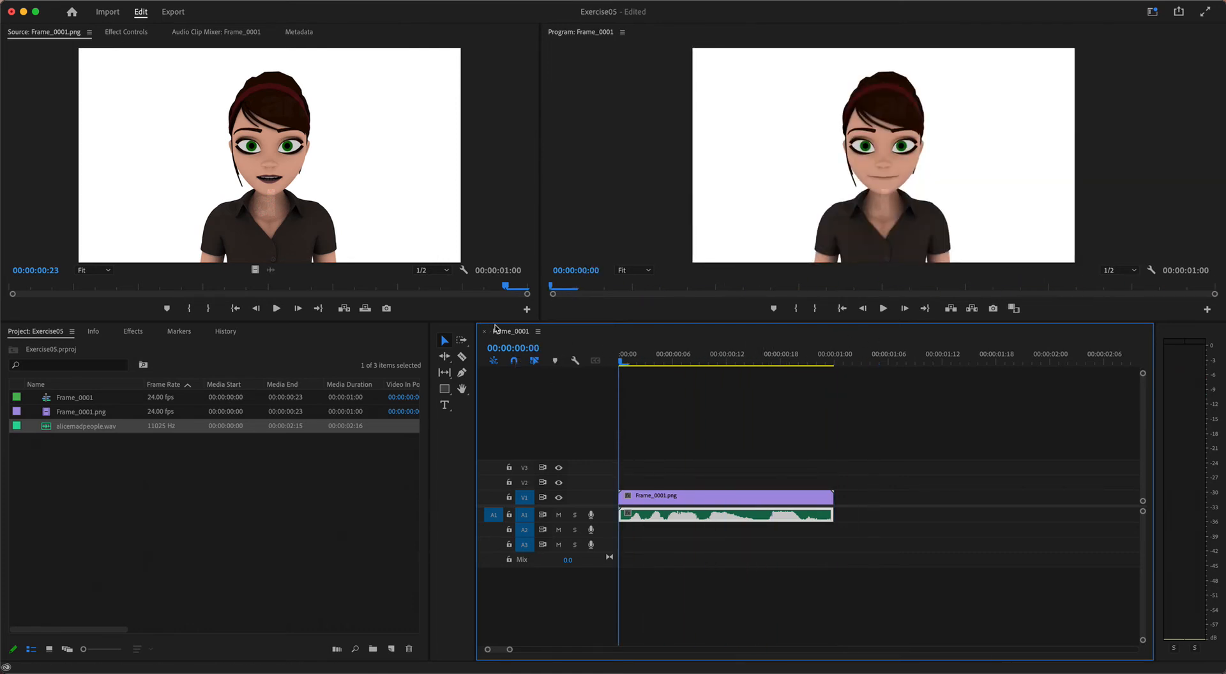
Step: Change the sequence's time display format to Frames
right_click(535, 356)
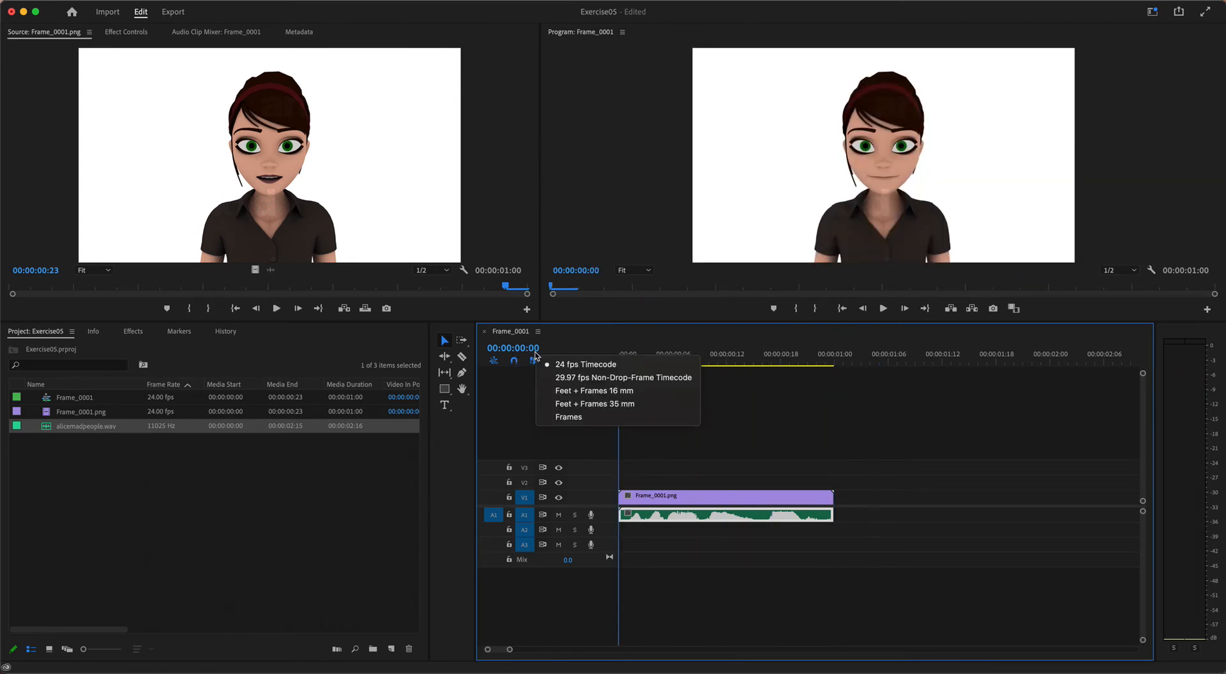
click(568, 417)
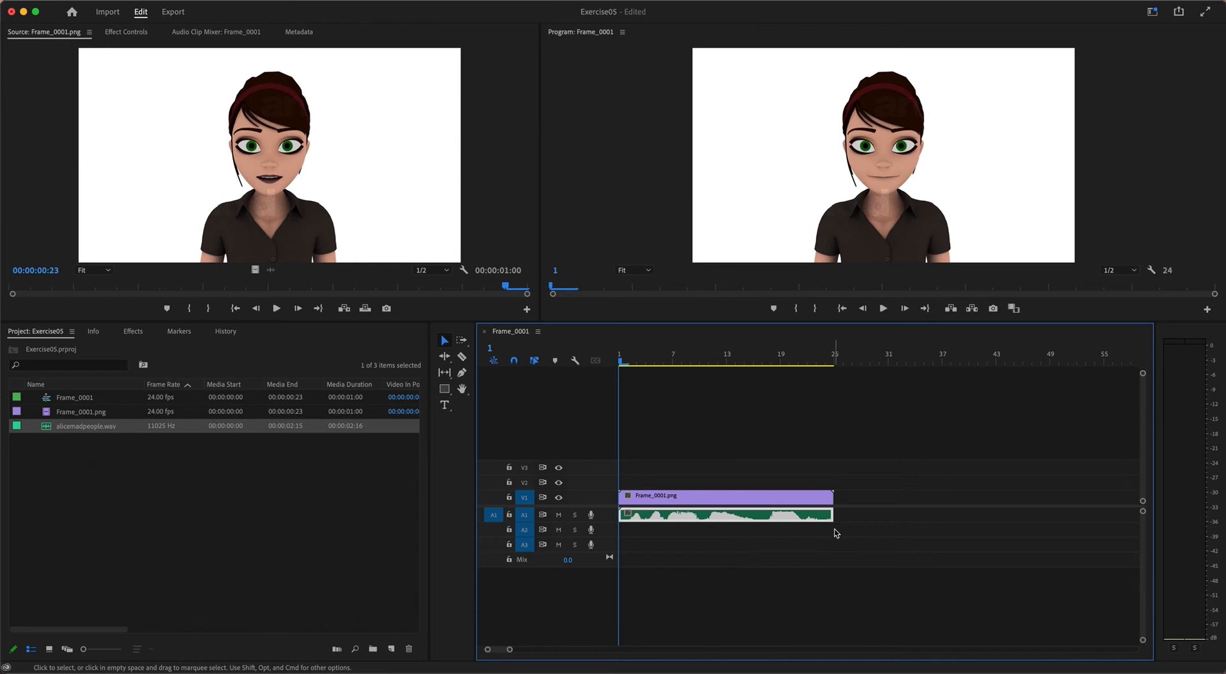
Step: Open the media export settings for the sequence and name the output file Lastname_ANI245_Ex05
click(99, 0)
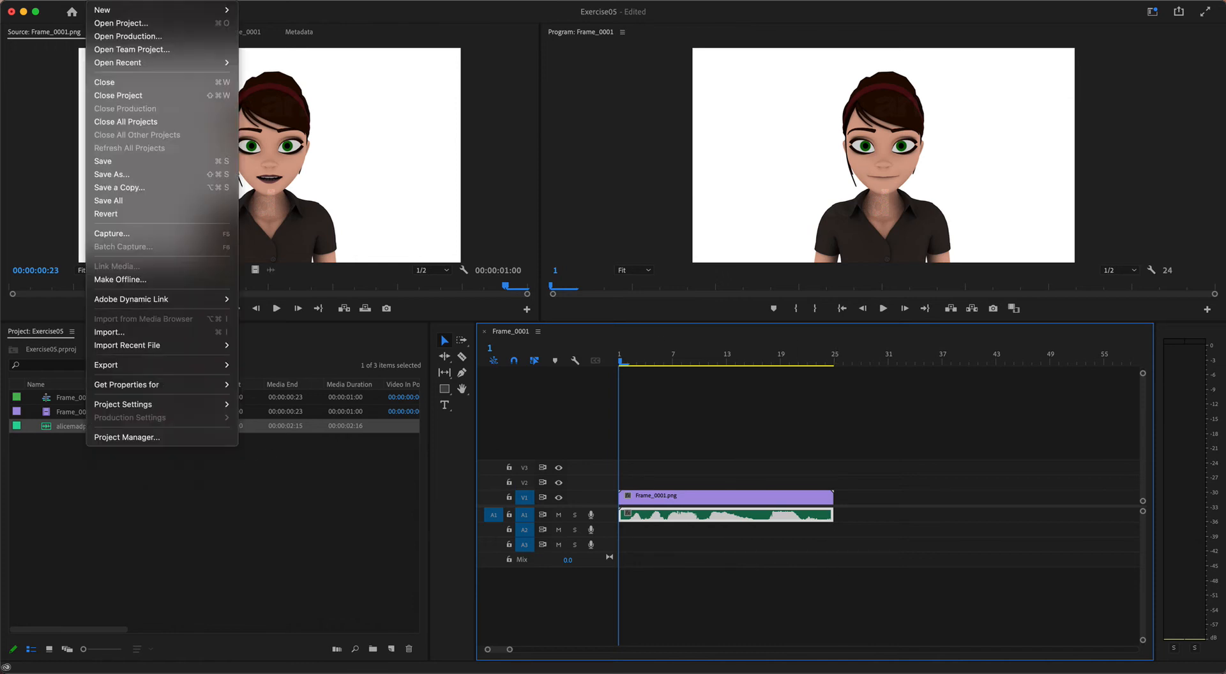
mouse_move(211, 365)
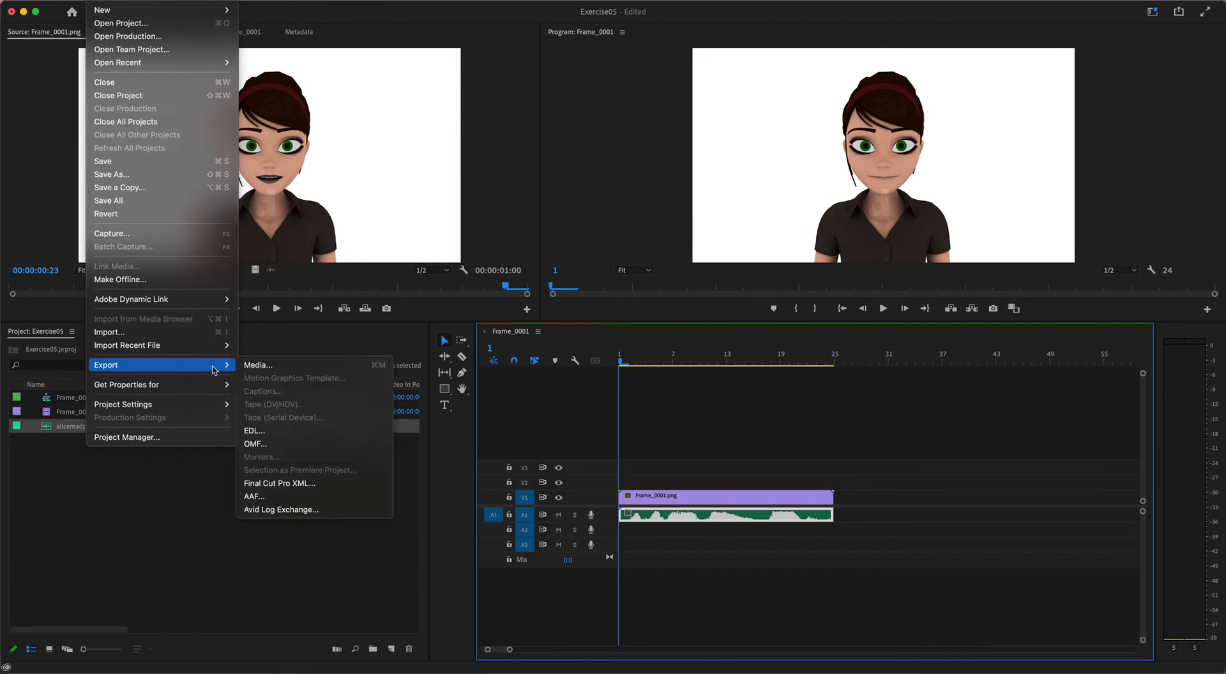
click(268, 369)
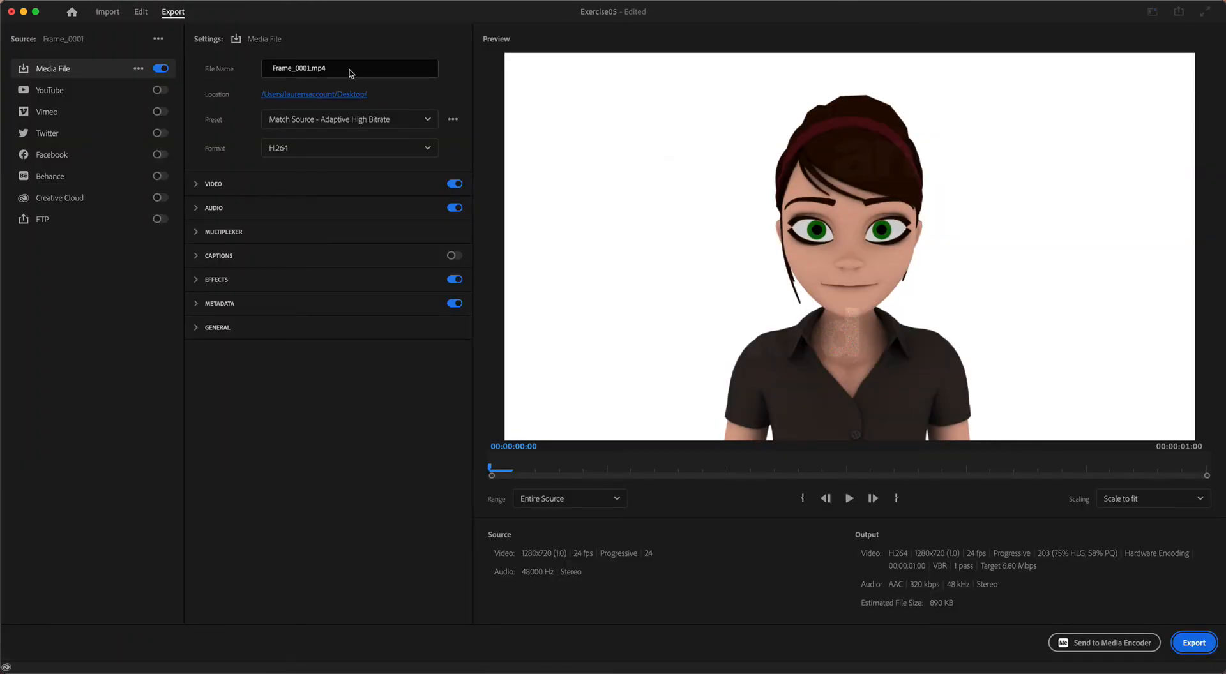
click(305, 71)
double_click(310, 69)
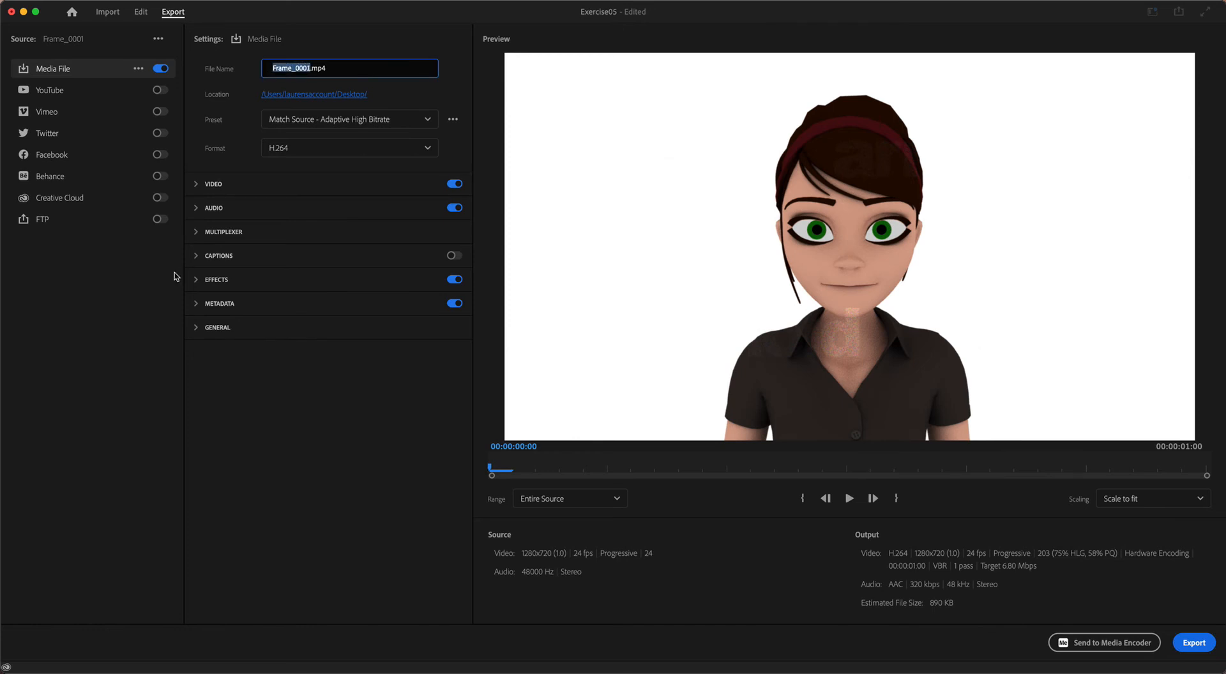
text(Lastname_ANI245_Ex05)
Step: Review the format and preset choices, keep H.264 with Match Source - Adaptive High Bitrate, and export the video
click(348, 147)
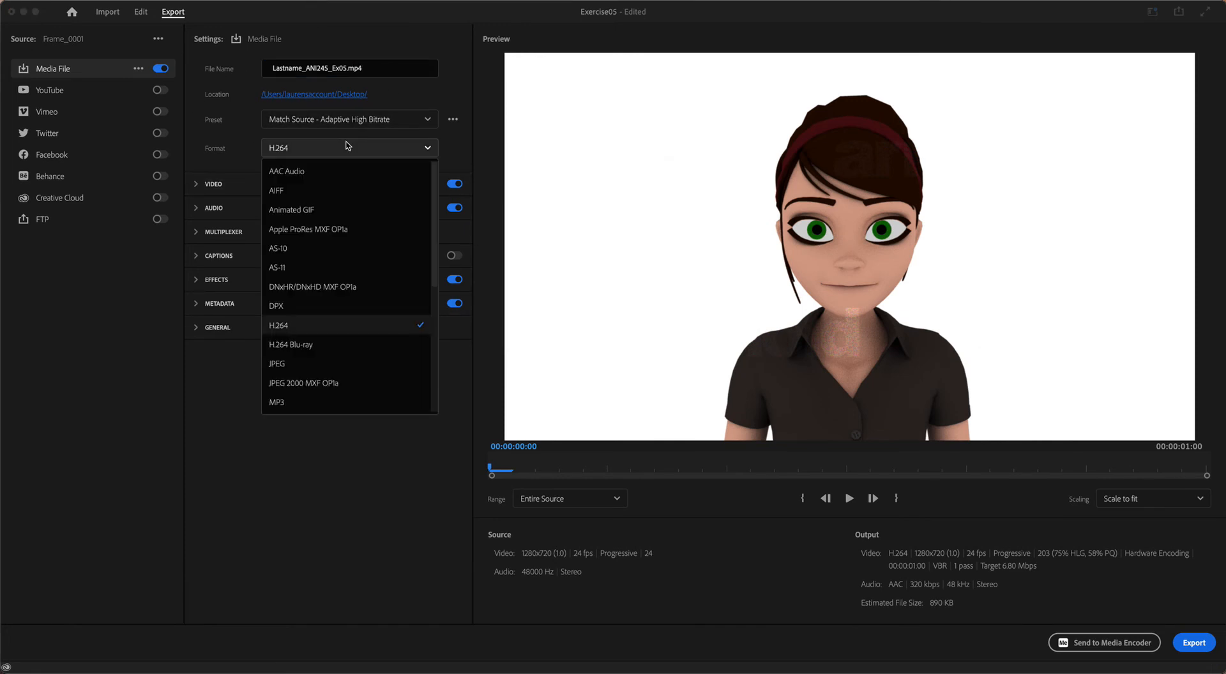
mouse_move(436, 204)
mouse_down()
mouse_move(449, 327)
mouse_move(436, 307)
mouse_move(438, 220)
mouse_up()
click(354, 513)
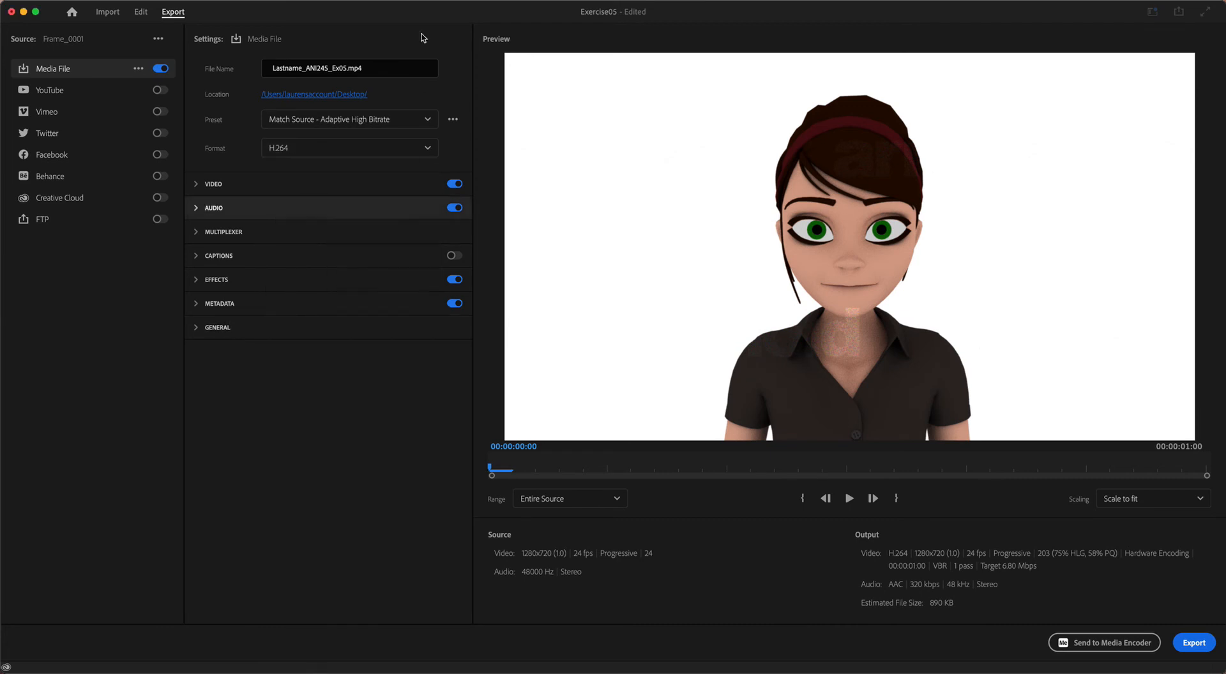
click(341, 120)
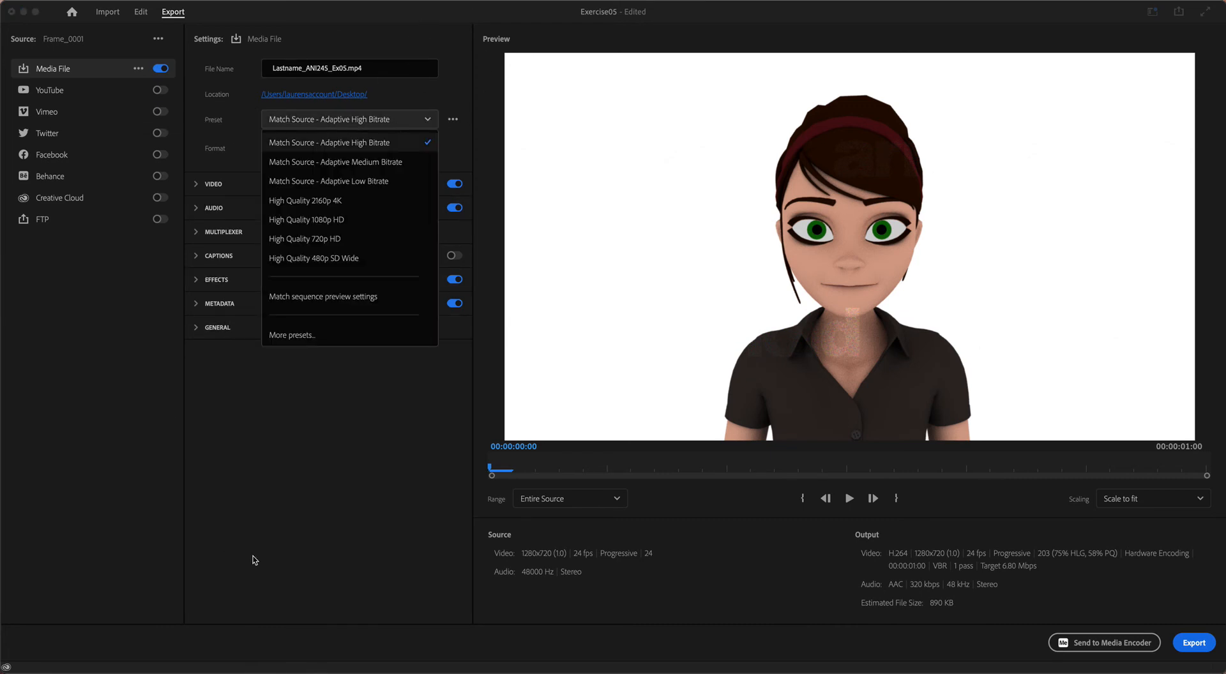
click(284, 509)
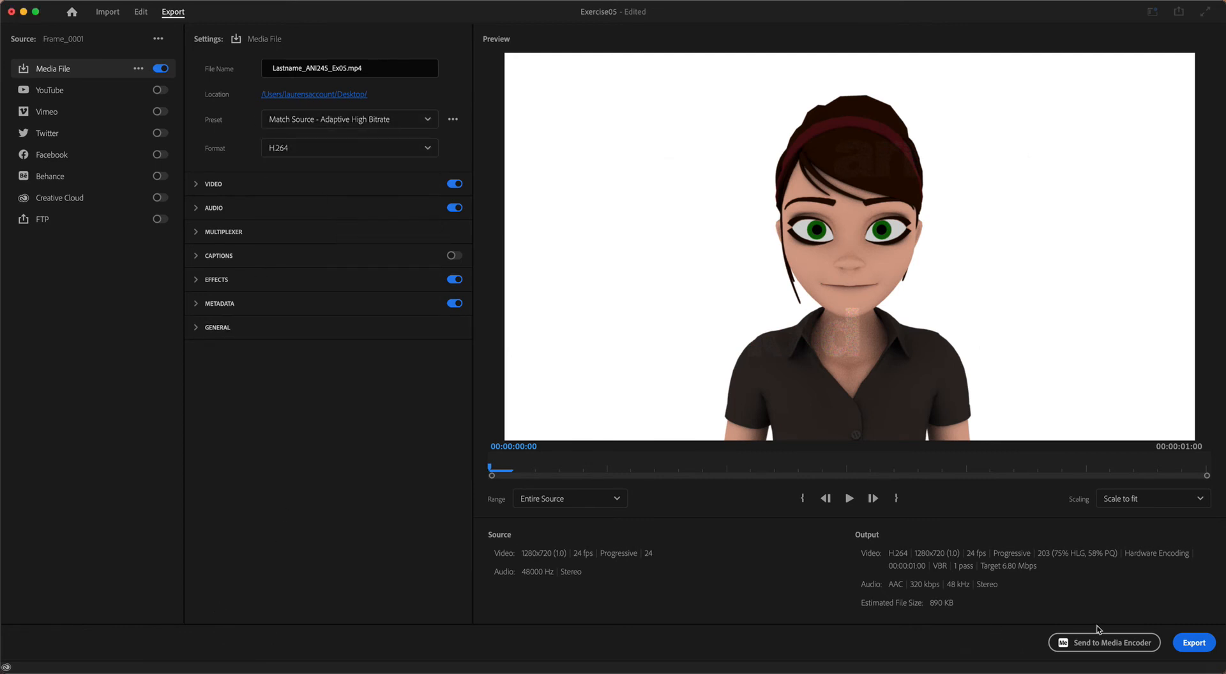
click(1196, 644)
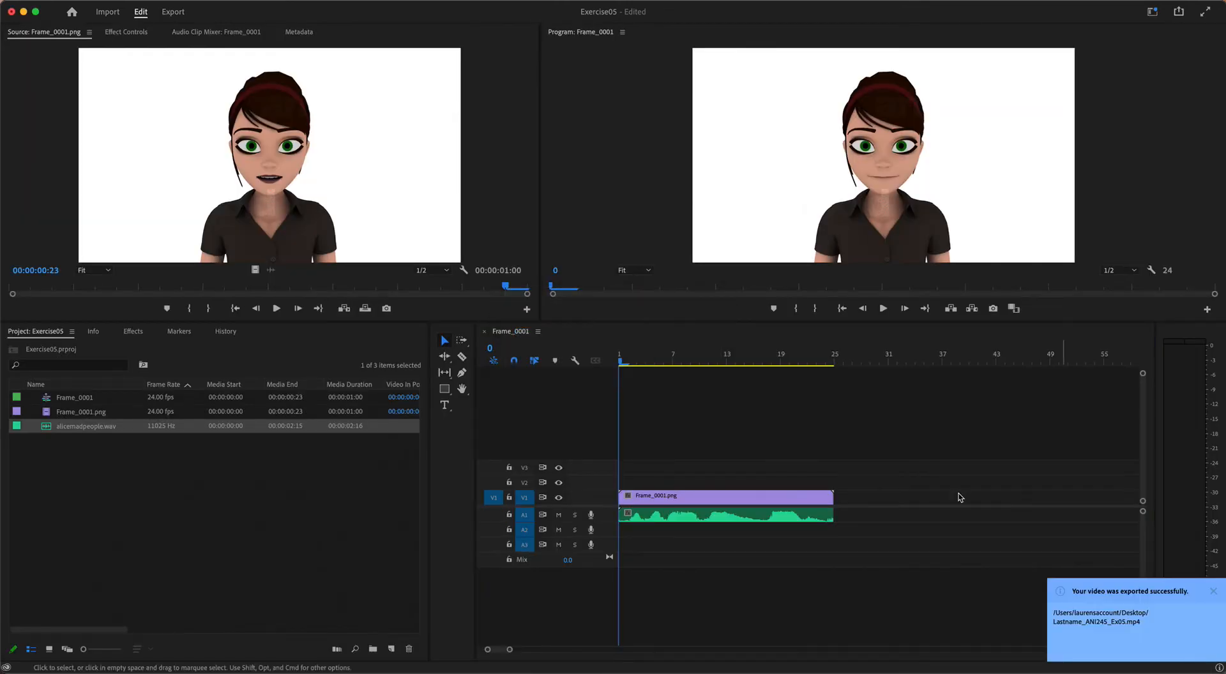
Step: Switch to the desktop, dismiss the export notification, and locate the Exercise05.prproj project file
click(23, 12)
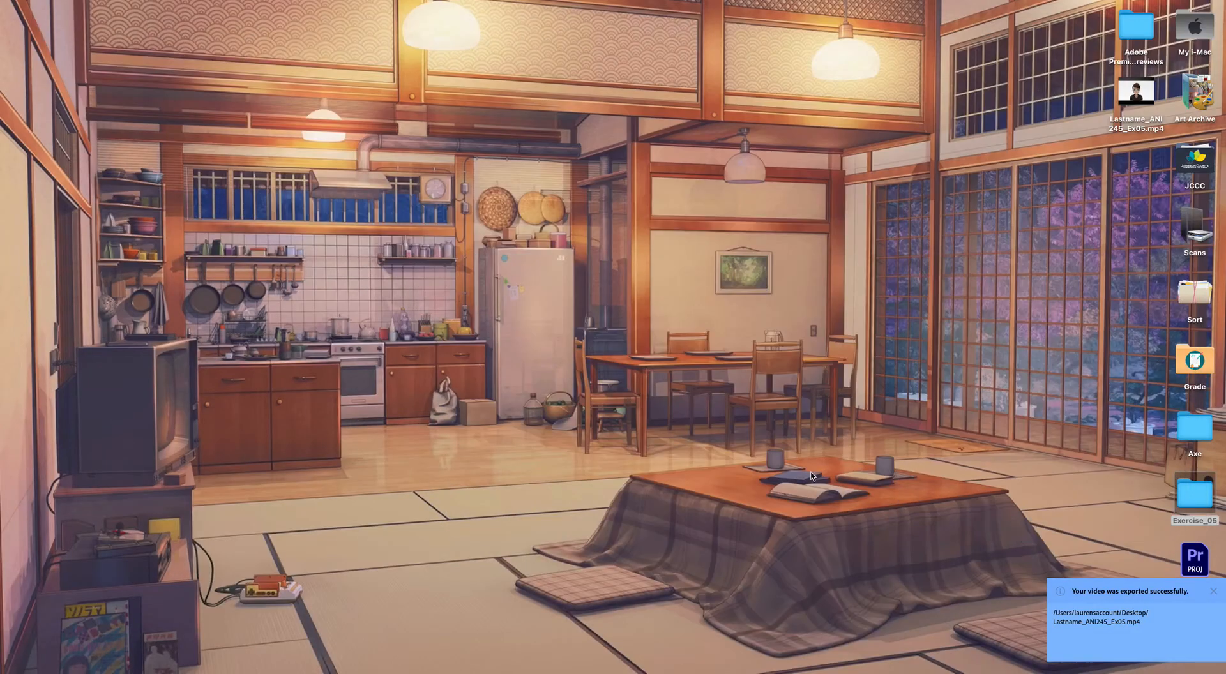
click(1216, 596)
click(1103, 189)
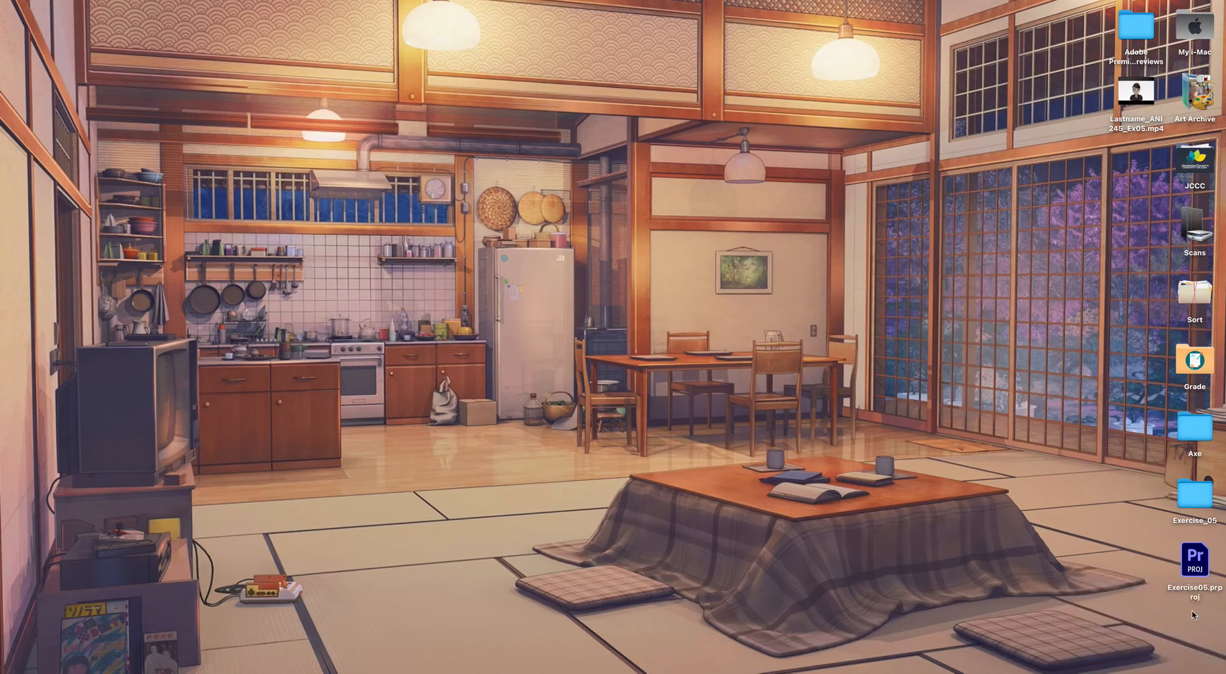
click(1195, 569)
mouse_move(1206, 568)
mouse_down()
mouse_move(1079, 498)
mouse_move(1022, 348)
mouse_move(1050, 425)
mouse_move(1206, 570)
mouse_up()
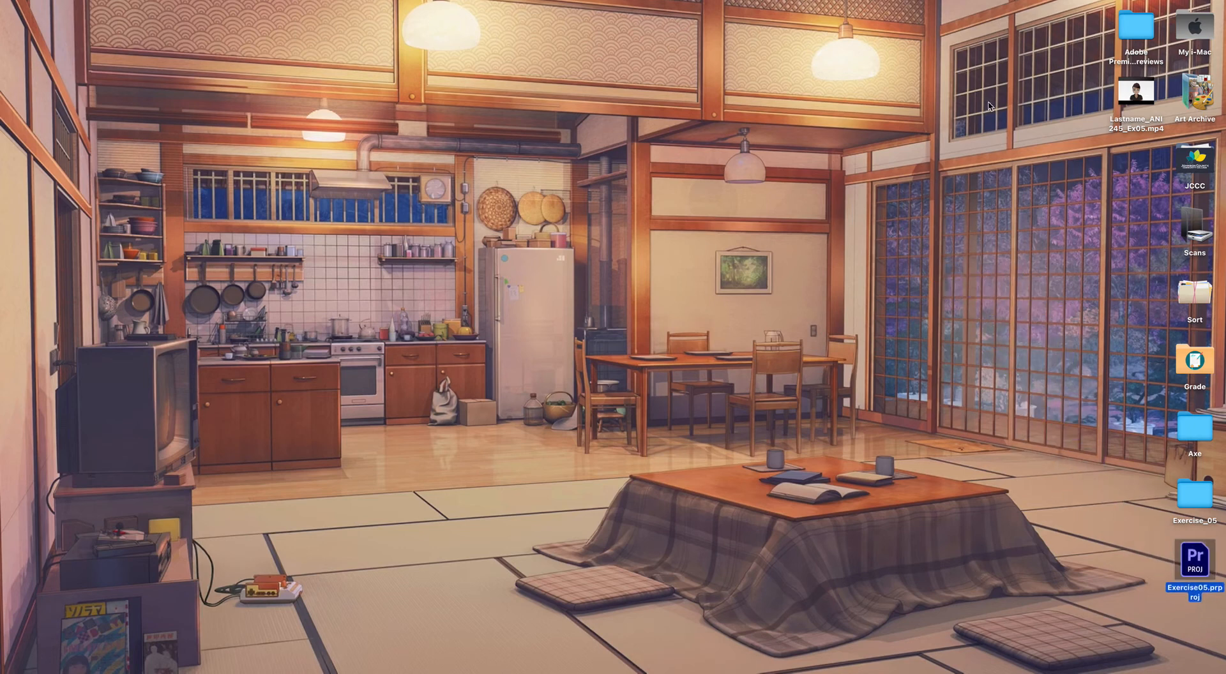
Step: Inspect the Exercise05.PRV contents inside the Premiere previews folder, close the window, and select the Exercise05.prproj file on the desktop
click(1137, 34)
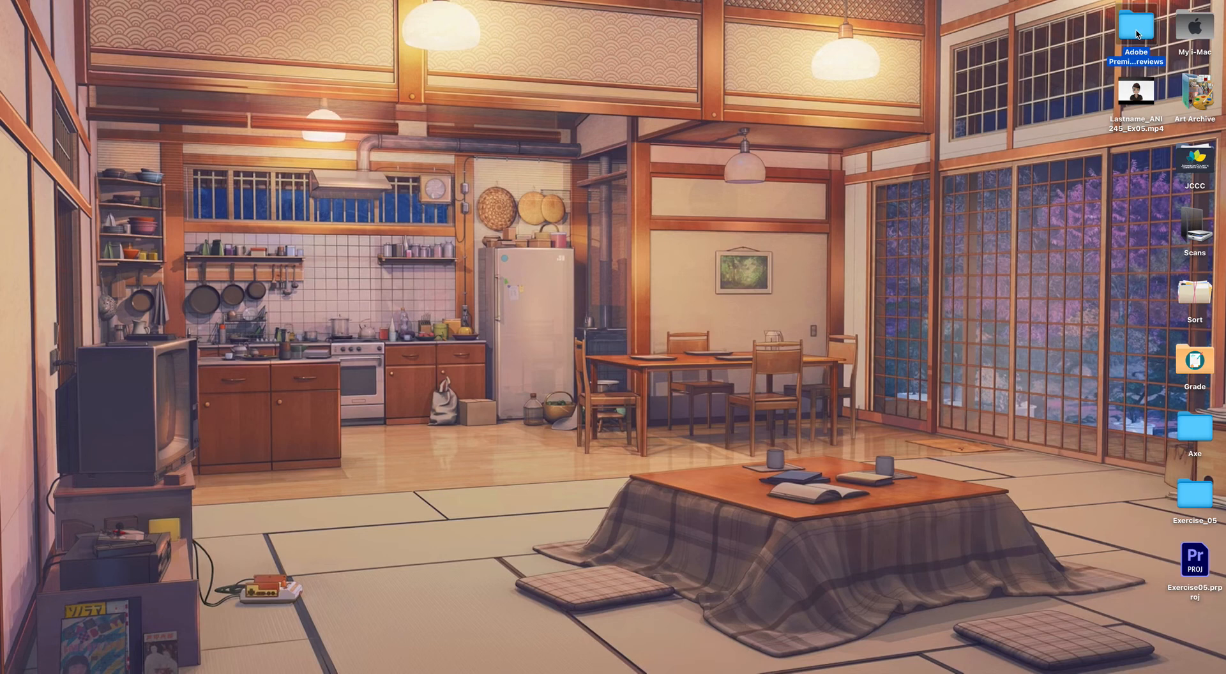
double_click(1138, 34)
double_click(461, 177)
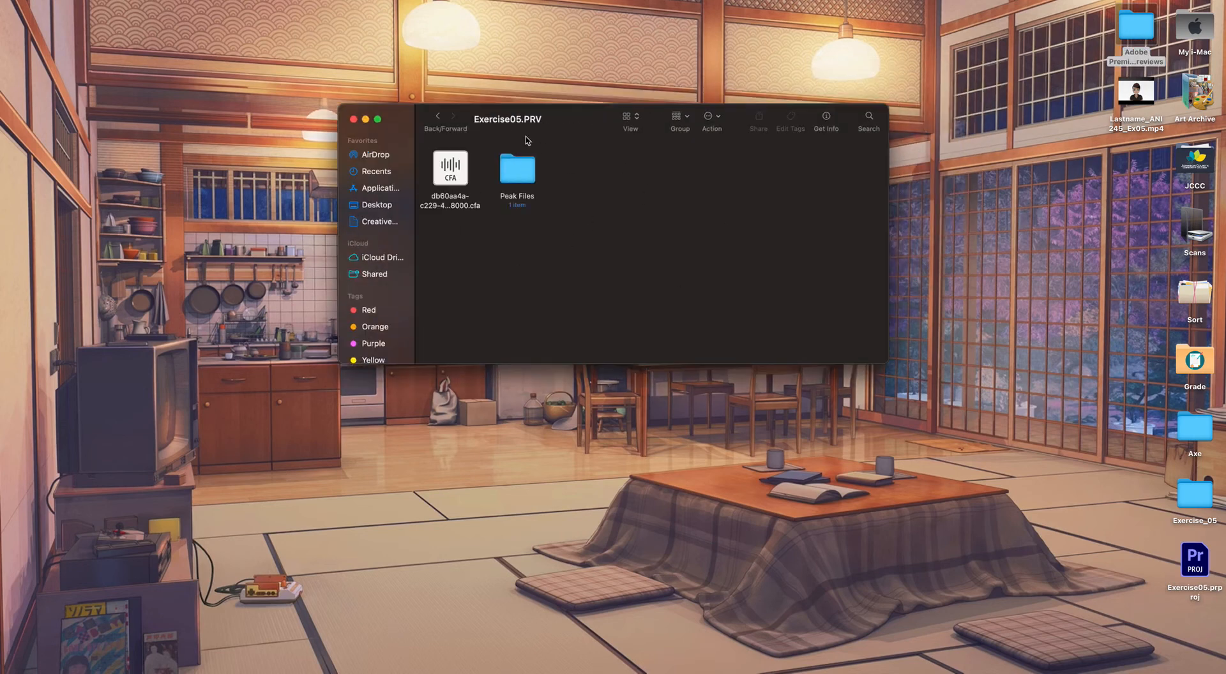
click(353, 119)
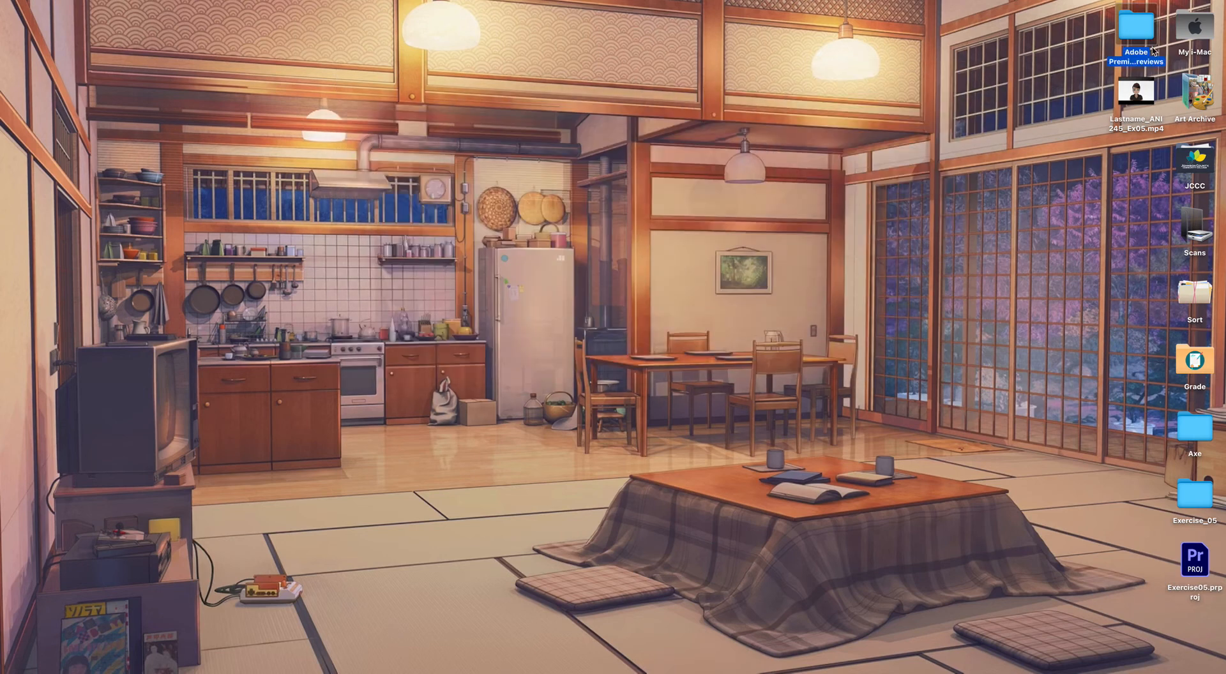
click(1184, 570)
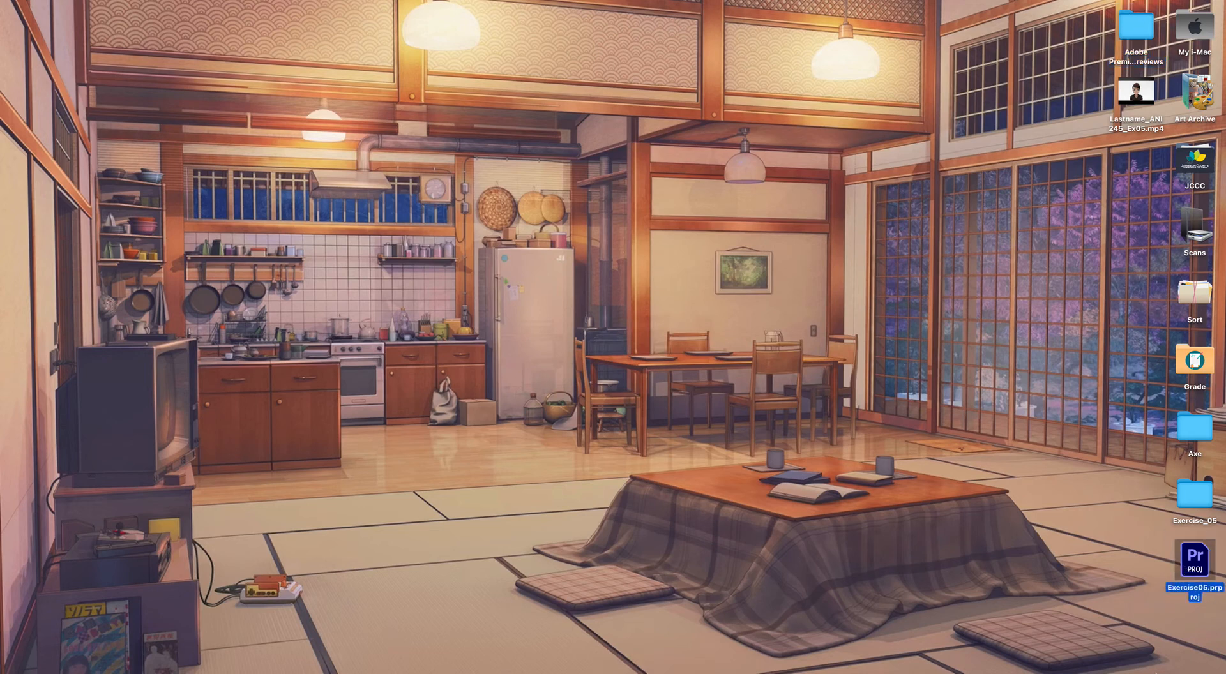
Step: Play the exported Lastname_ANI245_Ex05.mp4 from the desktop to check it, and close the video window
click(1131, 121)
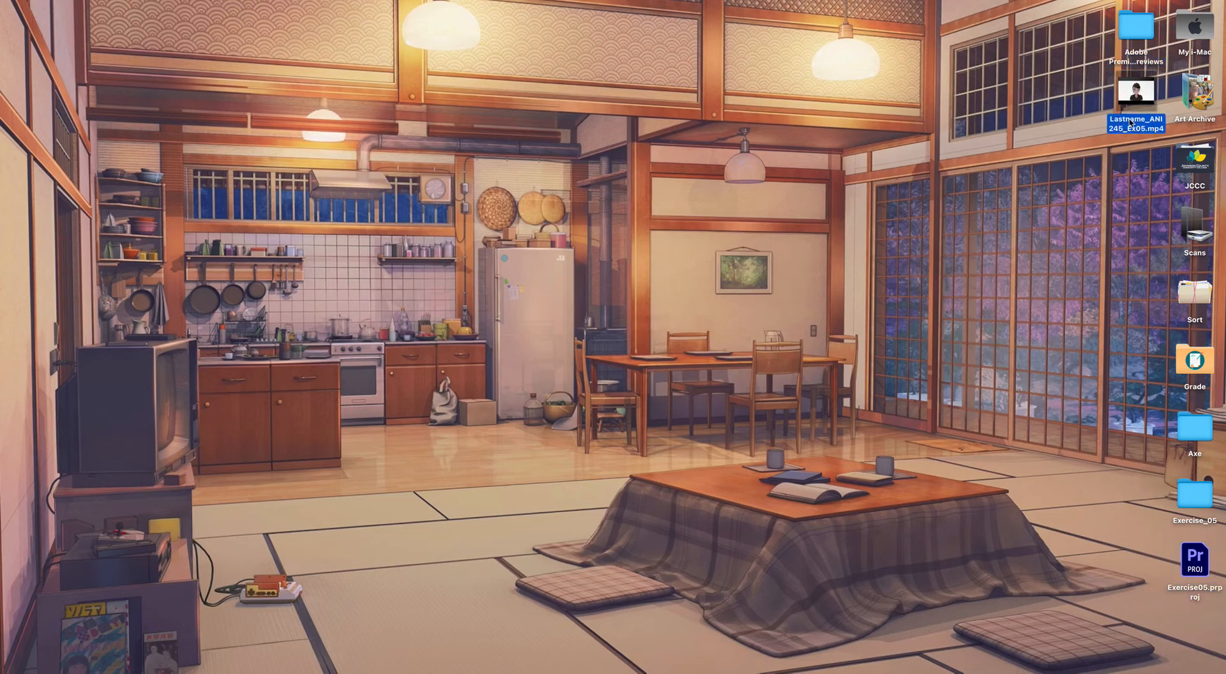
double_click(1131, 121)
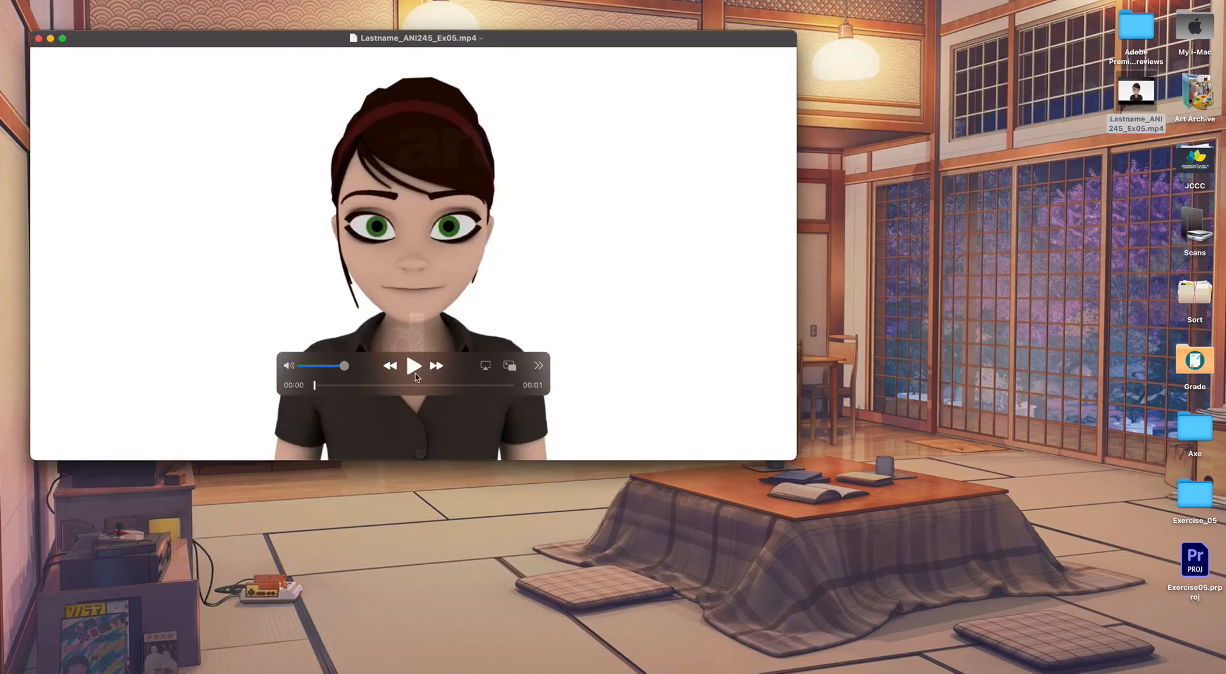
click(414, 366)
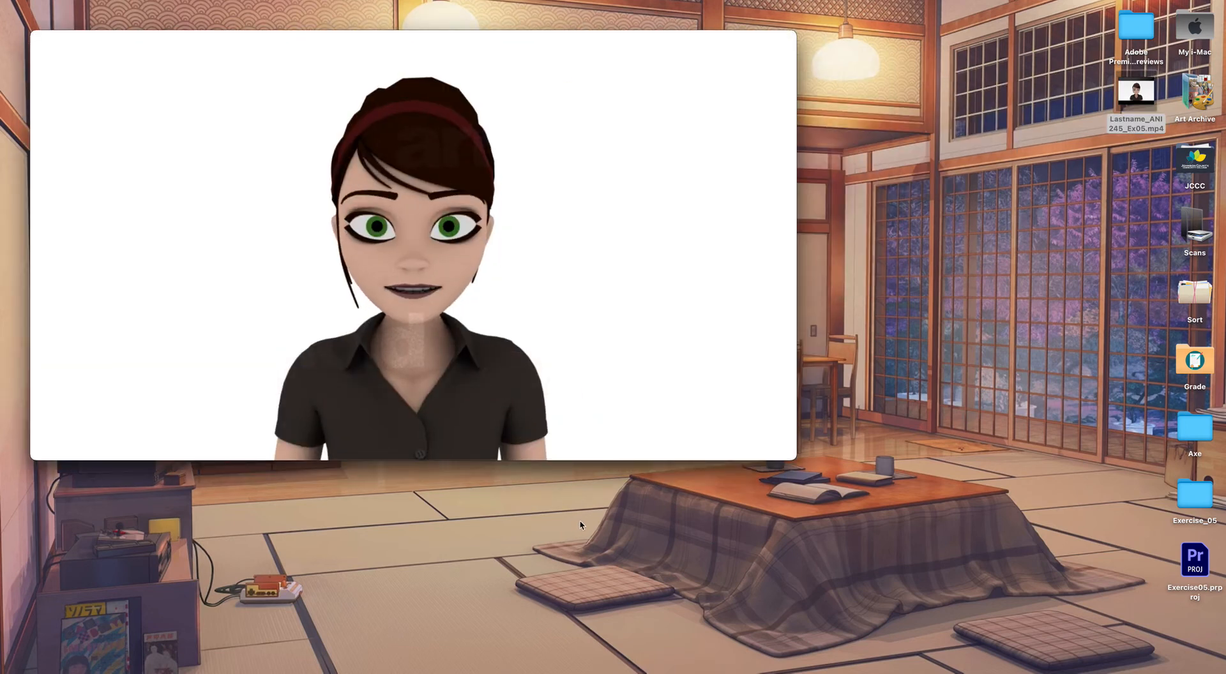
click(41, 40)
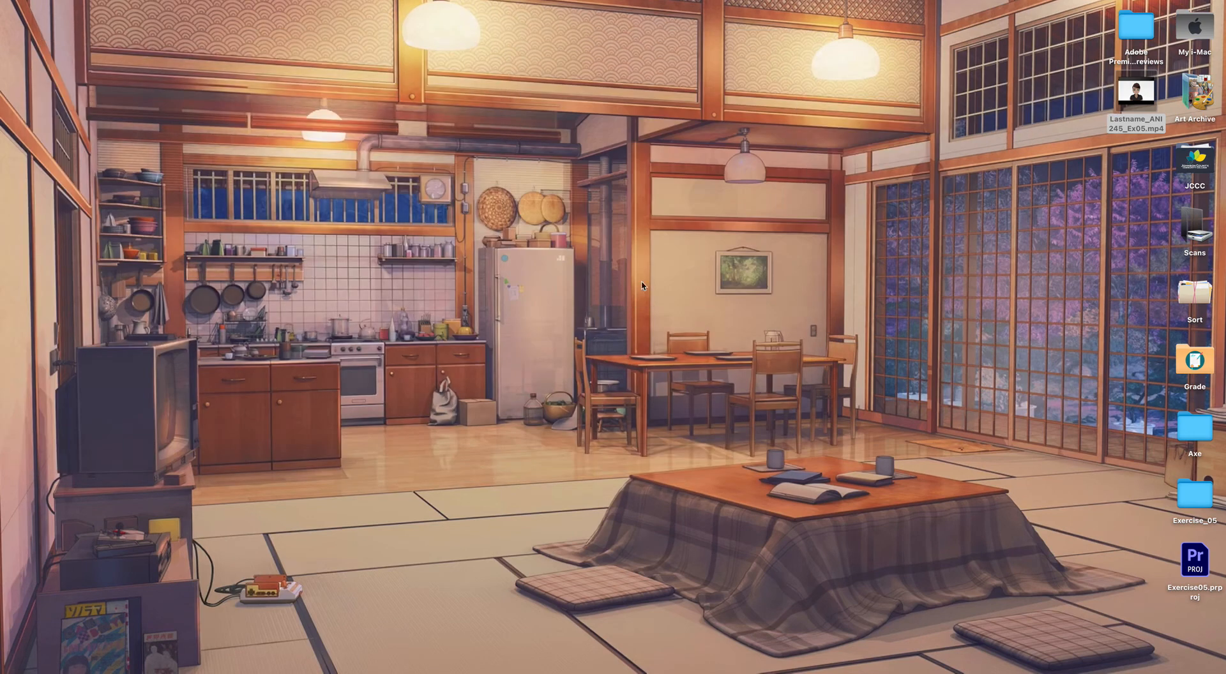
Step: Launch Toon Boom Harmony Essentials and set up a new scene named Exercise_05 with the HDTV_720p24 camera size
mouse_move(971, 671)
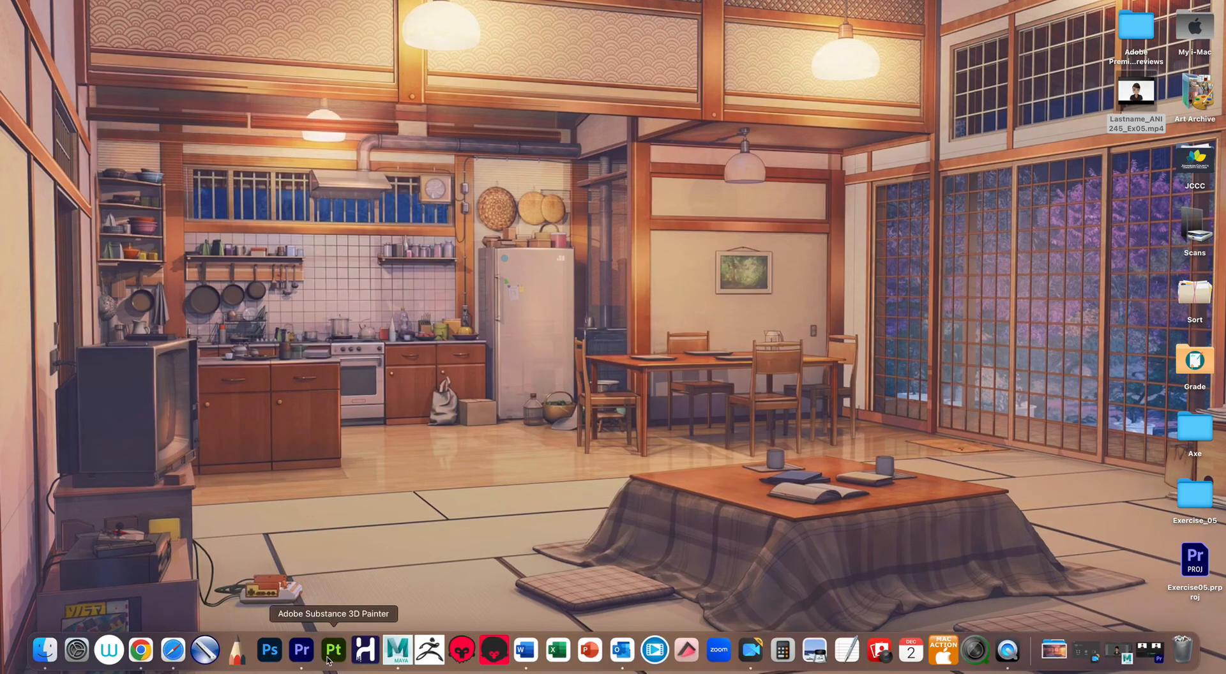
click(361, 659)
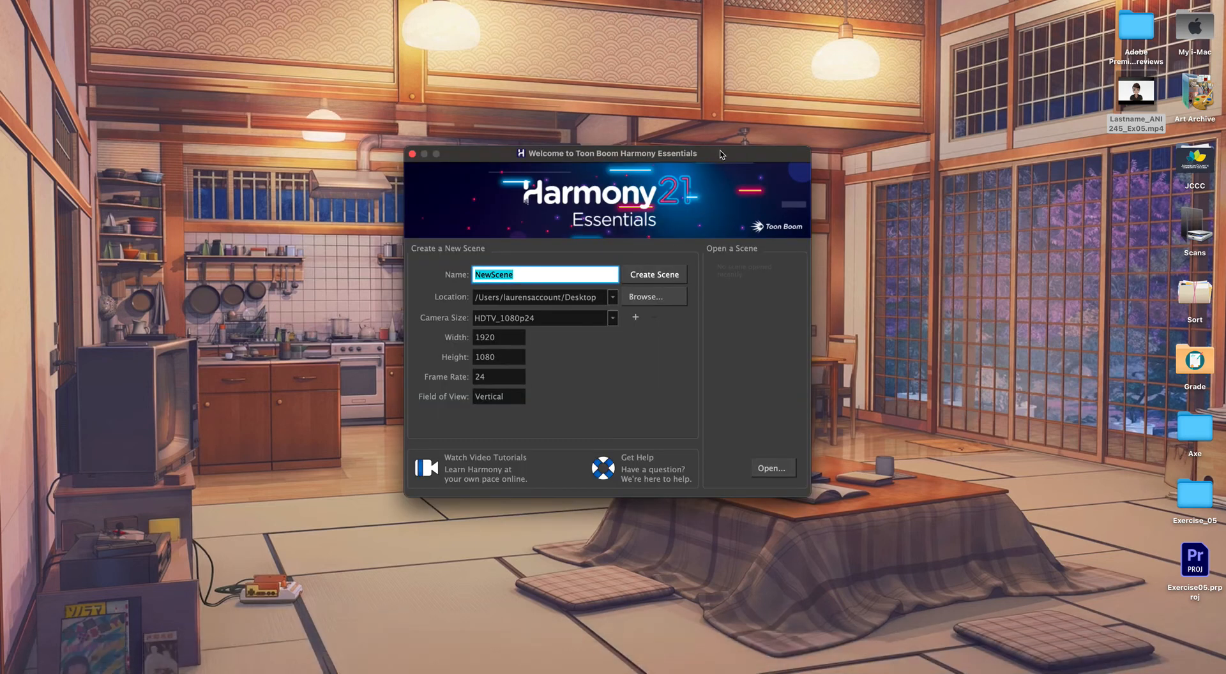
mouse_move(721, 156)
mouse_down()
mouse_move(740, 128)
mouse_move(732, 154)
mouse_up()
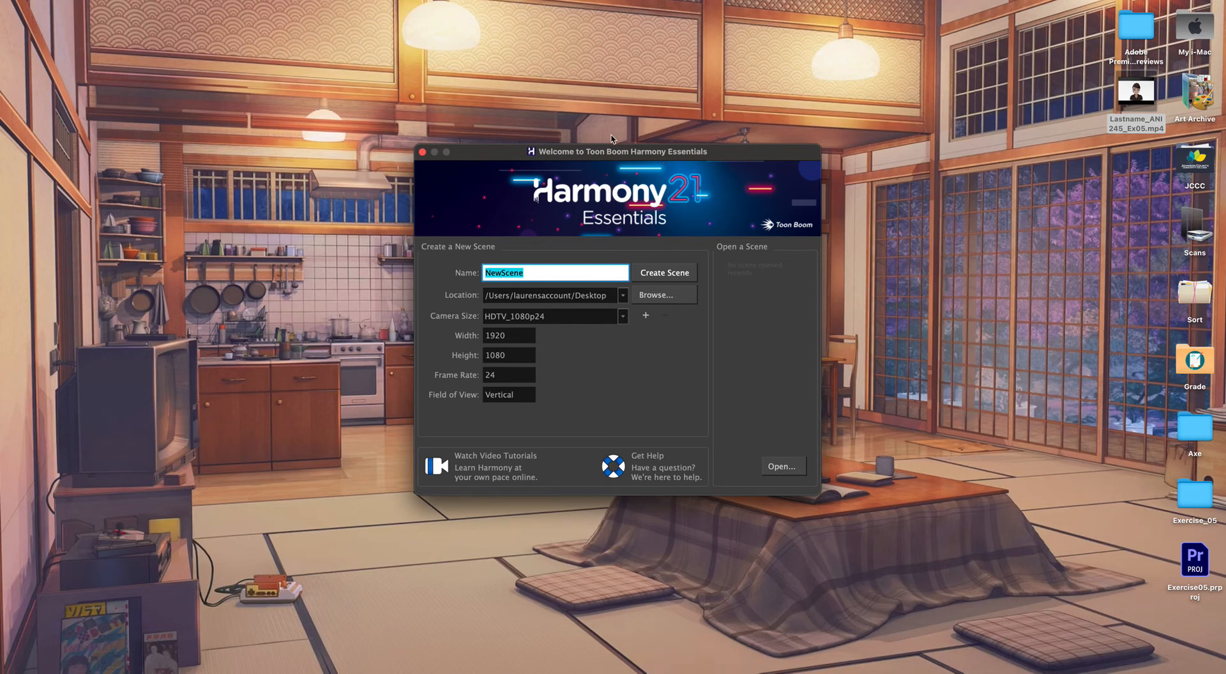
drag(622, 152, 616, 149)
drag(534, 267, 463, 275)
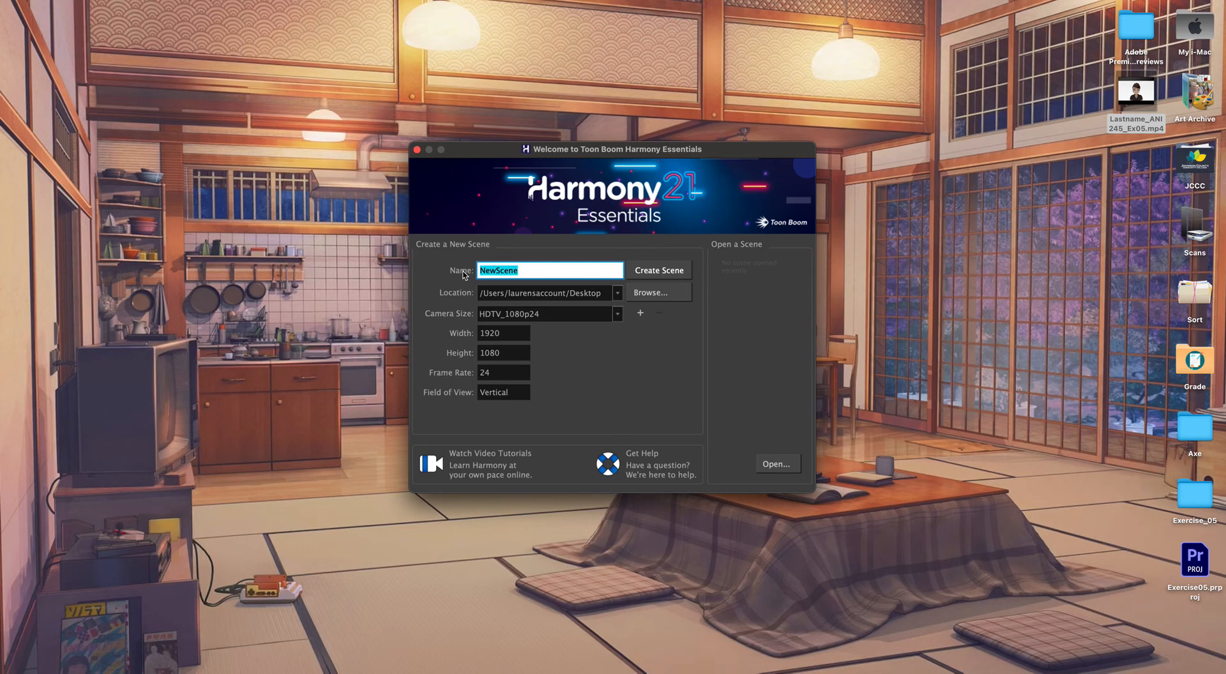
text(Exercise_05)
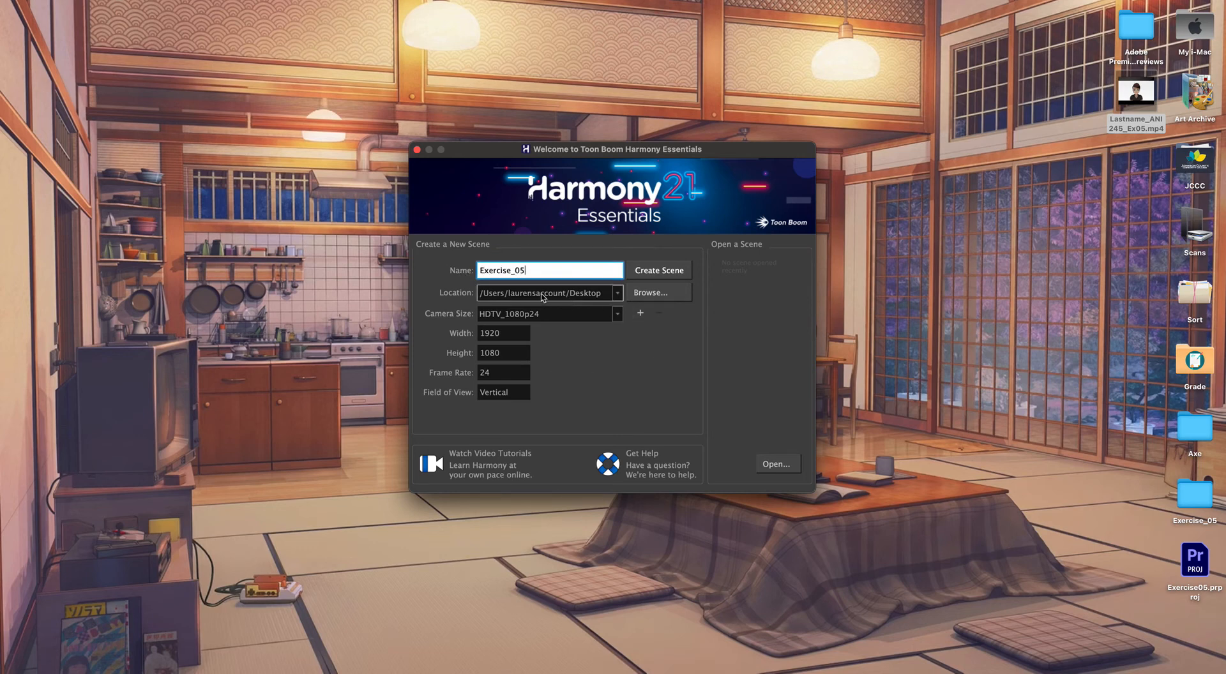
click(550, 317)
click(536, 340)
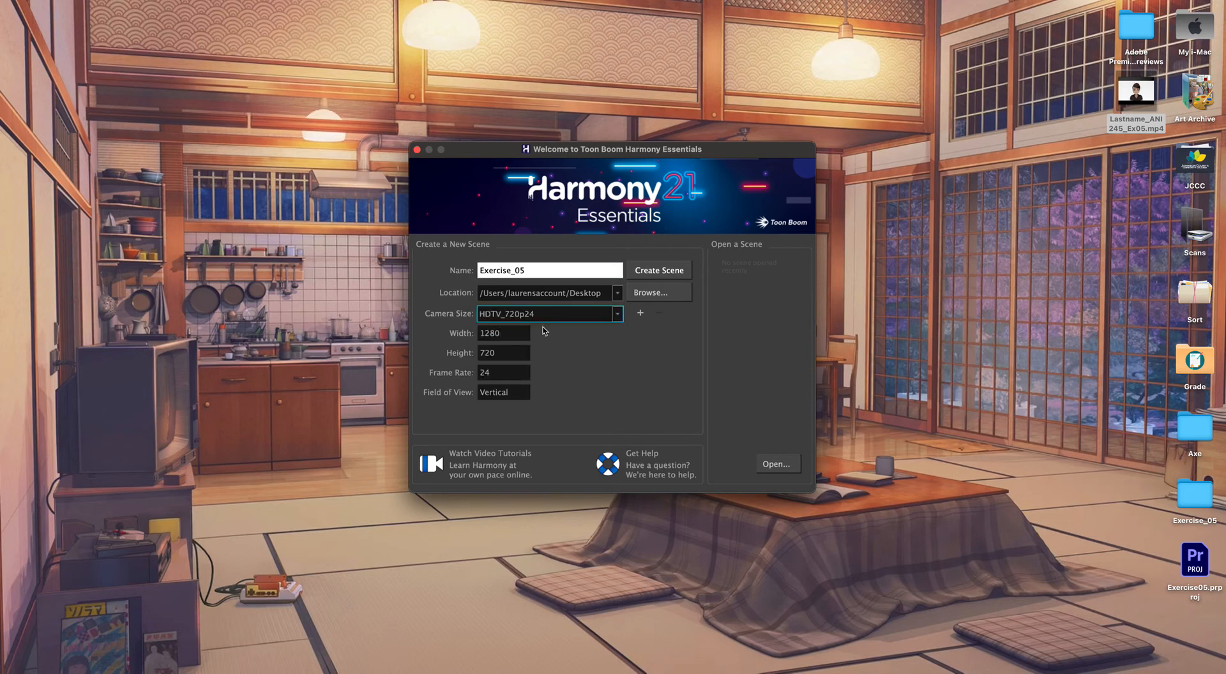
Step: Try to create the scene, dismiss the duplicate-name alert, and create it under the name Exercise_05_2
click(656, 272)
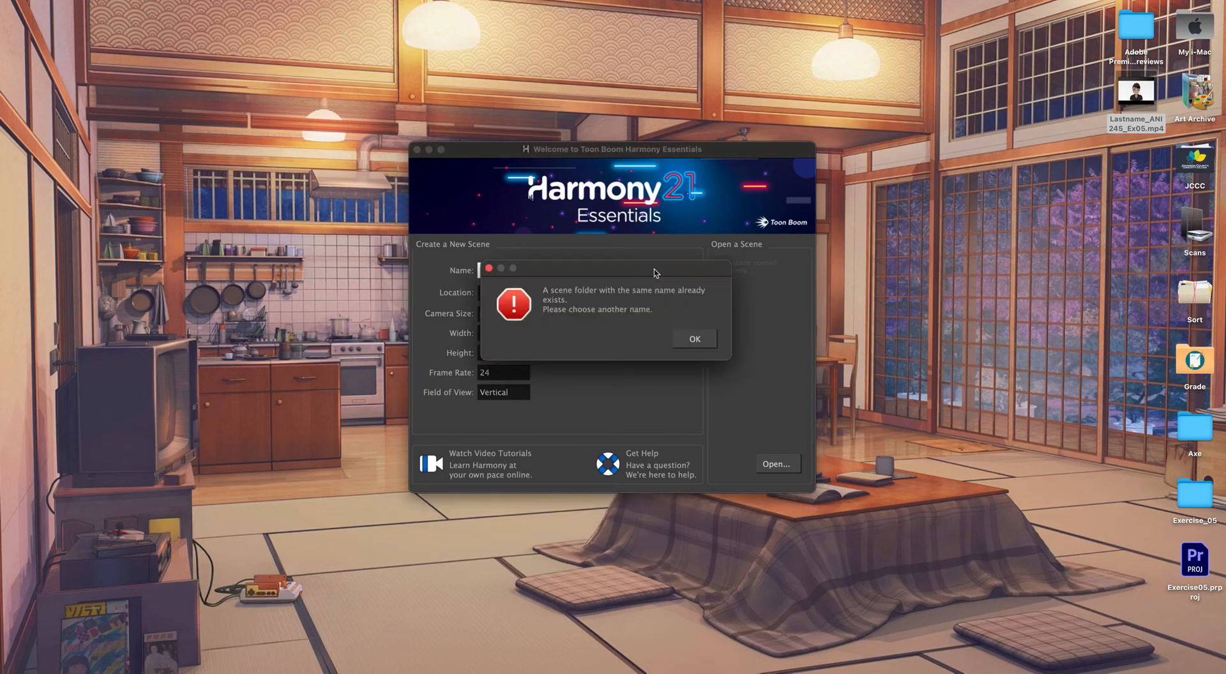
click(694, 339)
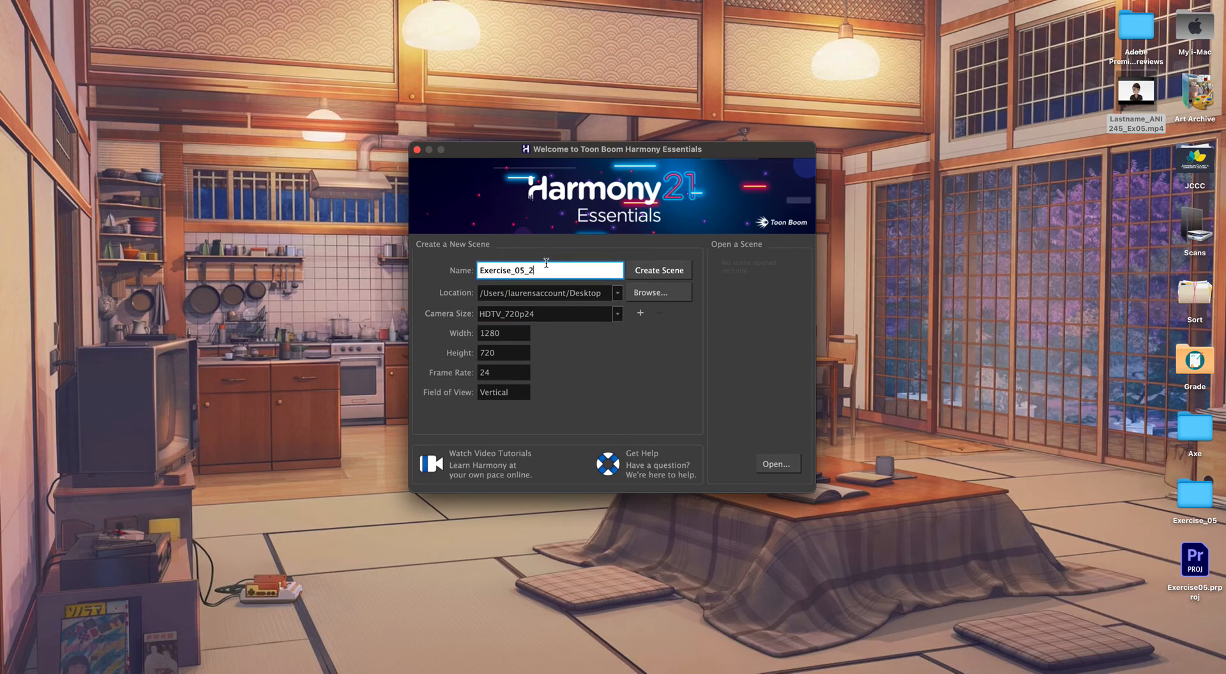
text(_2)
key(Return)
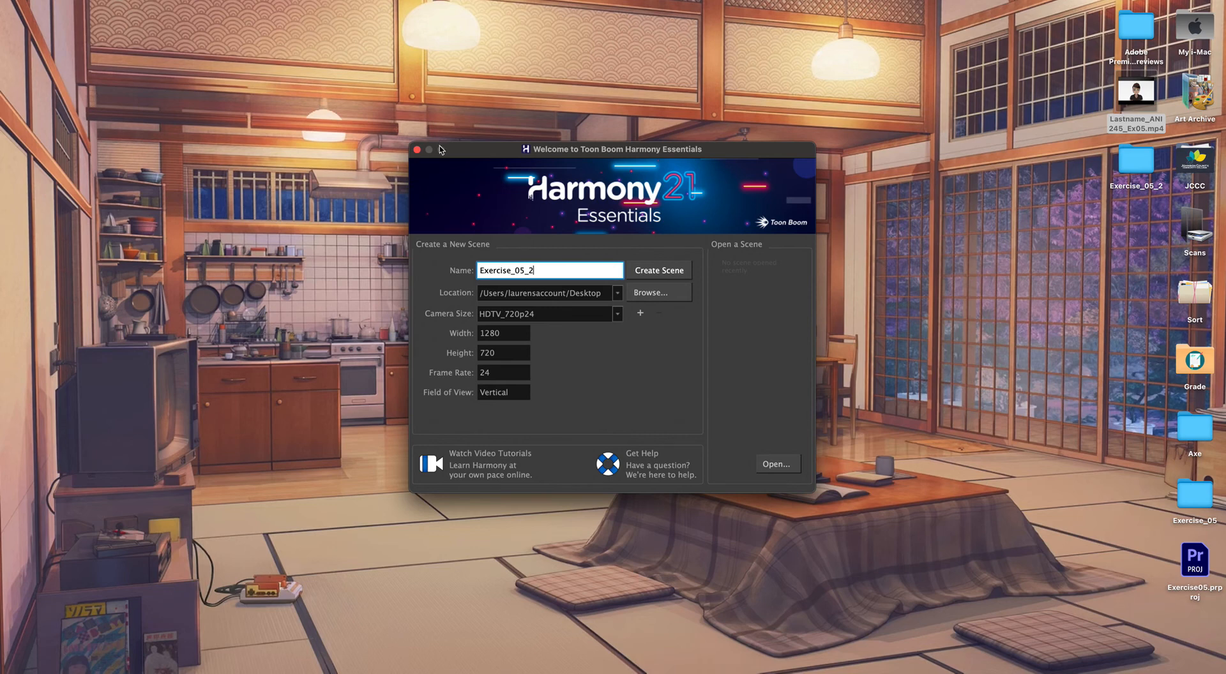
key(Return)
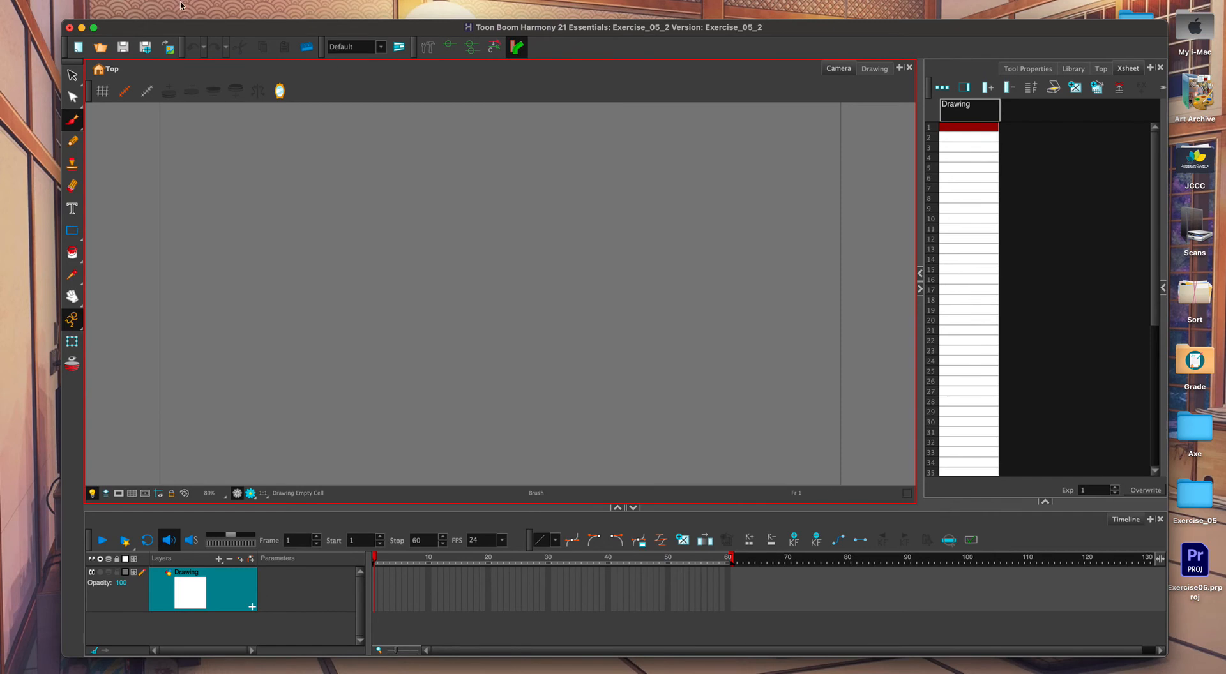
Step: Restore the default workspace layout and enlarge the Harmony window to fill the screen
click(93, 28)
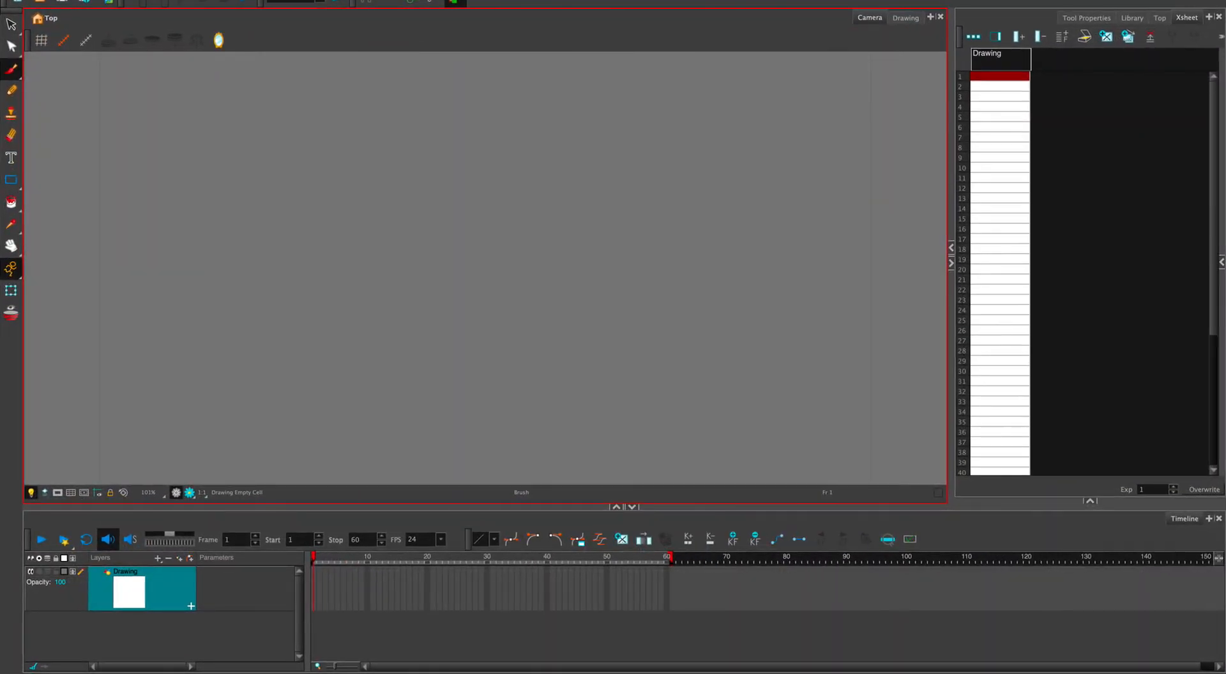
click(396, 2)
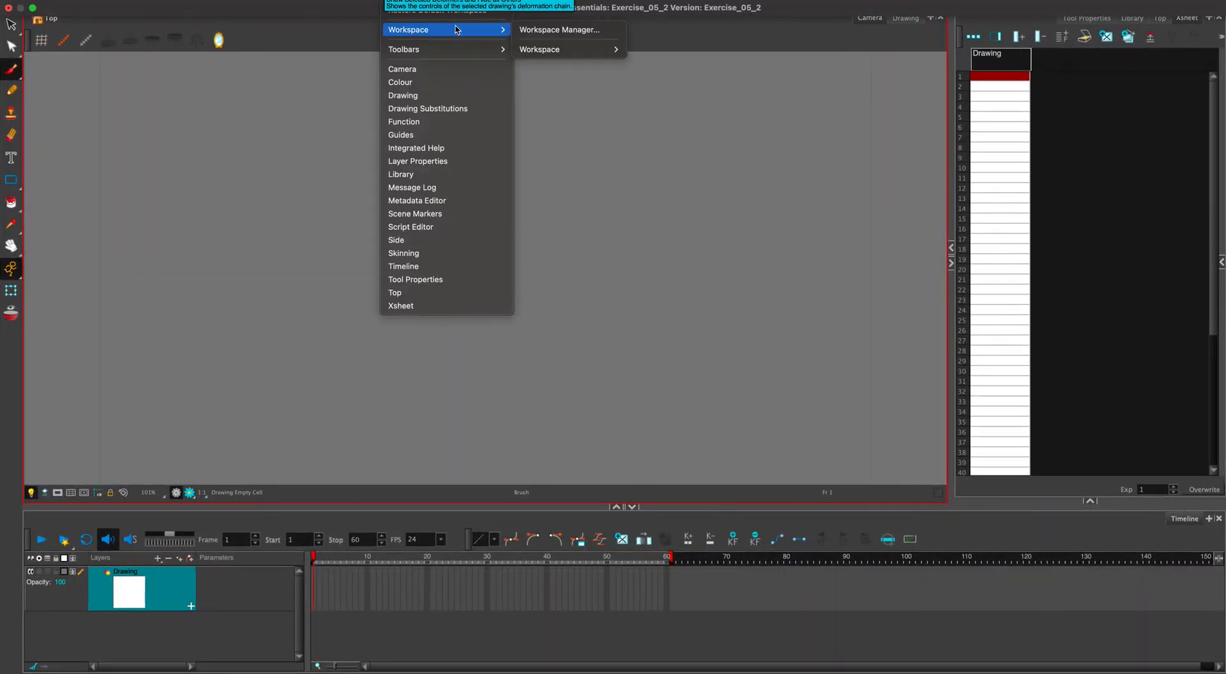
click(567, 71)
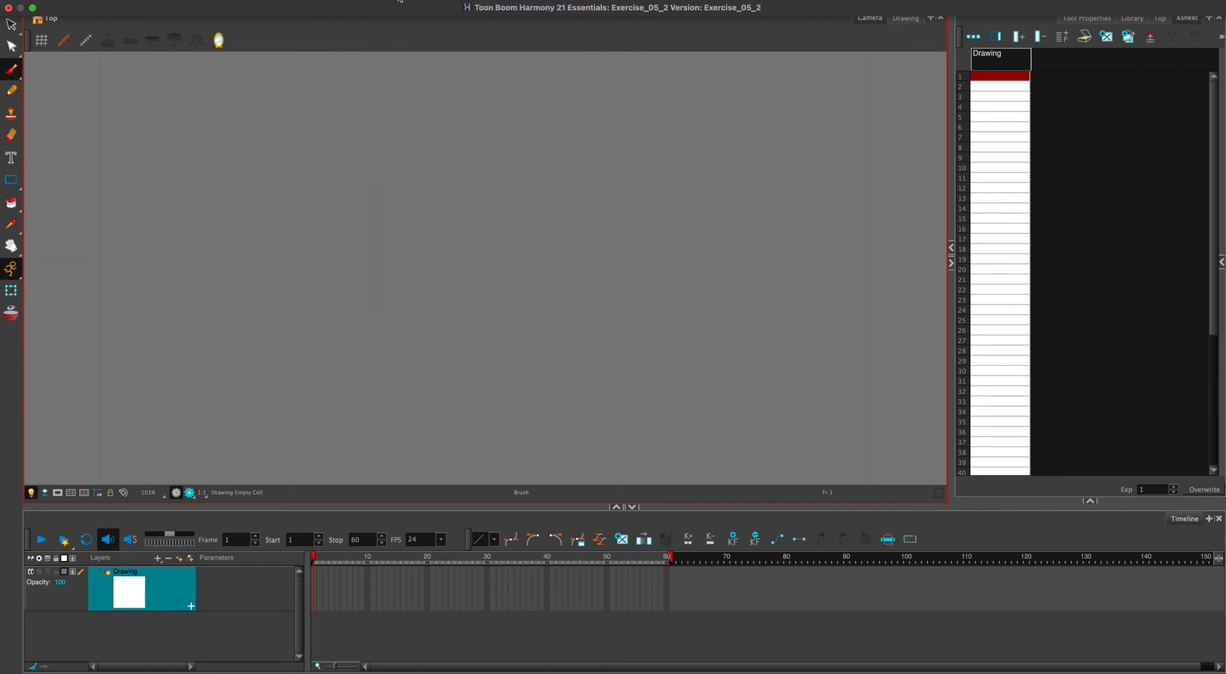
click(402, 2)
click(405, 9)
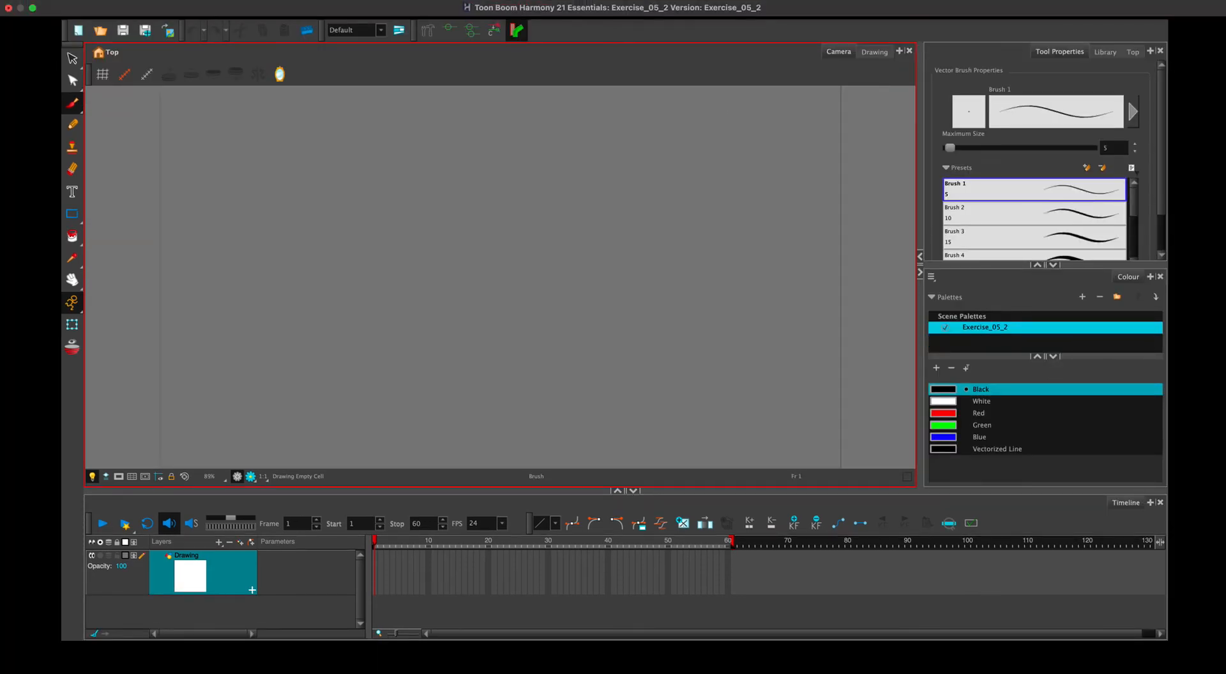
click(35, 14)
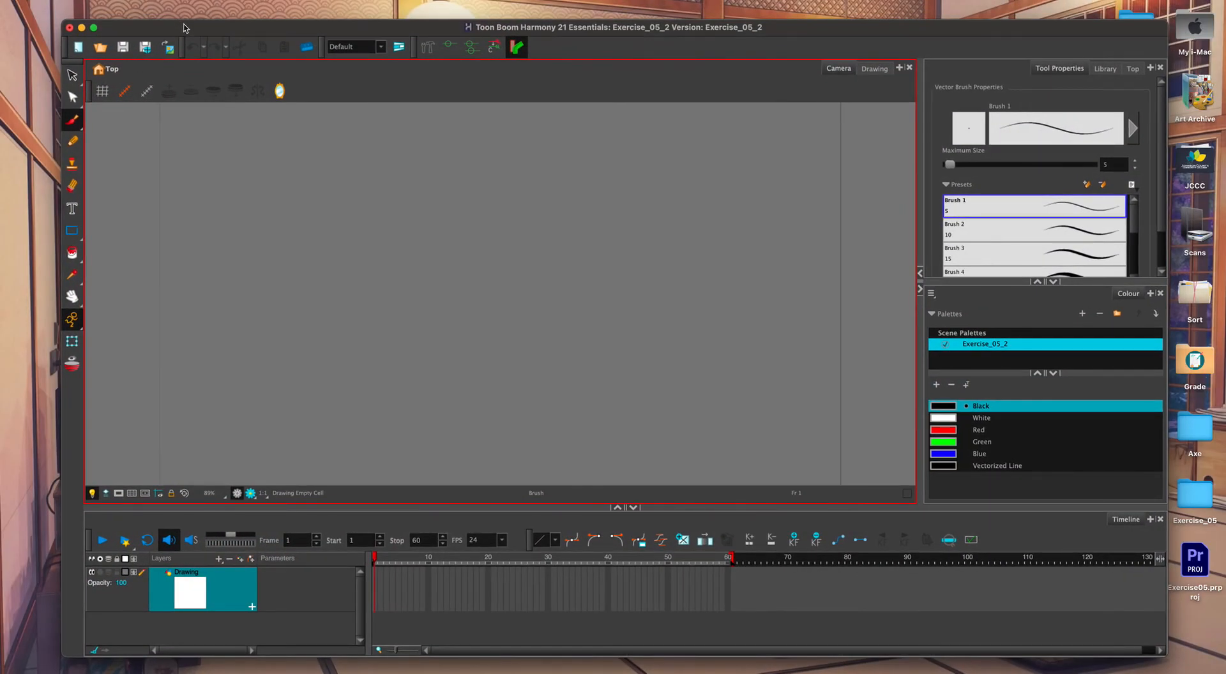
double_click(183, 26)
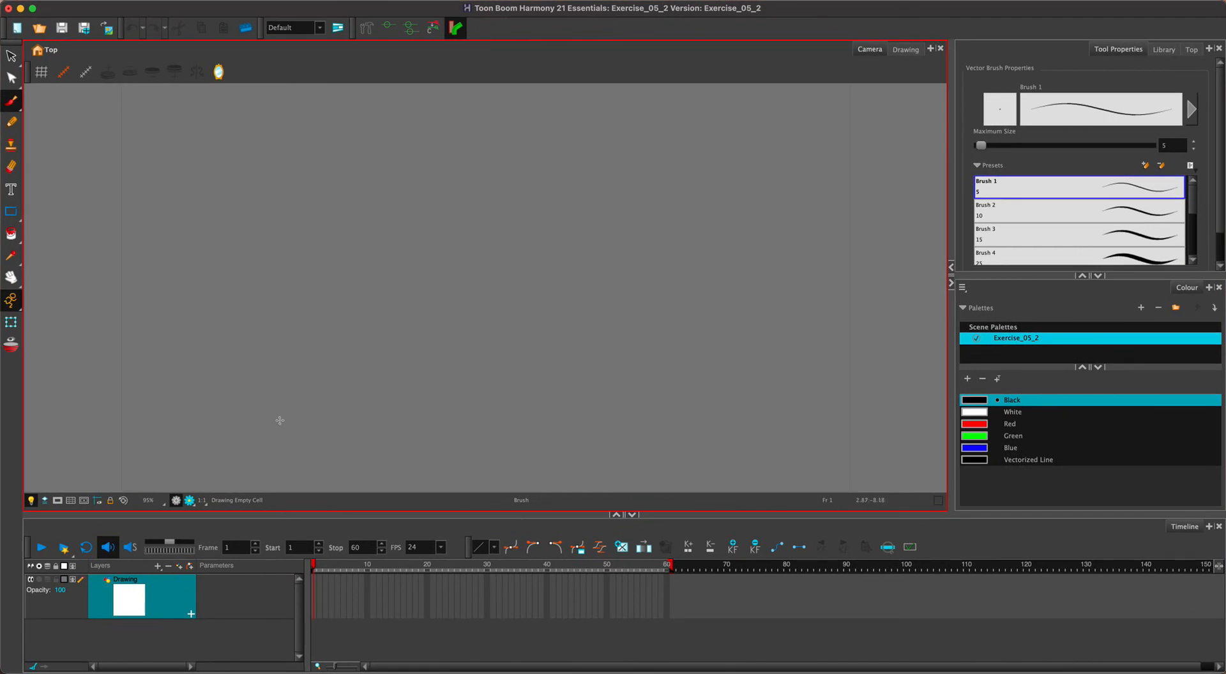
Step: Collapse the Drawing layer's thumbnail in the timeline and mask the area outside the camera frame
click(73, 582)
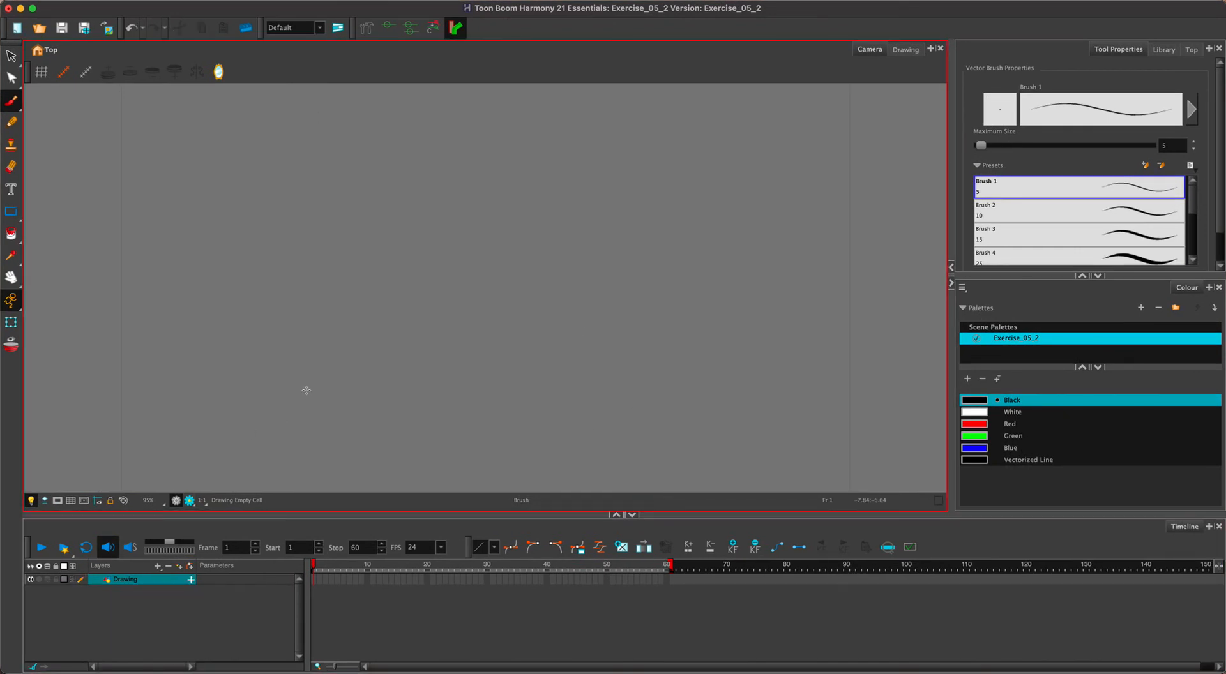
key(1)
key(space)
mouse_move(634, 315)
mouse_down()
mouse_move(665, 287)
mouse_move(637, 302)
mouse_up()
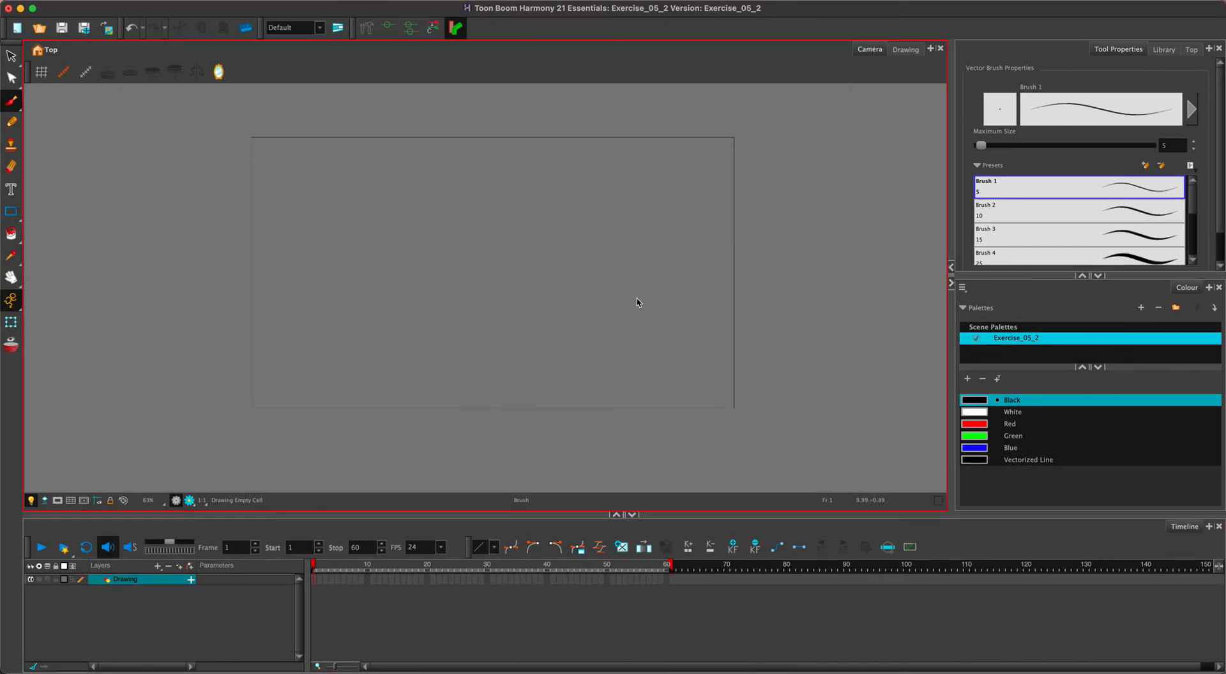
click(31, 502)
click(57, 502)
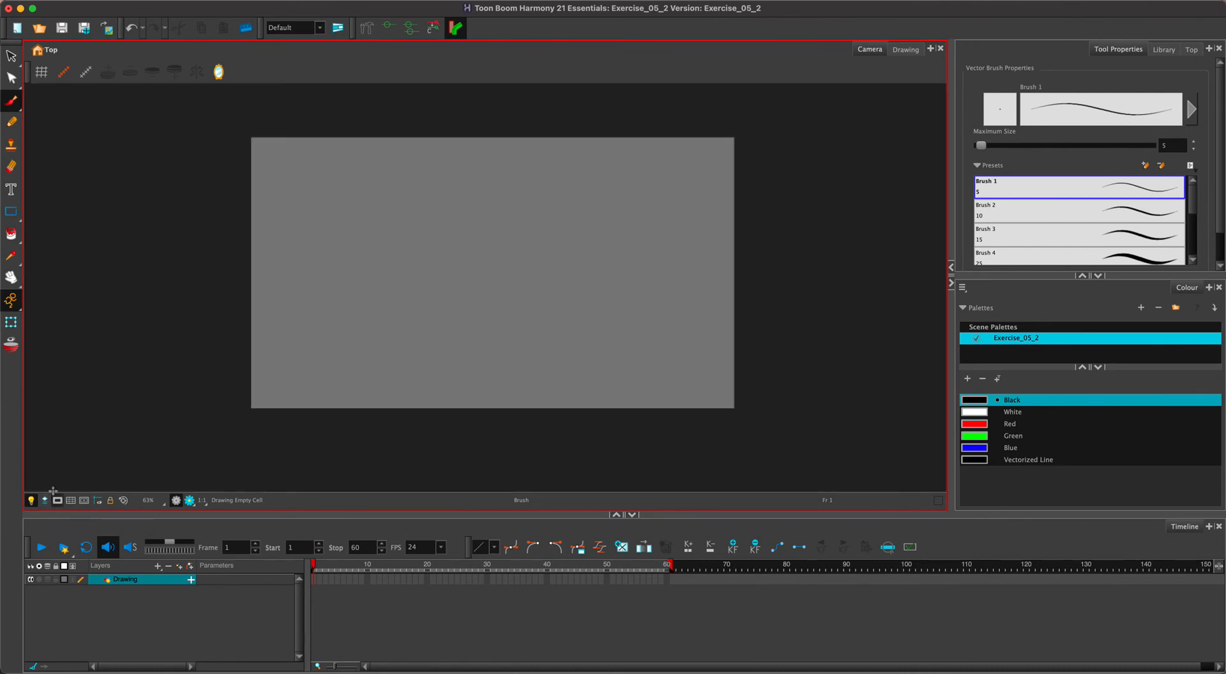
drag(440, 288, 399, 305)
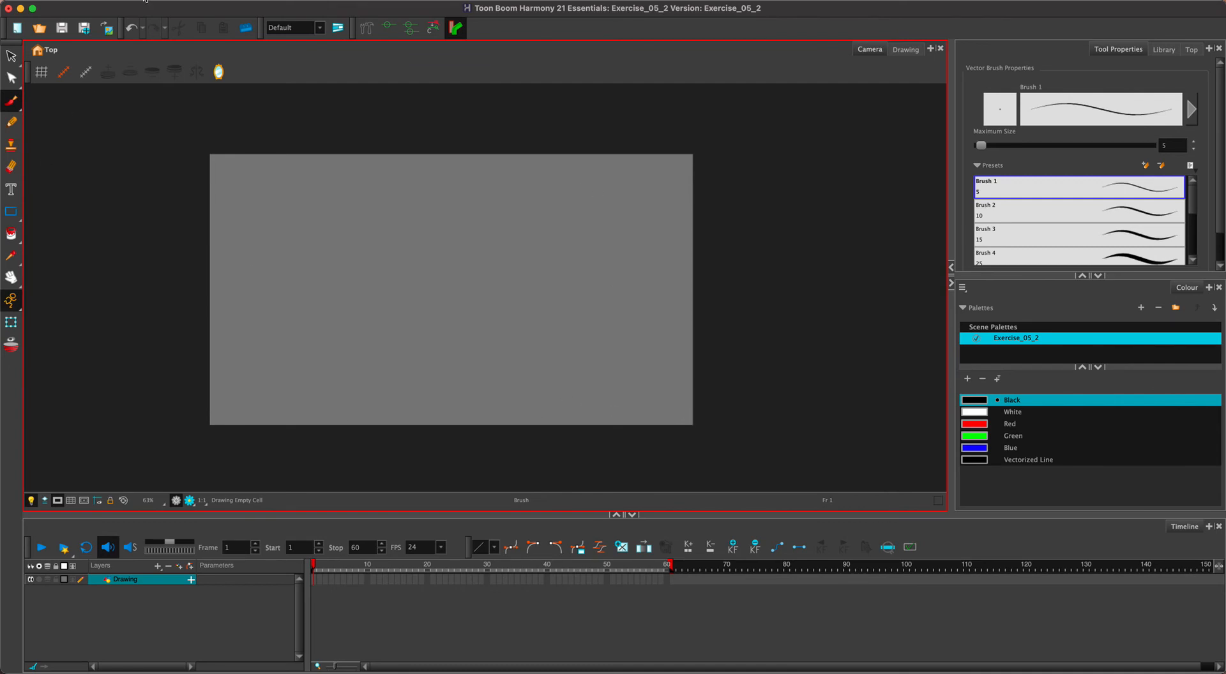
click(128, 0)
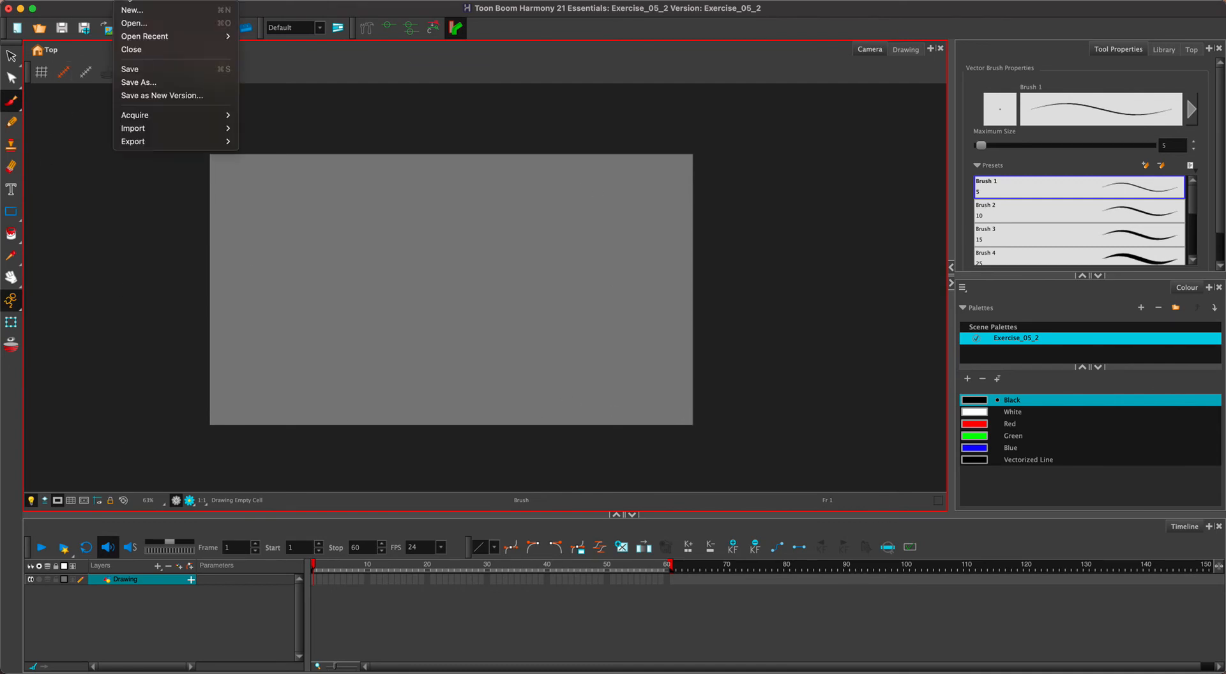
mouse_move(181, 128)
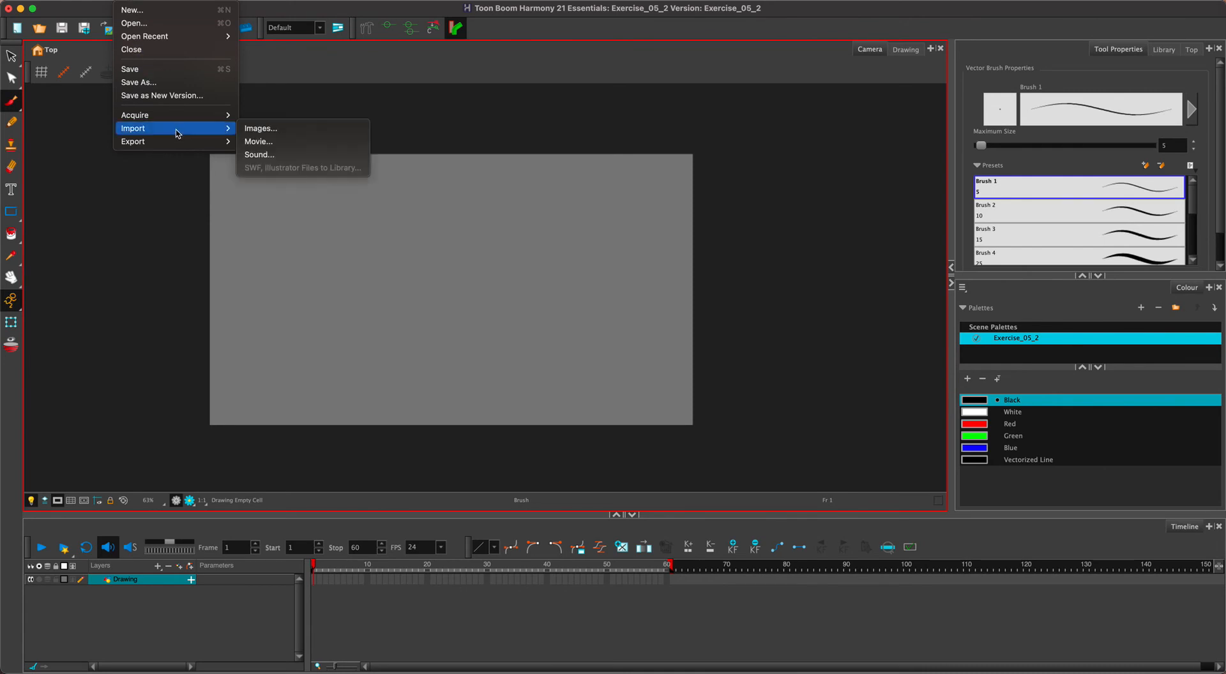
click(304, 142)
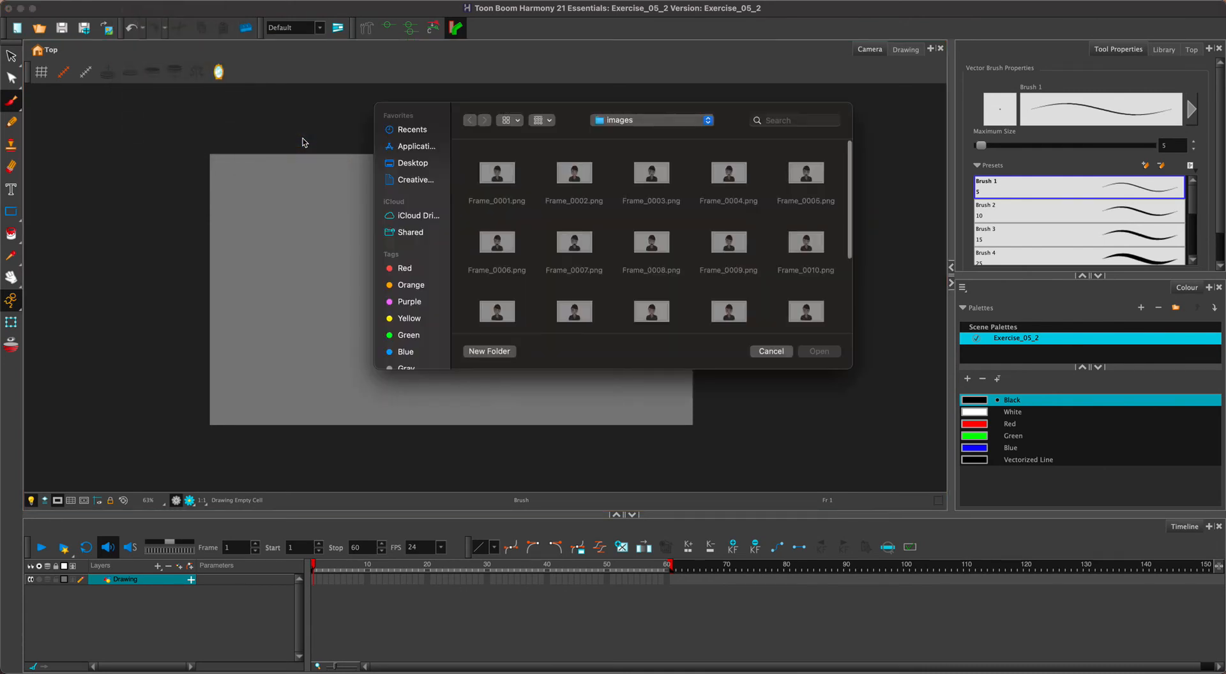
click(669, 119)
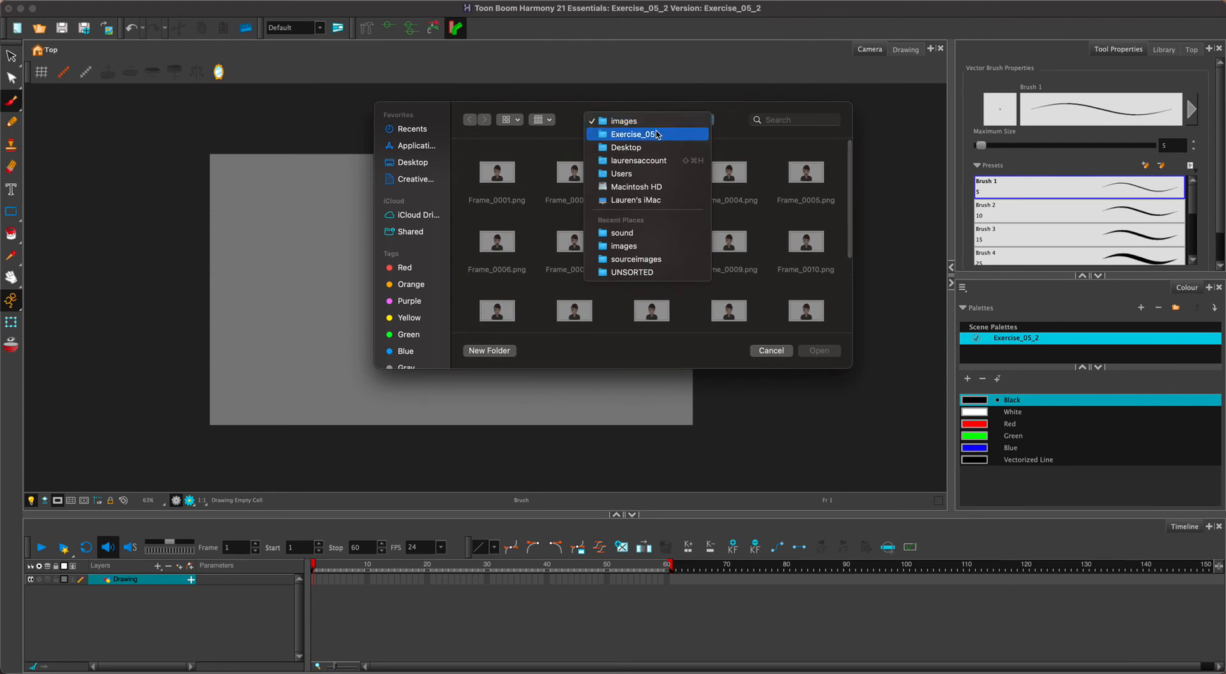
click(658, 133)
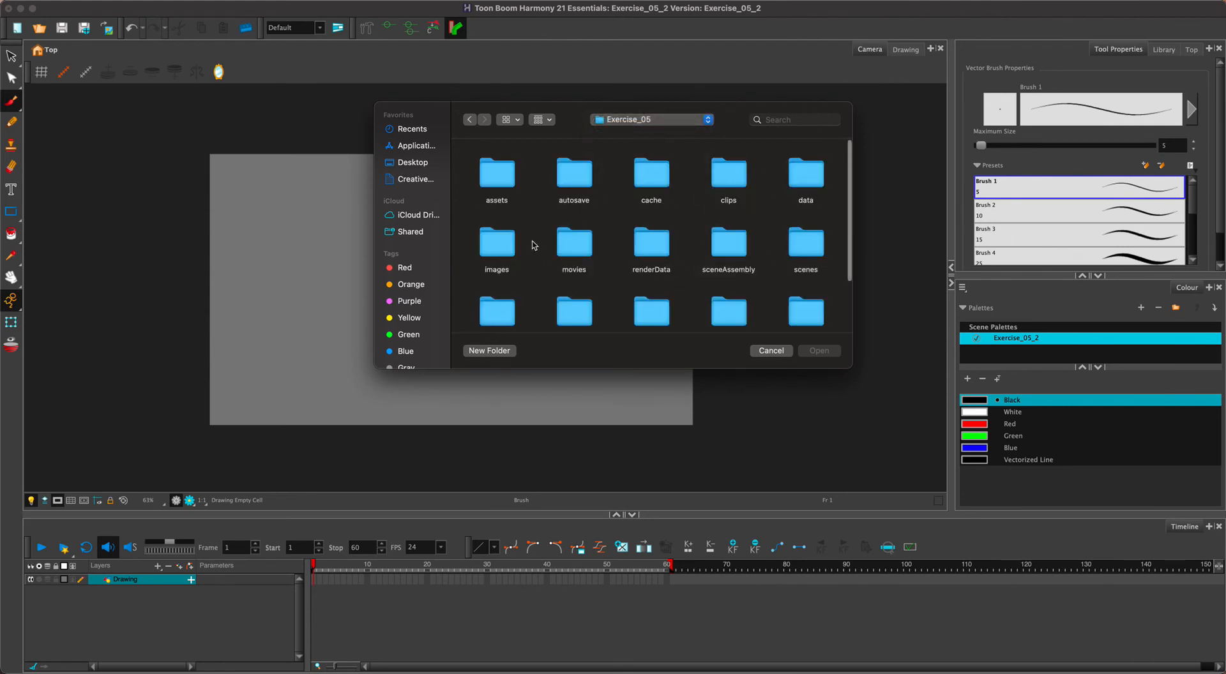
double_click(497, 243)
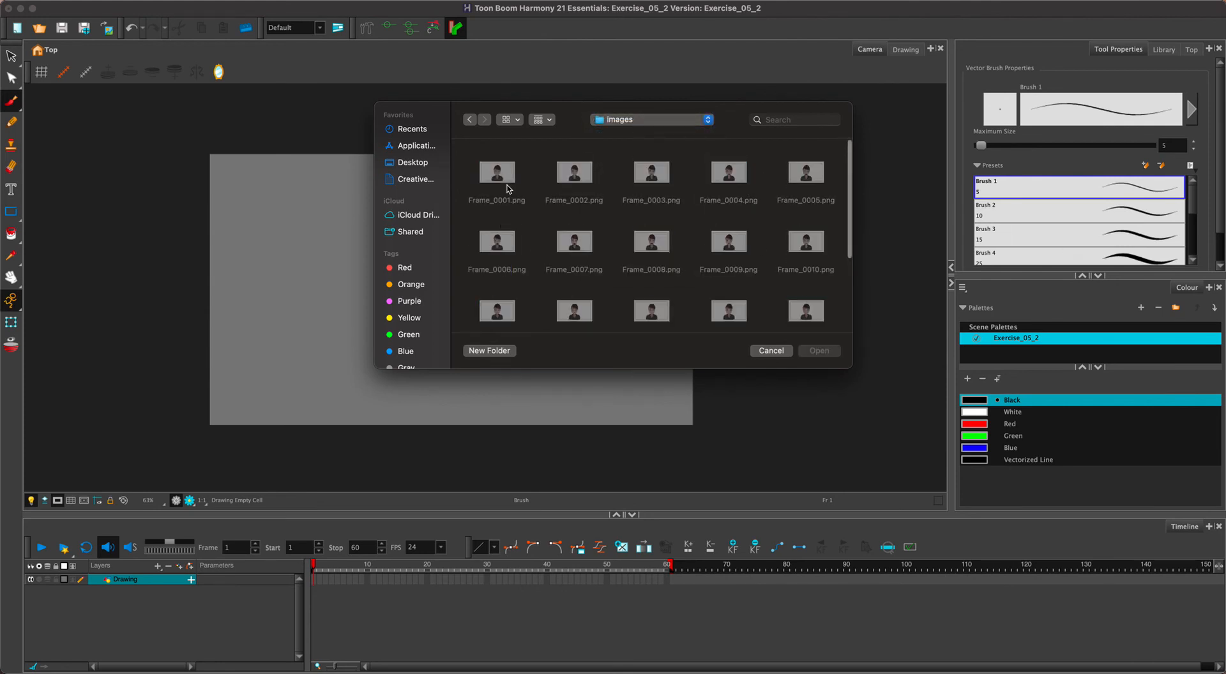
click(771, 351)
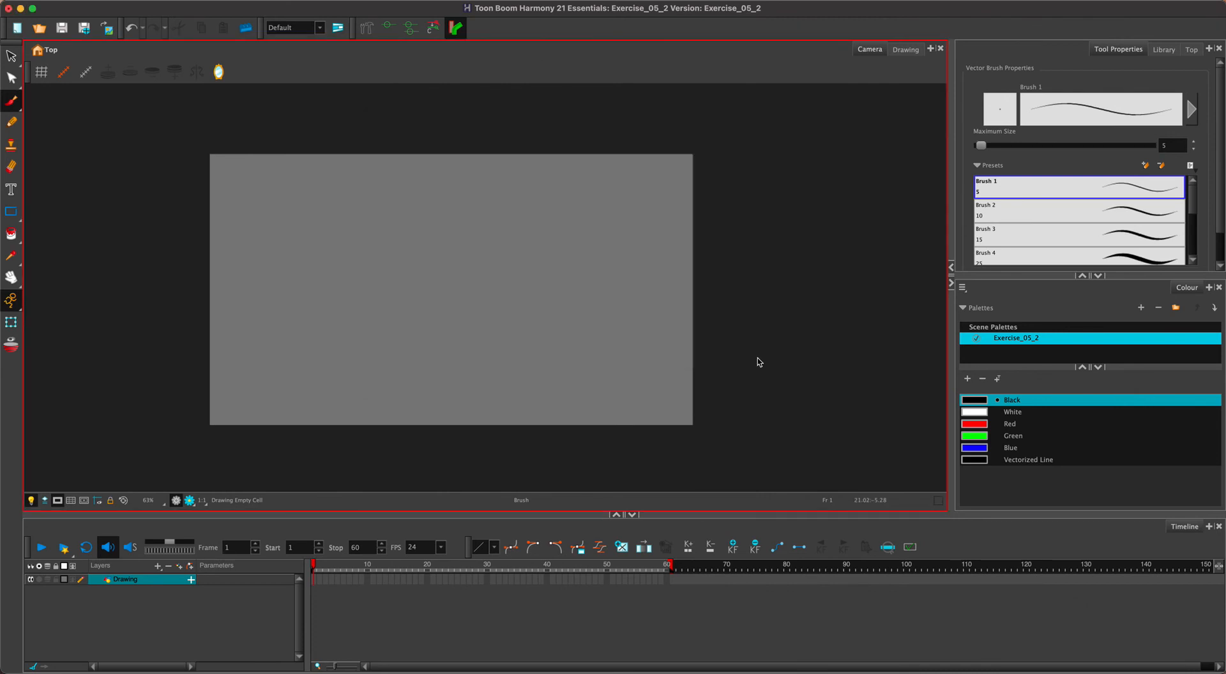
Step: Start an image import and choose the PNG sequence Frame_0001 to Frame_0024 from the images folder
click(125, 6)
mouse_move(156, 123)
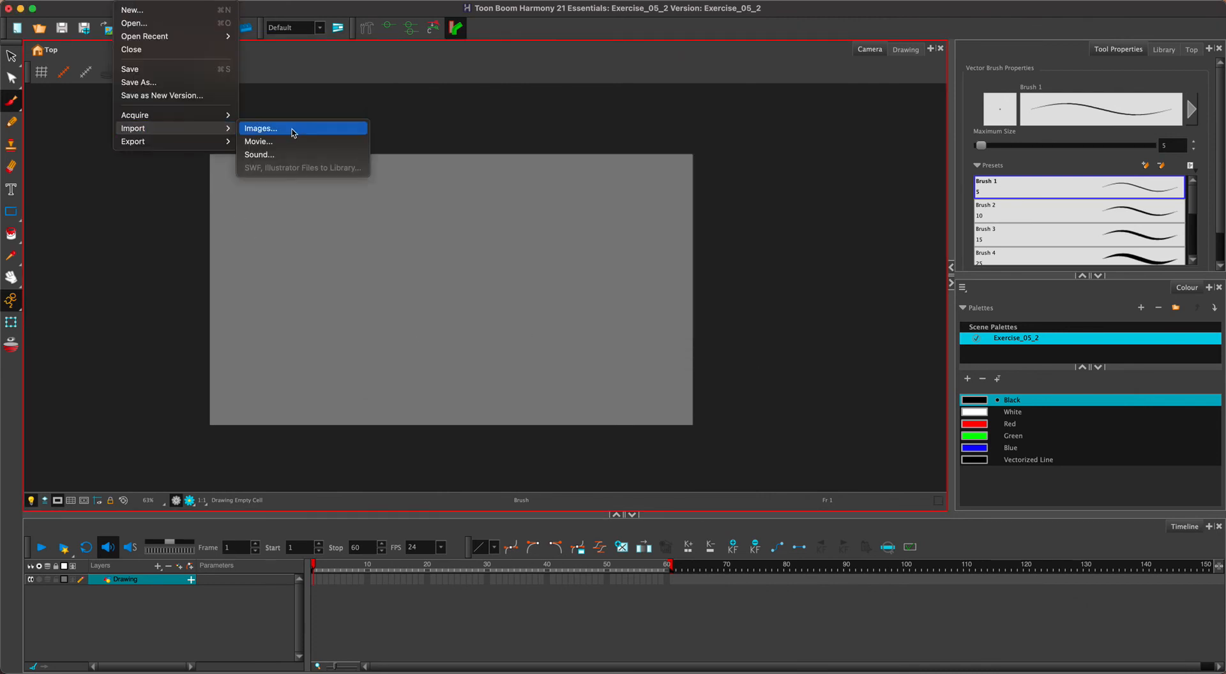
click(262, 124)
drag(634, 191, 564, 176)
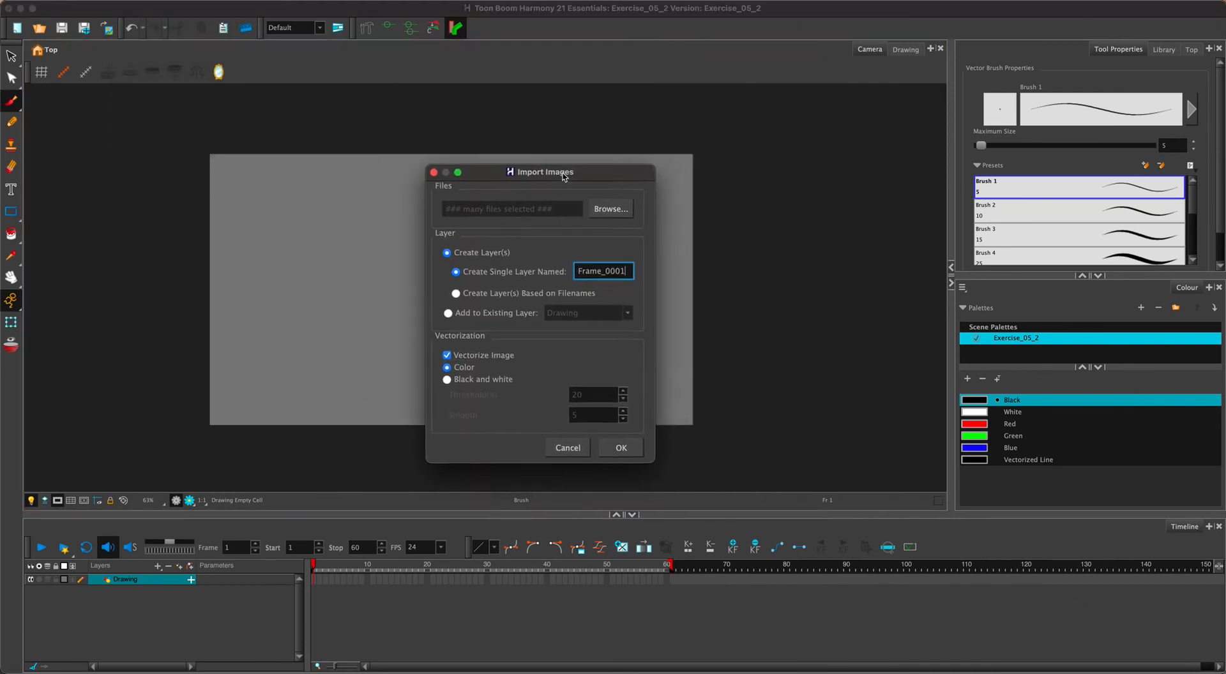
click(604, 209)
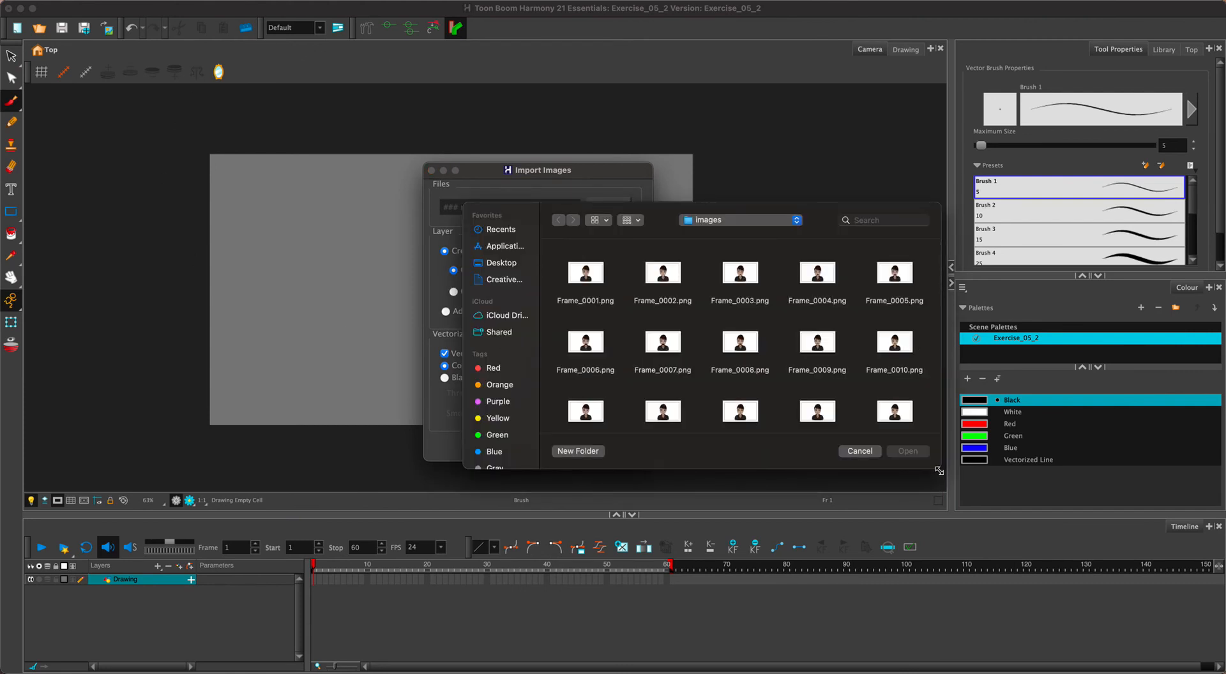
drag(941, 468, 1072, 615)
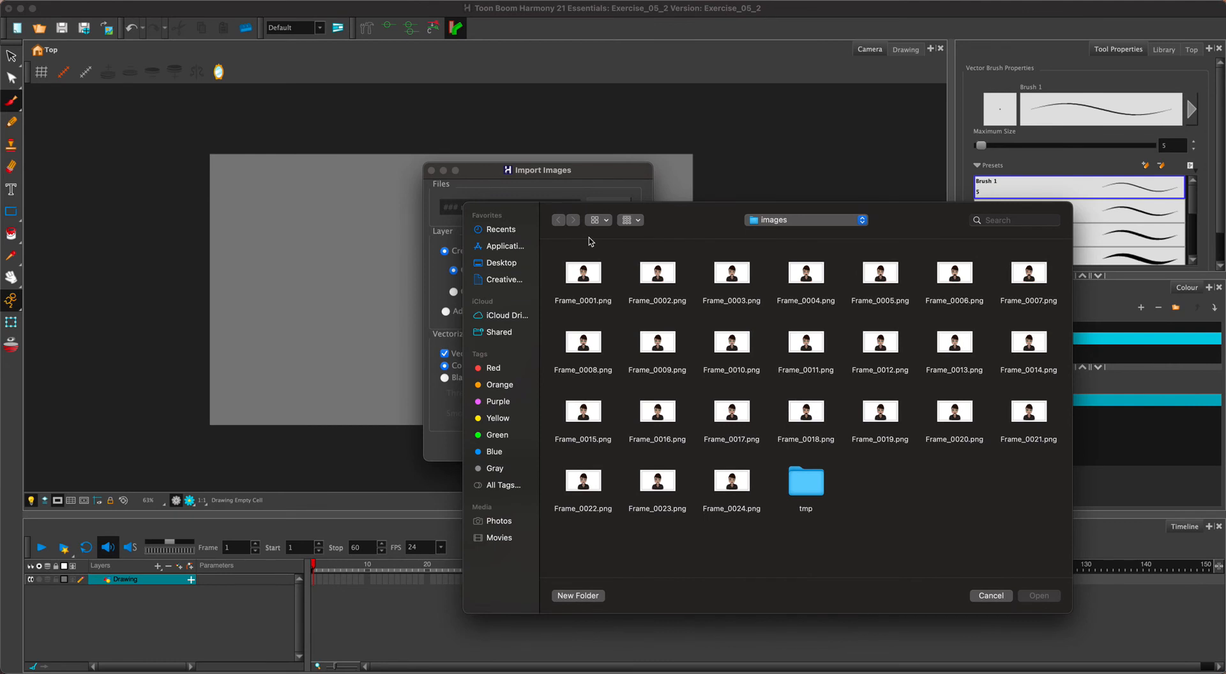
click(590, 275)
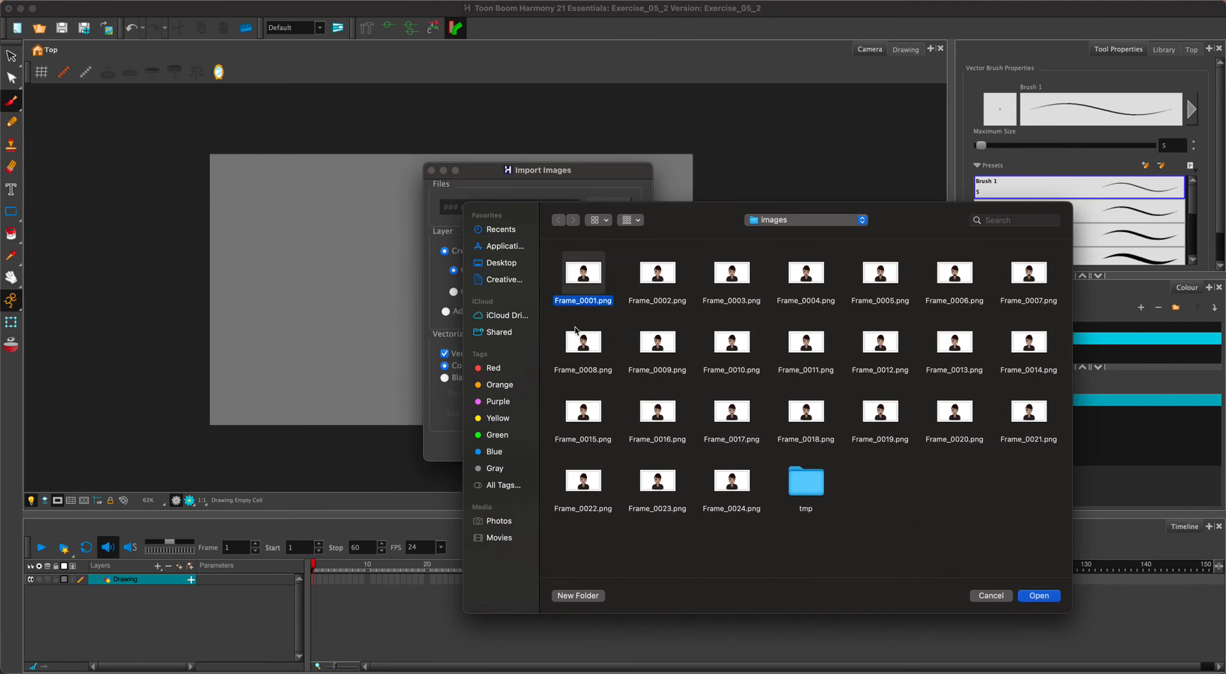
drag(548, 267, 1057, 443)
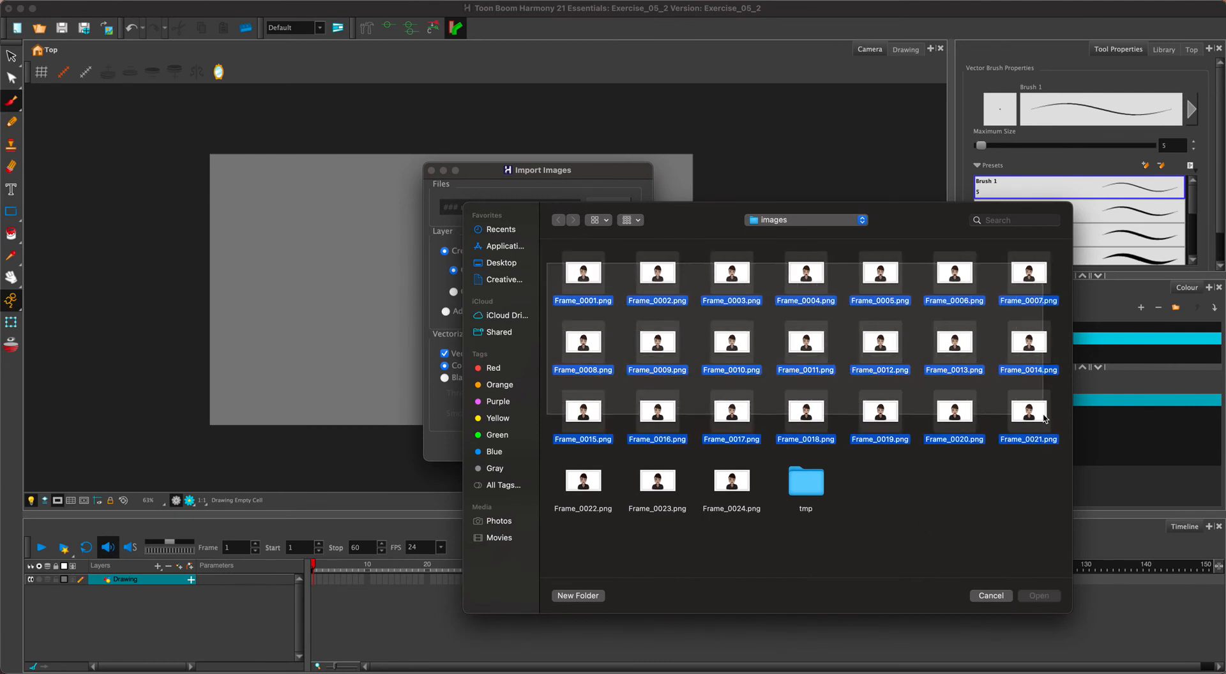
shift+drag(732, 534, 555, 466)
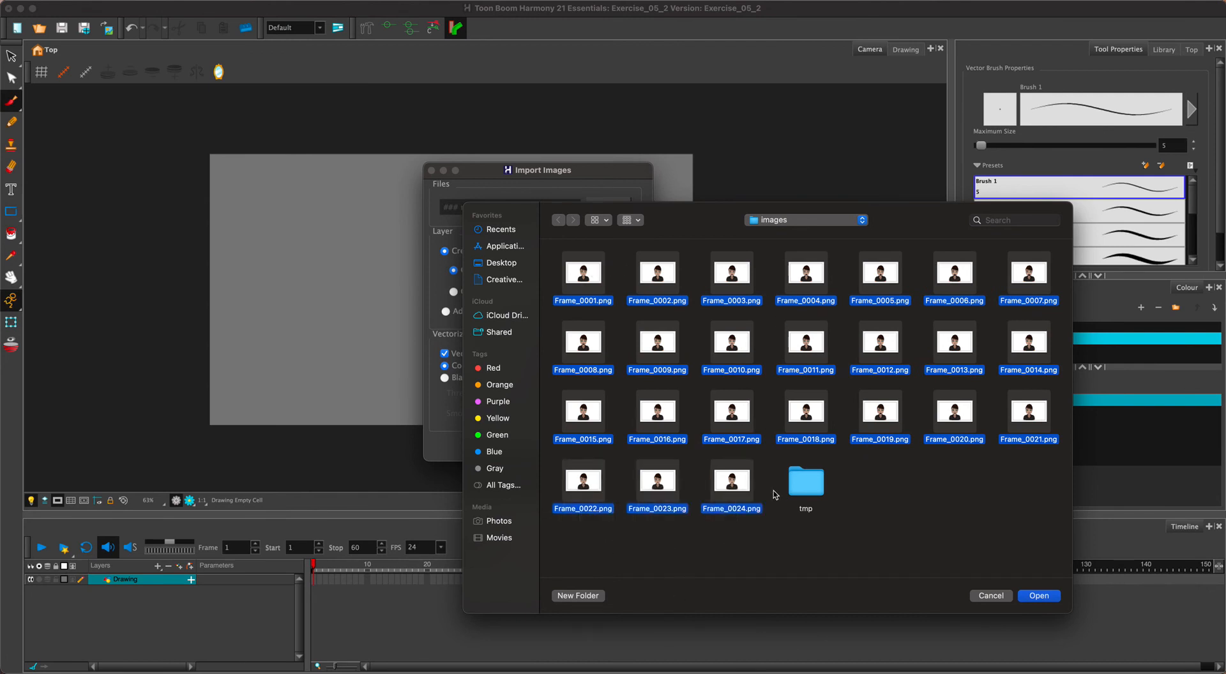
click(1047, 597)
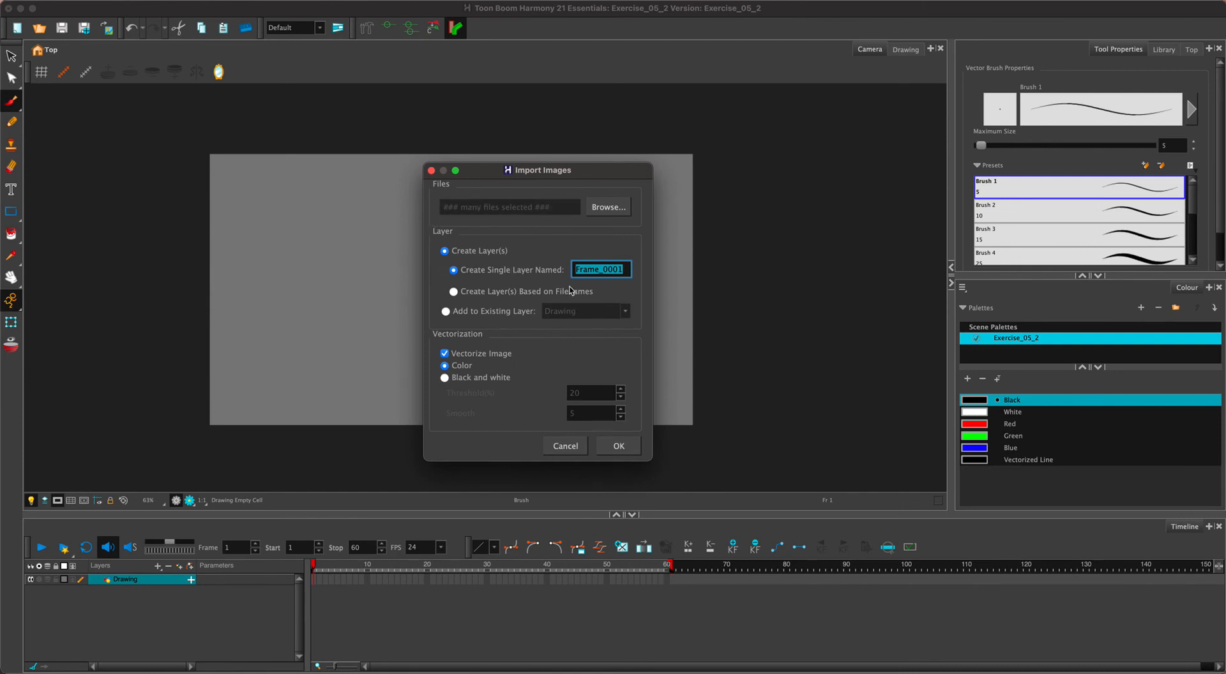
Step: Import the frames as vectorized colour images into a single layer named Animation, and collapse that layer's thumbnail
double_click(626, 270)
text(Animation)
drag(507, 180, 795, 168)
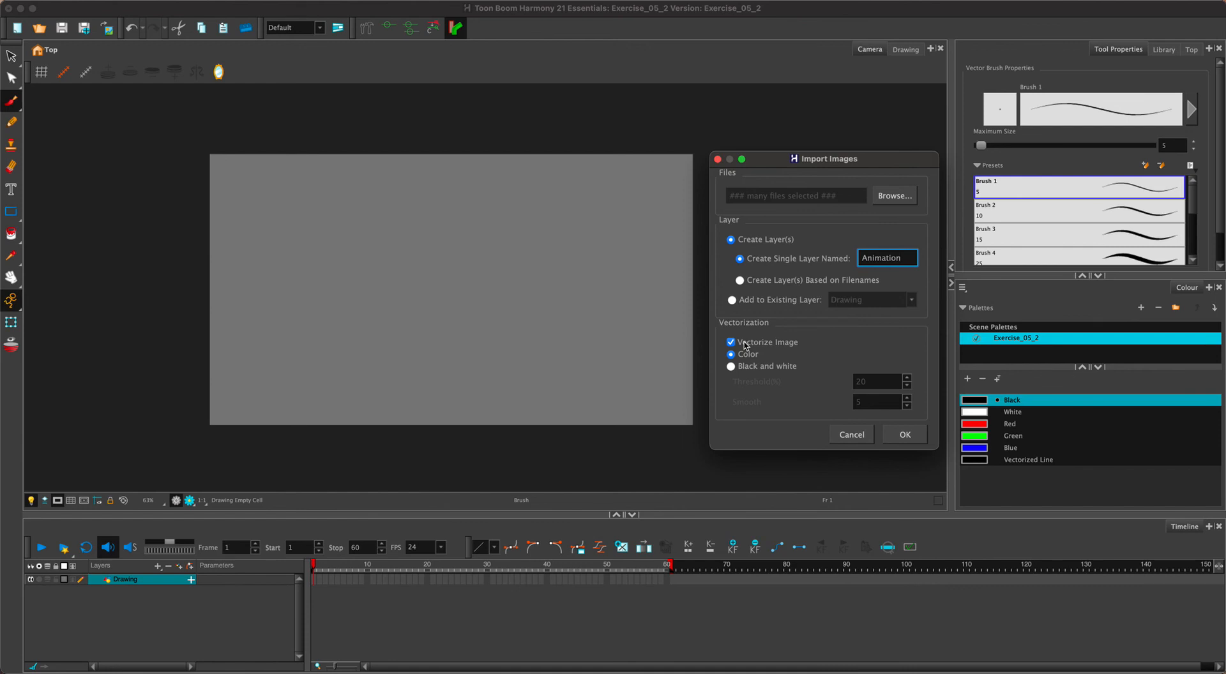
click(904, 439)
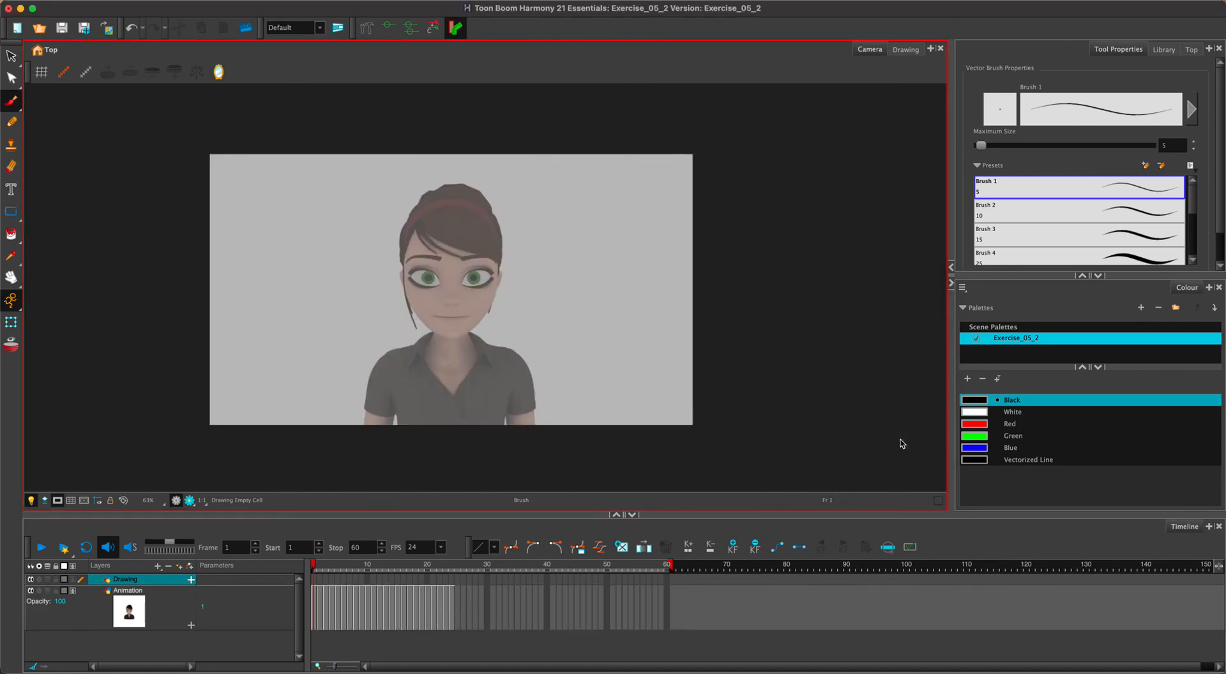
click(187, 583)
click(71, 592)
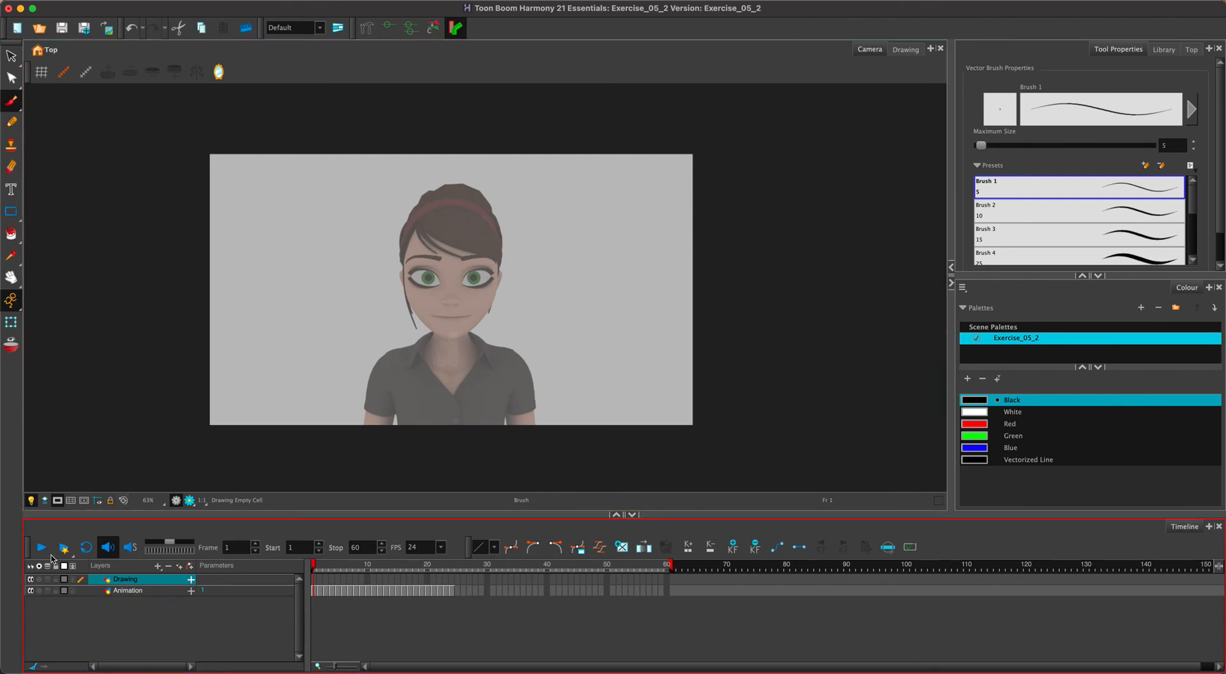
Step: Compare the camera view with the Animation and Drawing layers selected, then delete the empty Drawing layer
click(29, 506)
click(136, 600)
click(31, 502)
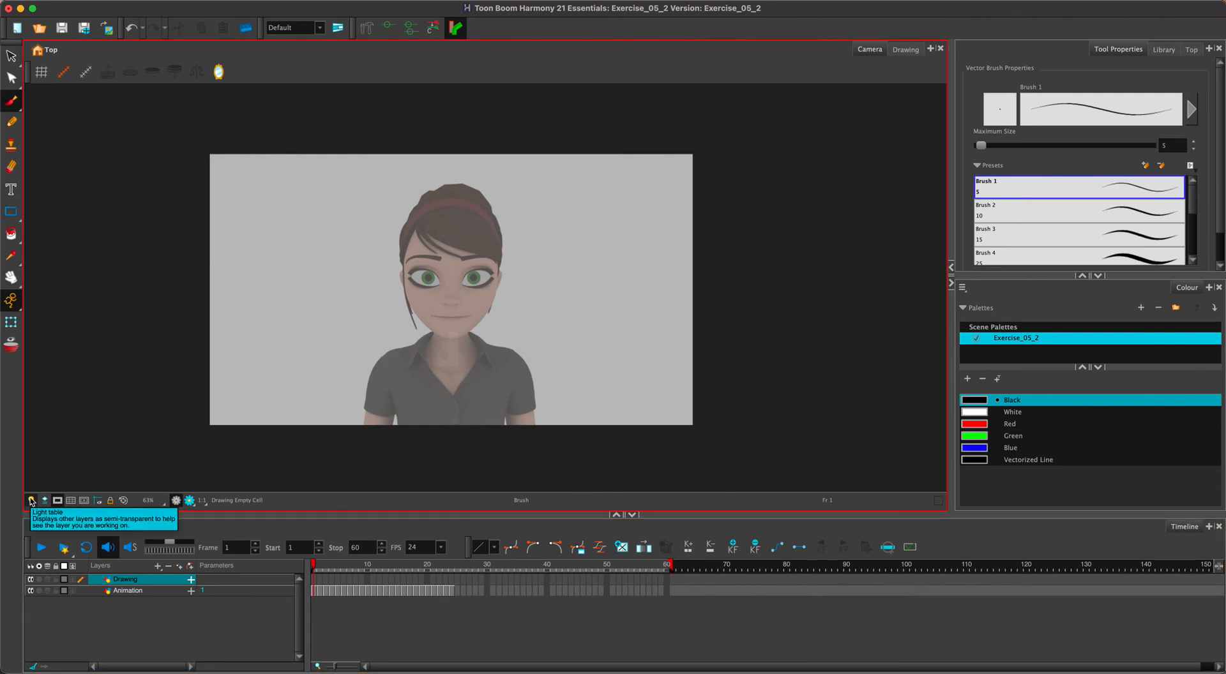
click(136, 591)
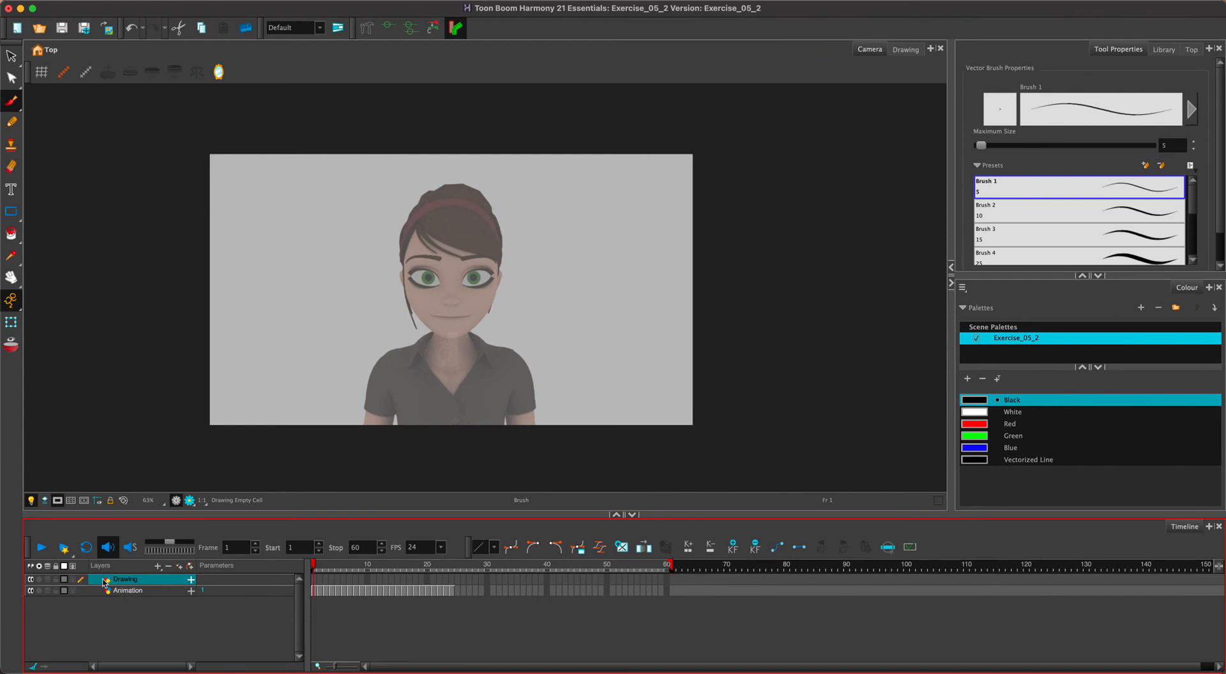
click(120, 593)
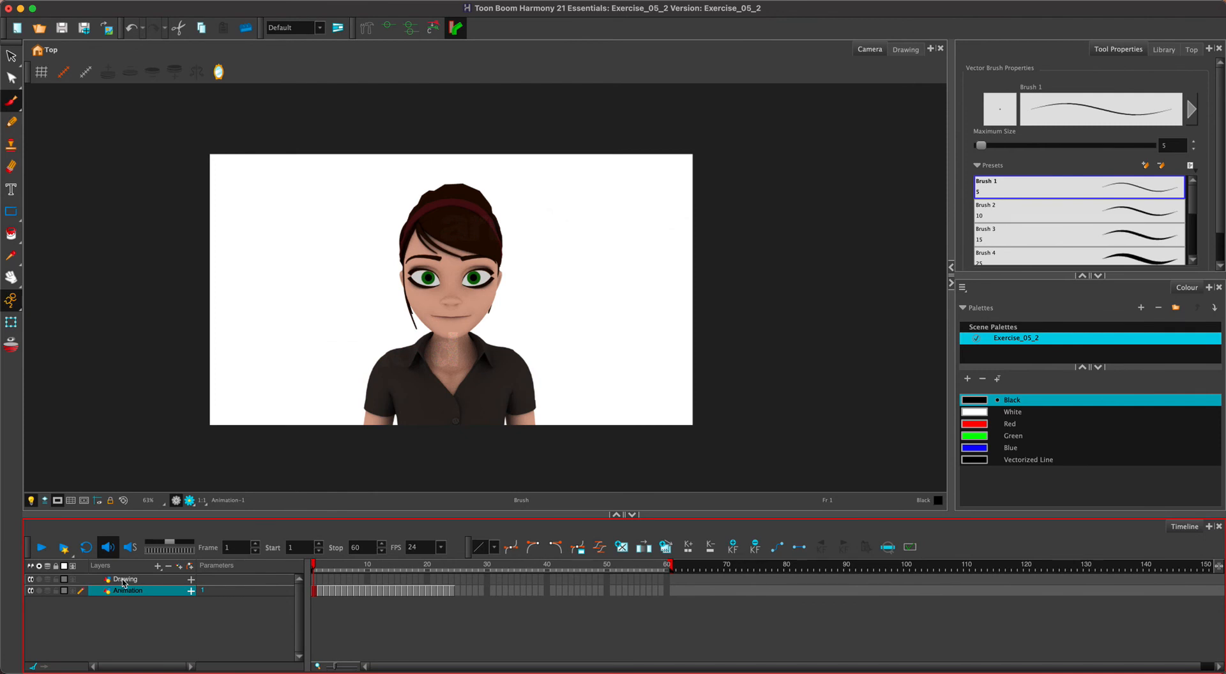
click(123, 581)
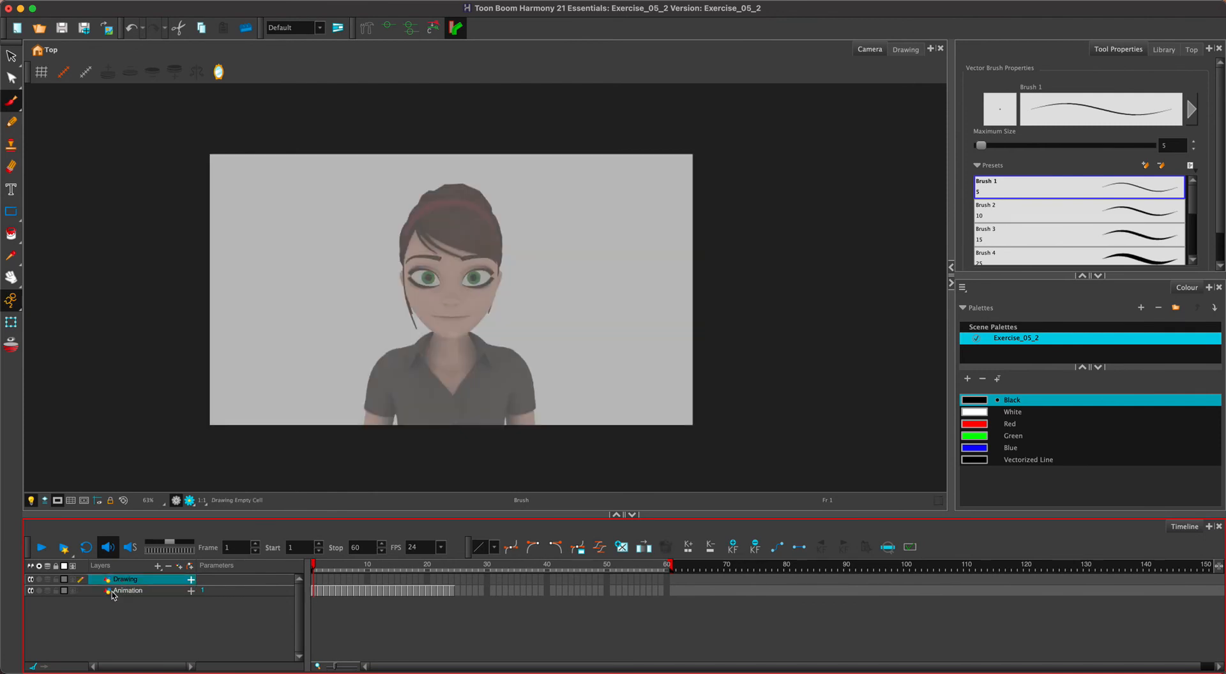
click(169, 567)
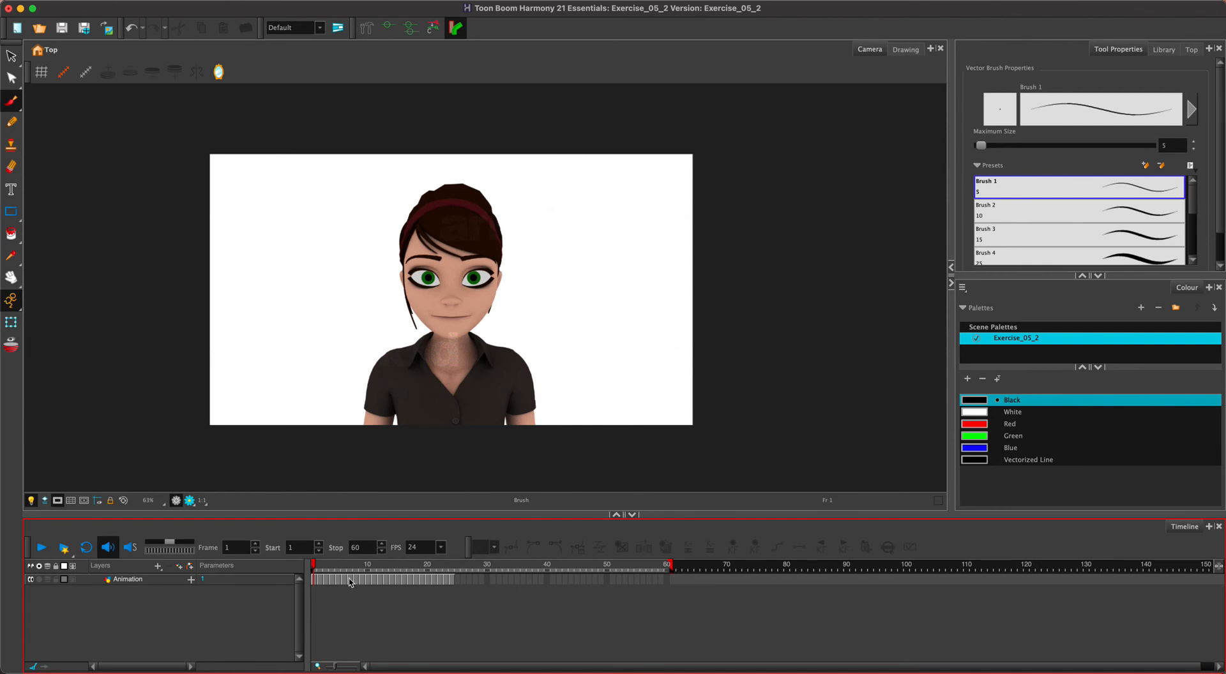
Step: Shorten the scene to end at frame 24, the last animation frame, and play it back
click(42, 548)
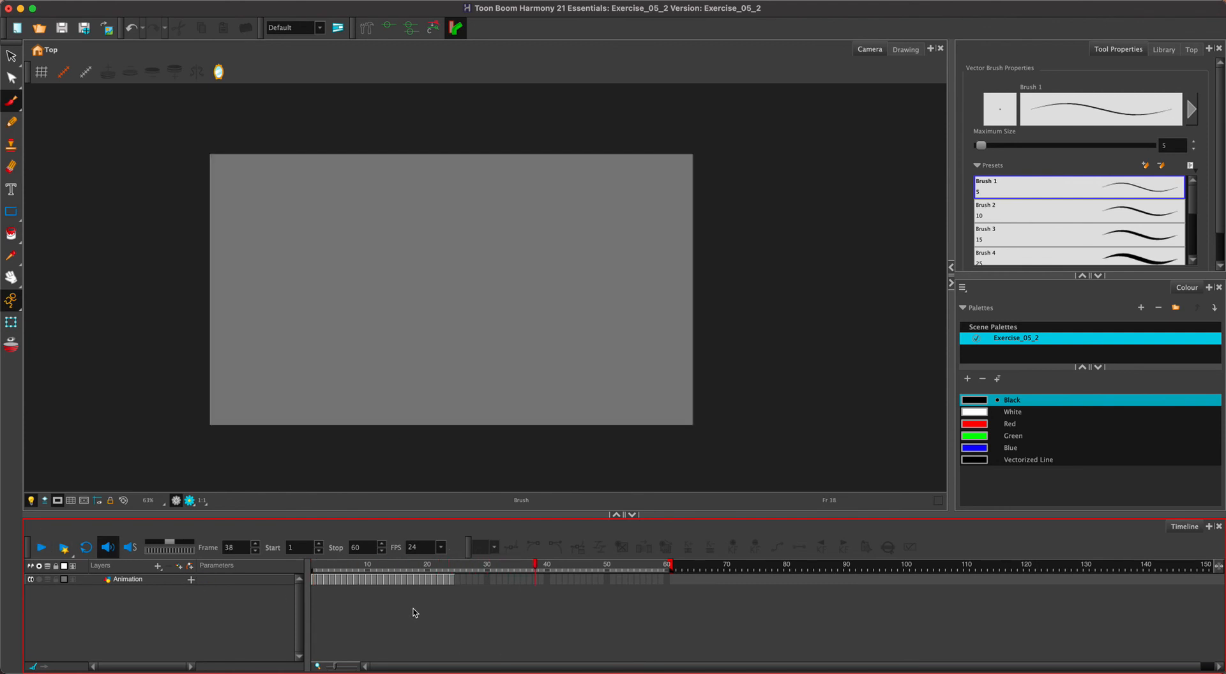
click(451, 580)
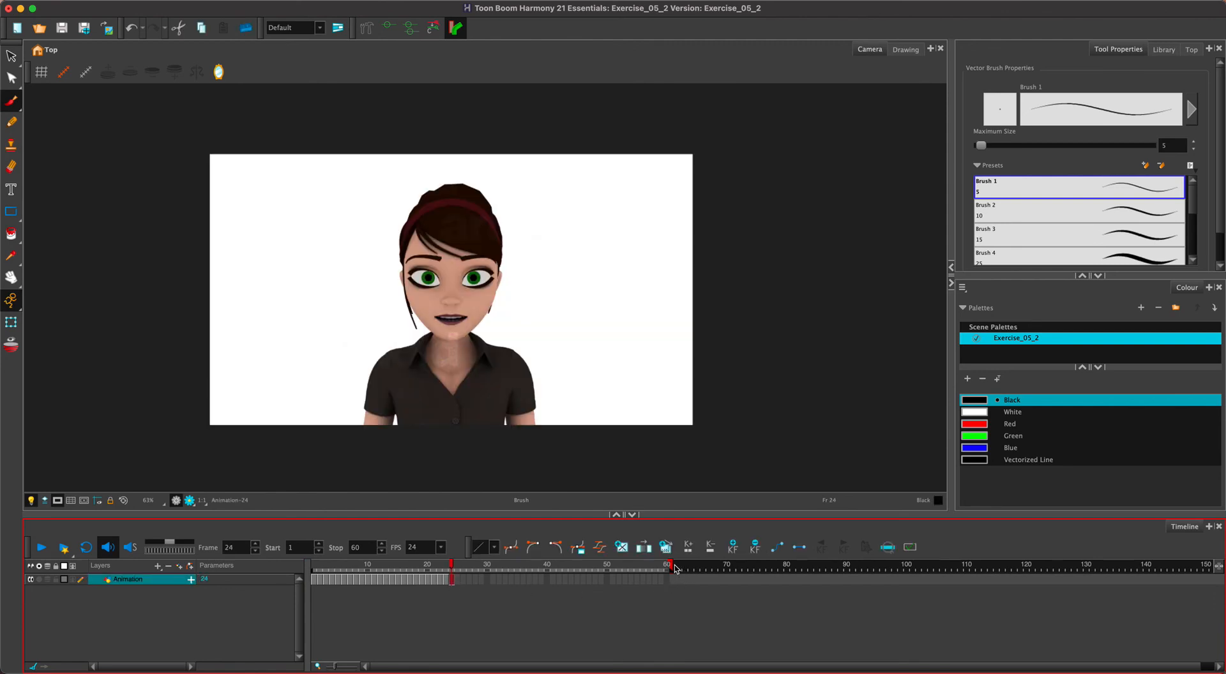
mouse_move(670, 567)
mouse_down()
mouse_move(703, 562)
mouse_move(665, 568)
mouse_up()
drag(665, 566, 459, 593)
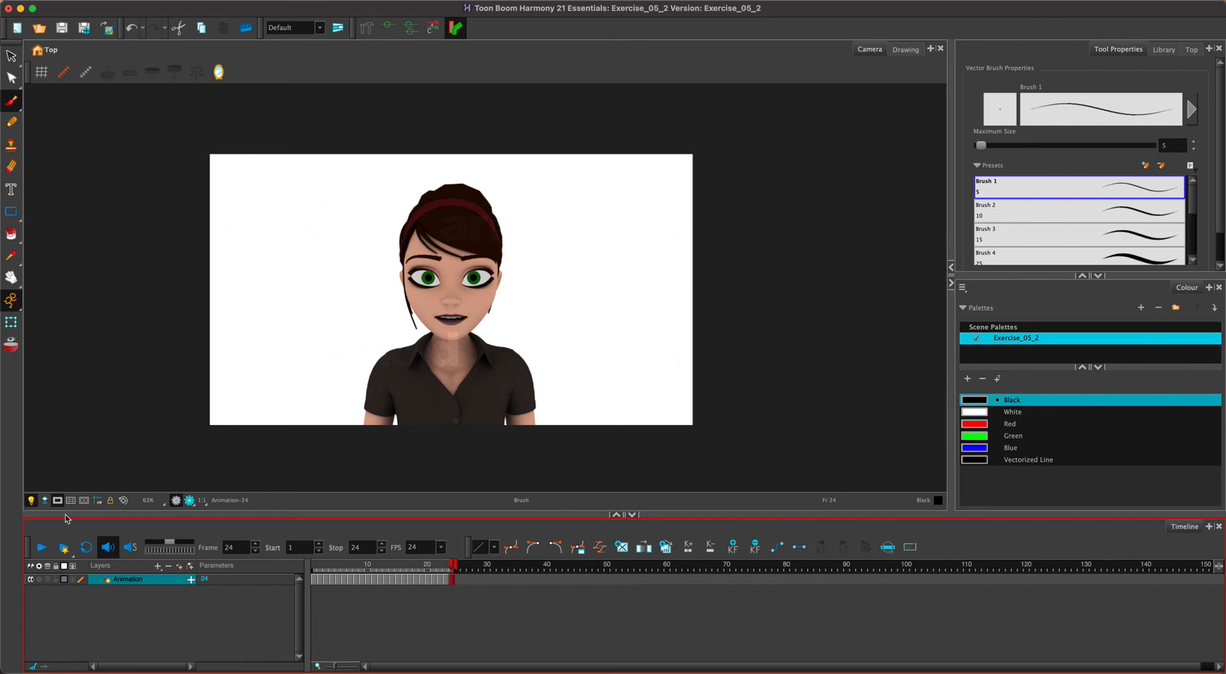
click(41, 547)
click(365, 89)
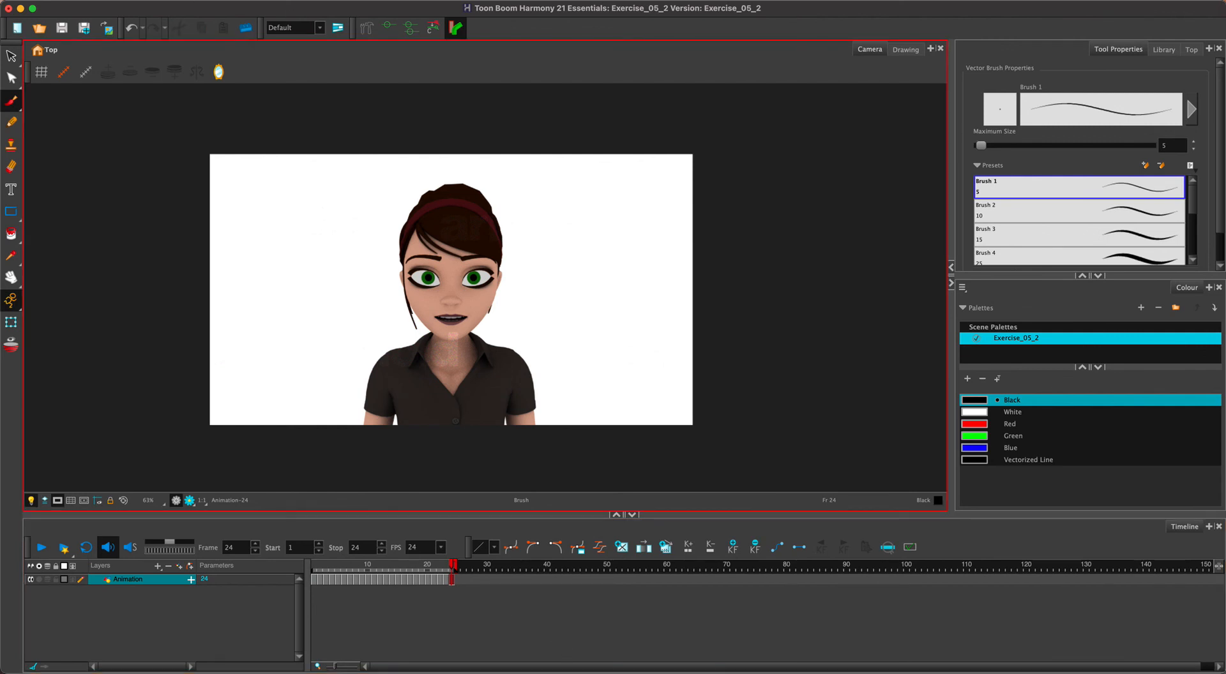
Step: Import alicemadpeople.wav from the Exercise_05 project's sound folder and collapse its sound layer in the timeline
click(131, 0)
mouse_move(159, 134)
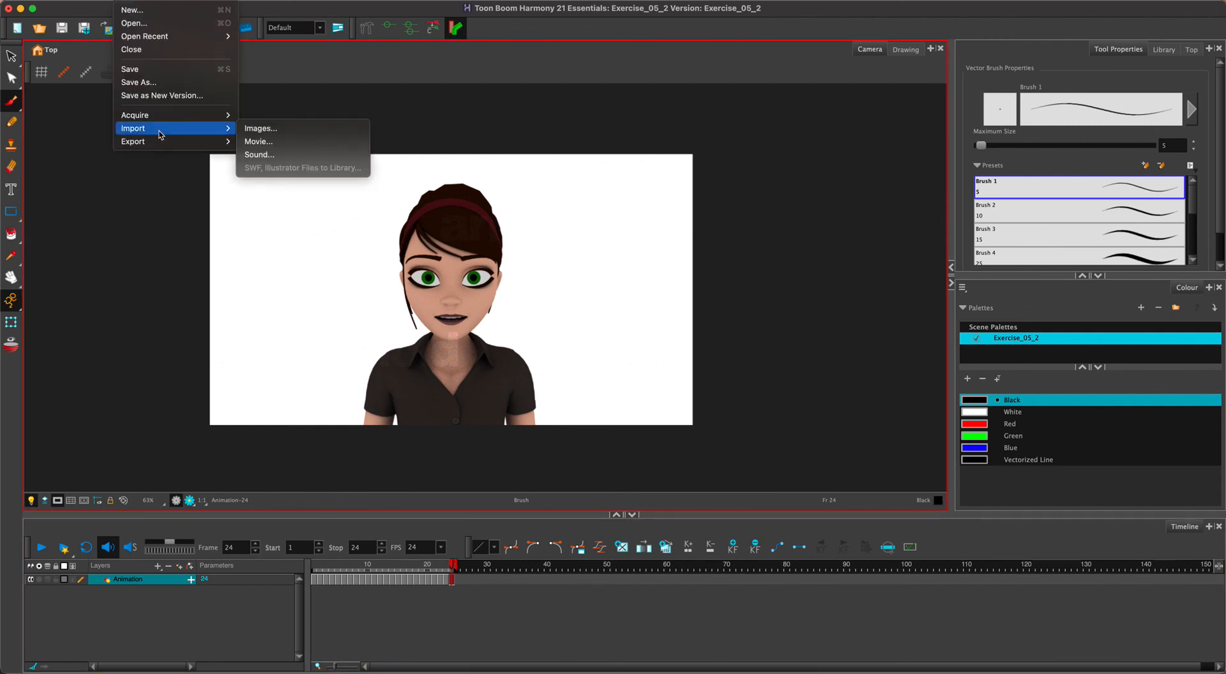
click(287, 158)
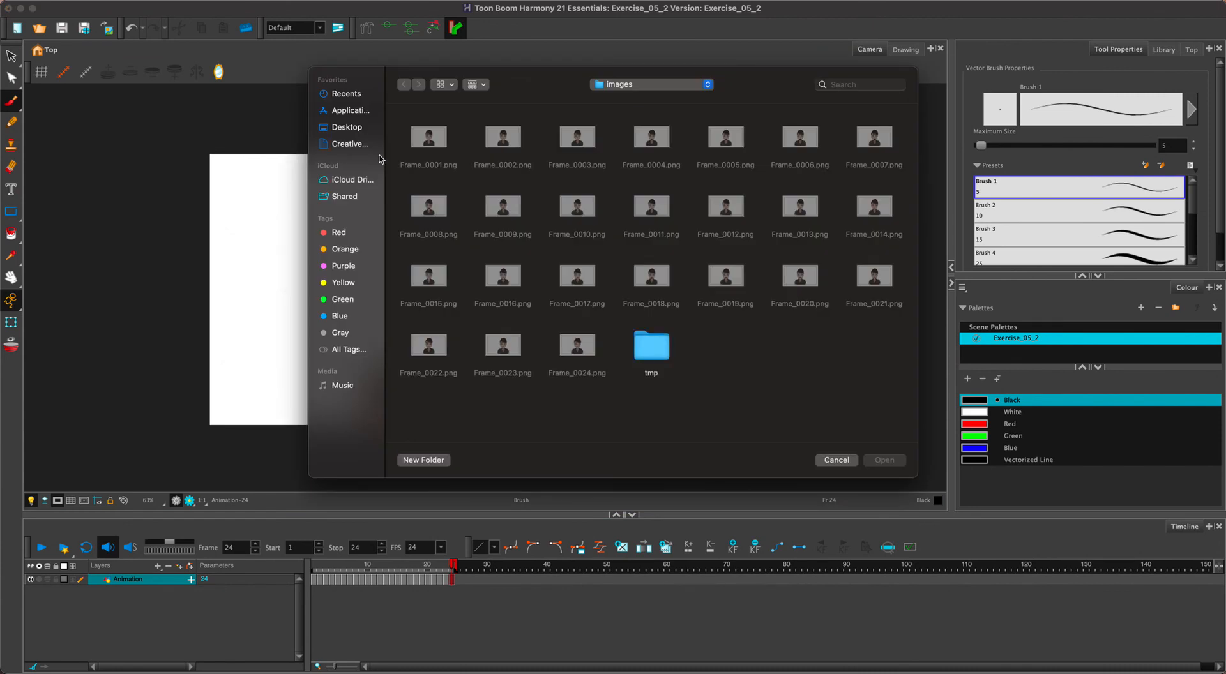
click(629, 86)
click(629, 99)
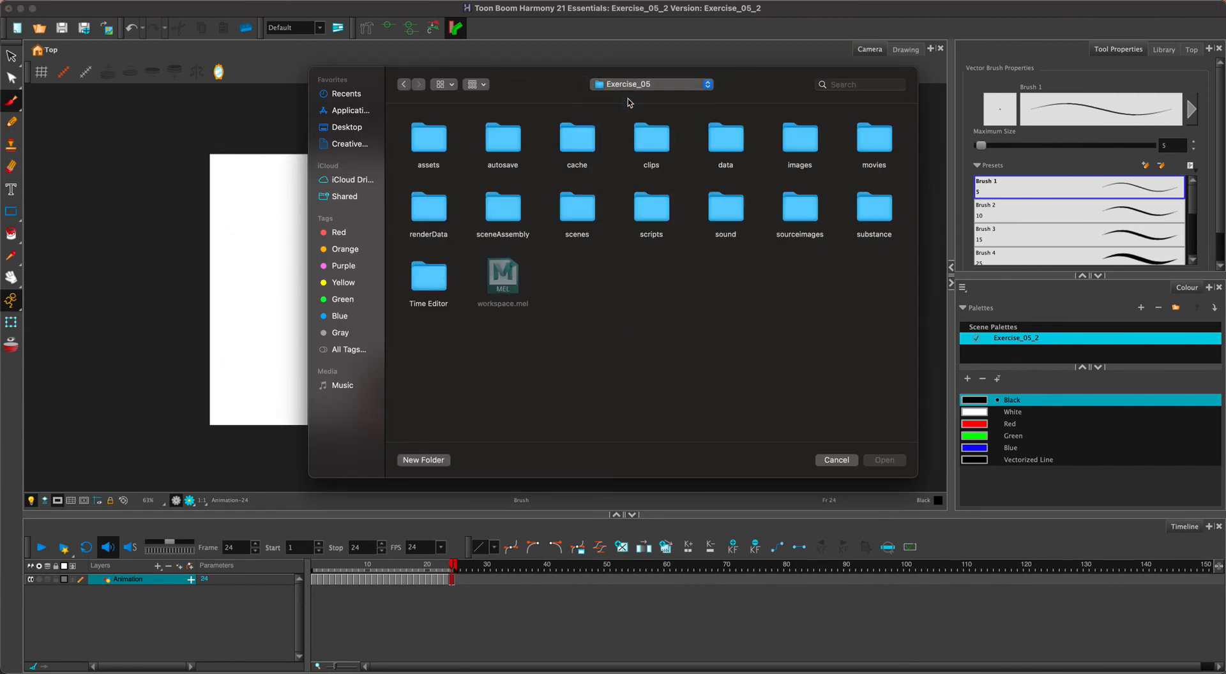
double_click(734, 218)
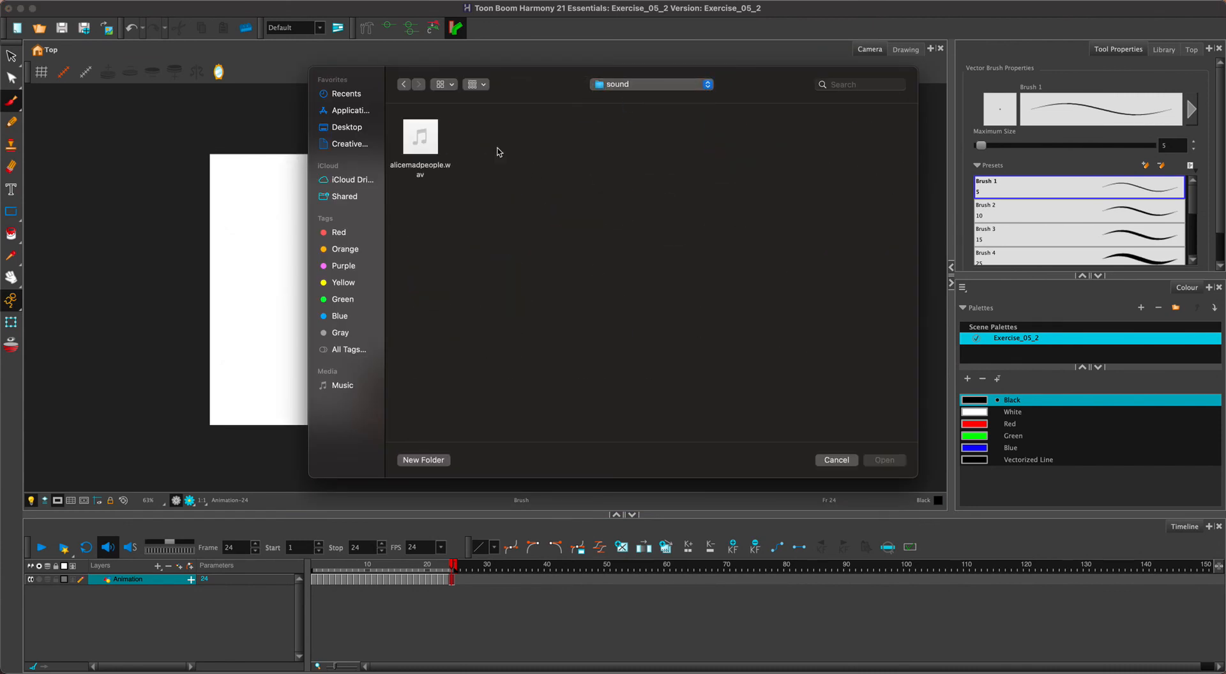
click(424, 176)
click(873, 462)
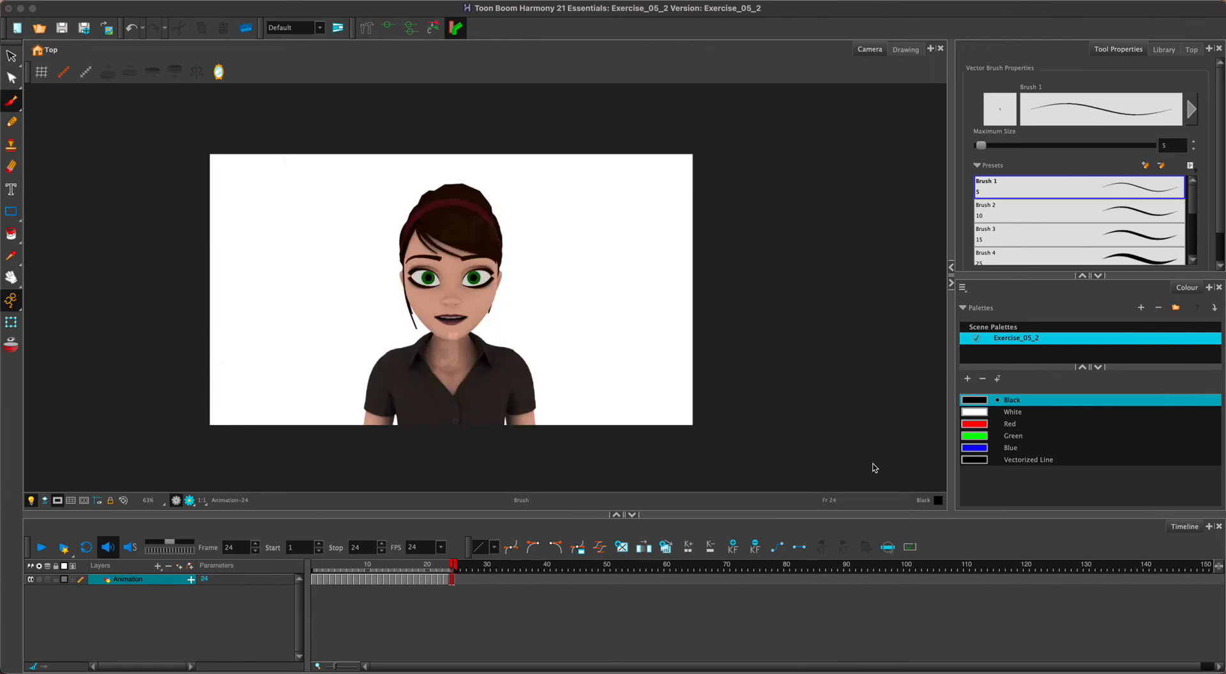
click(202, 592)
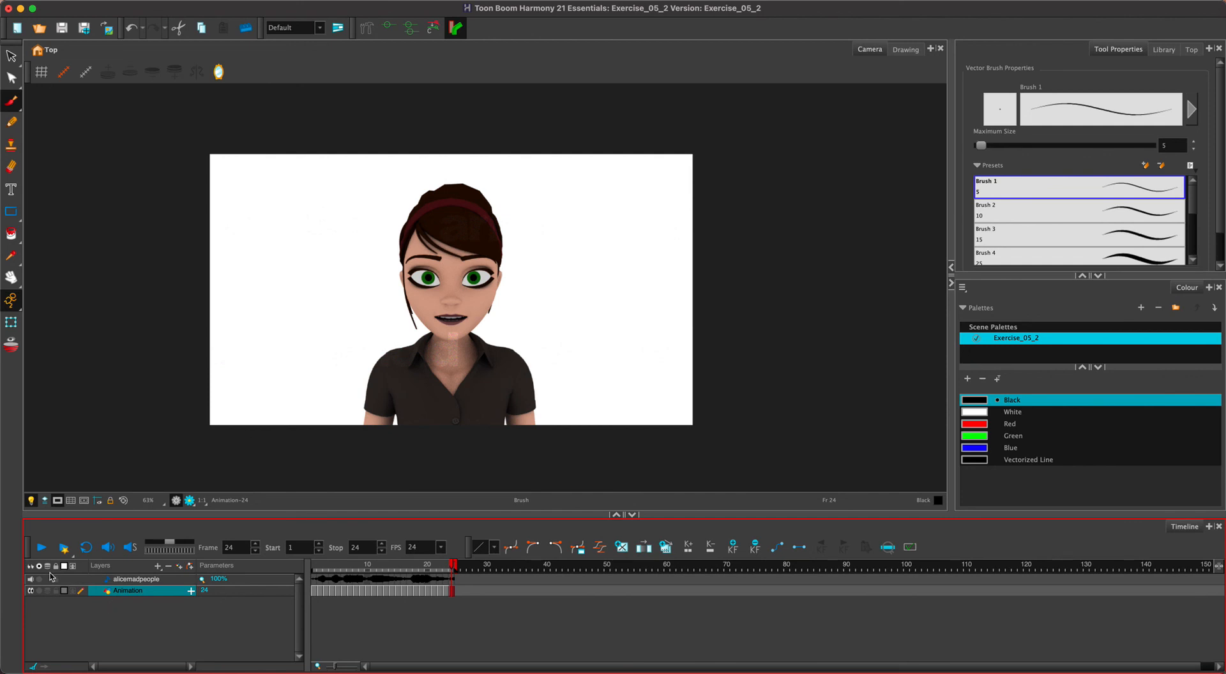
Step: Play the animation with the dialogue to check the lip sync, making sure sound playback is enabled
click(42, 549)
click(43, 548)
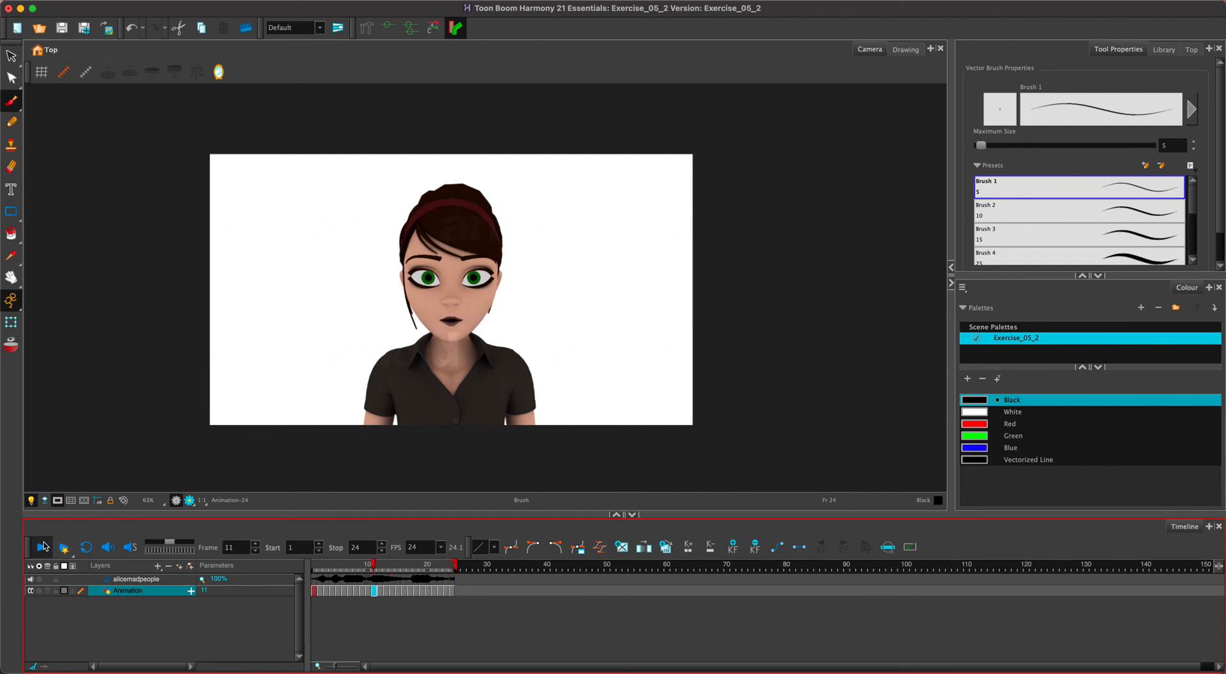
click(108, 549)
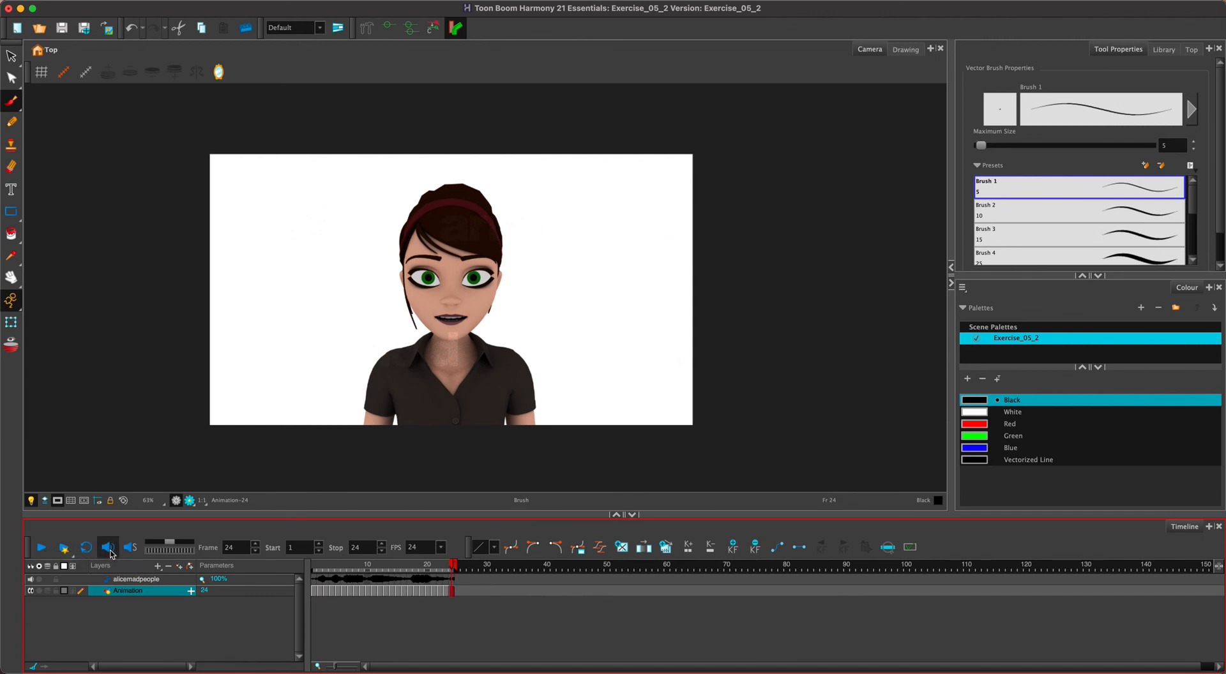
click(37, 555)
click(109, 550)
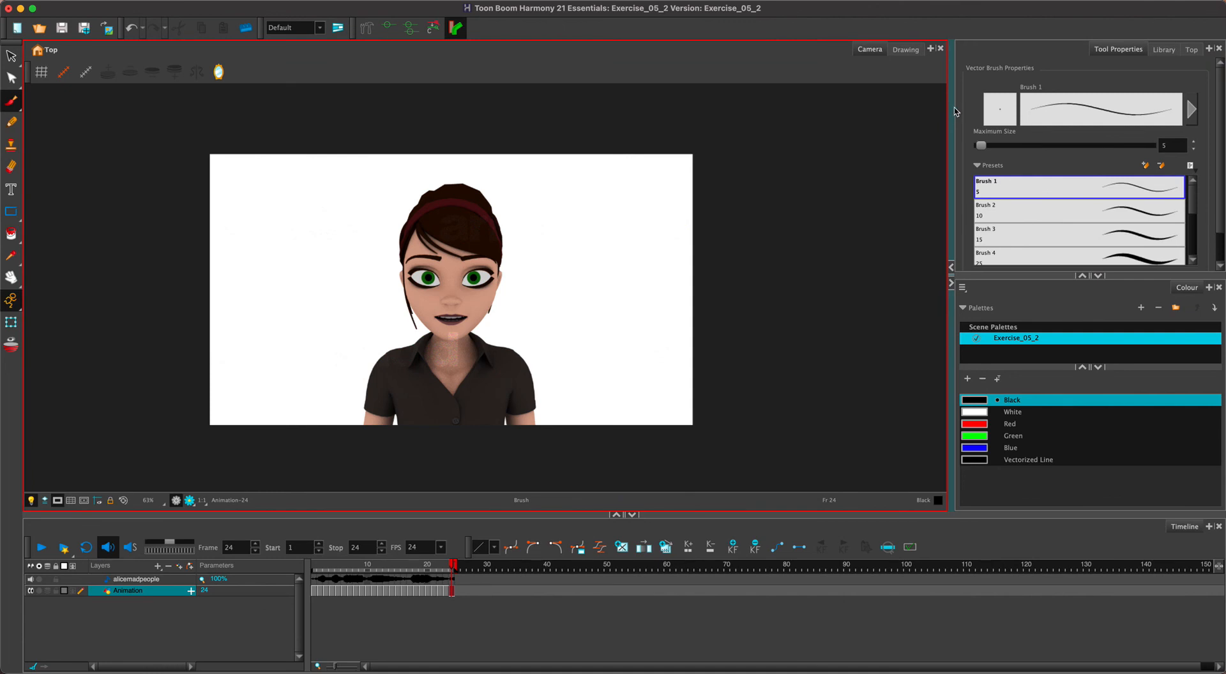
Step: Widen the panel area beside the camera view and add an Xsheet view to it
drag(955, 112, 894, 112)
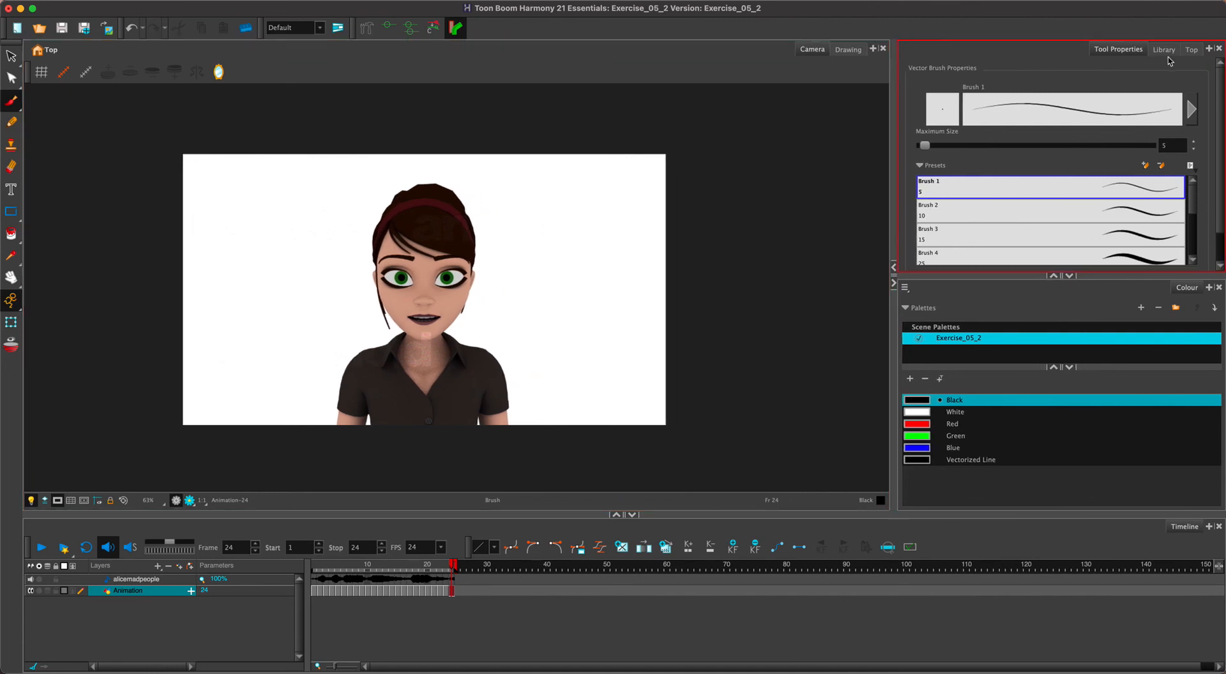
click(1211, 51)
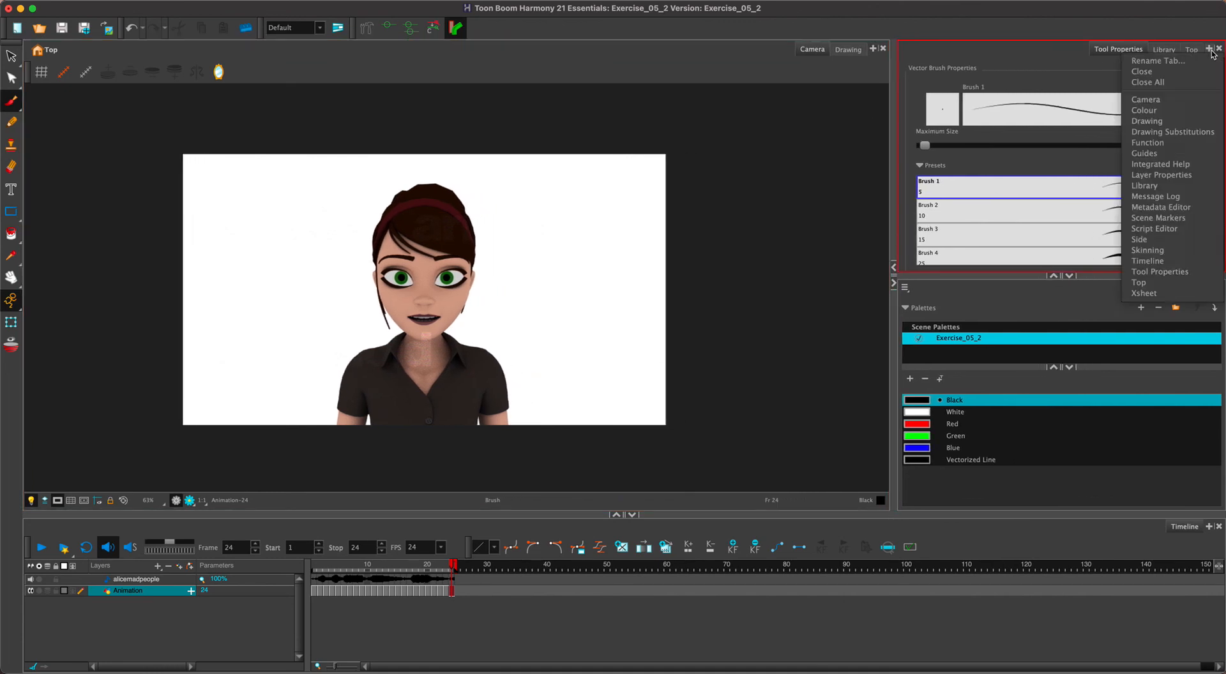
click(1149, 294)
Step: Examine the Animation and alicemadpeople columns in the Xsheet by selecting each in turn
click(1112, 106)
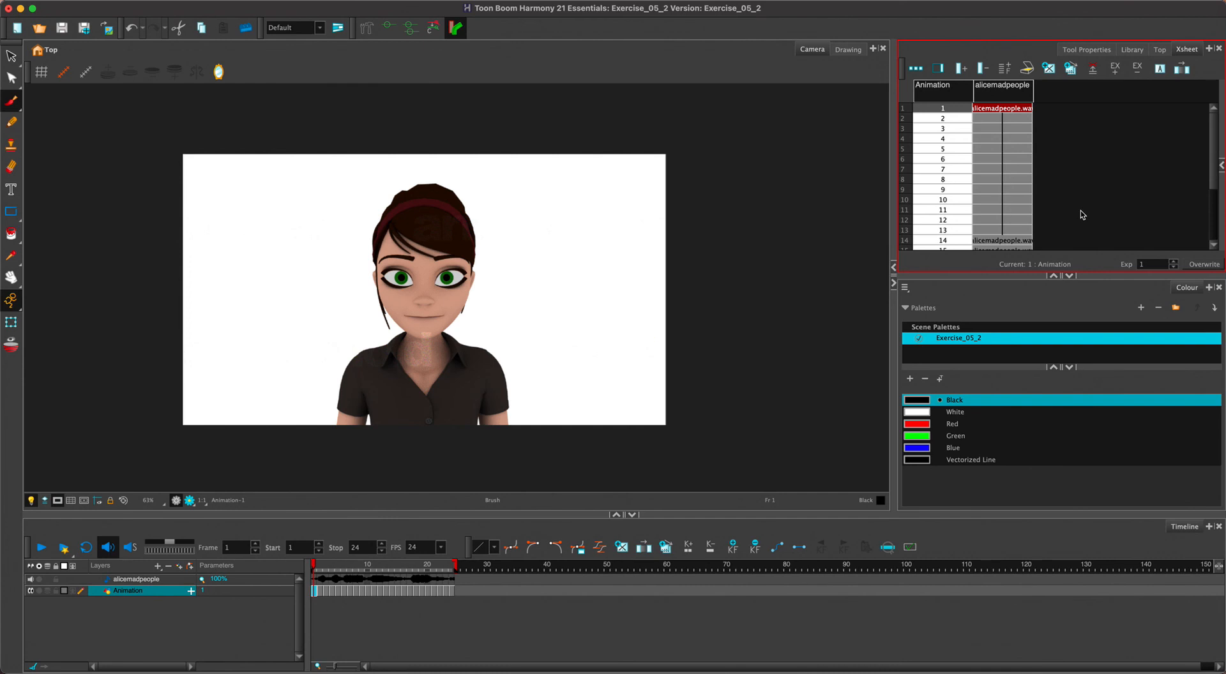
click(991, 109)
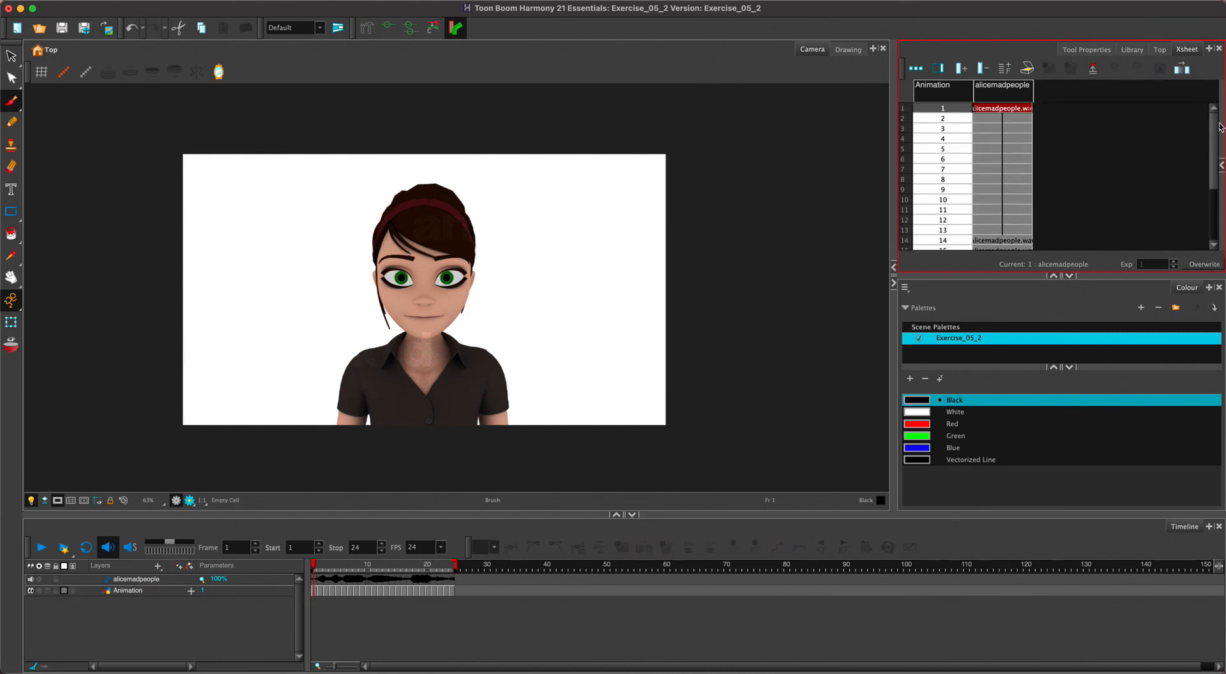
click(131, 591)
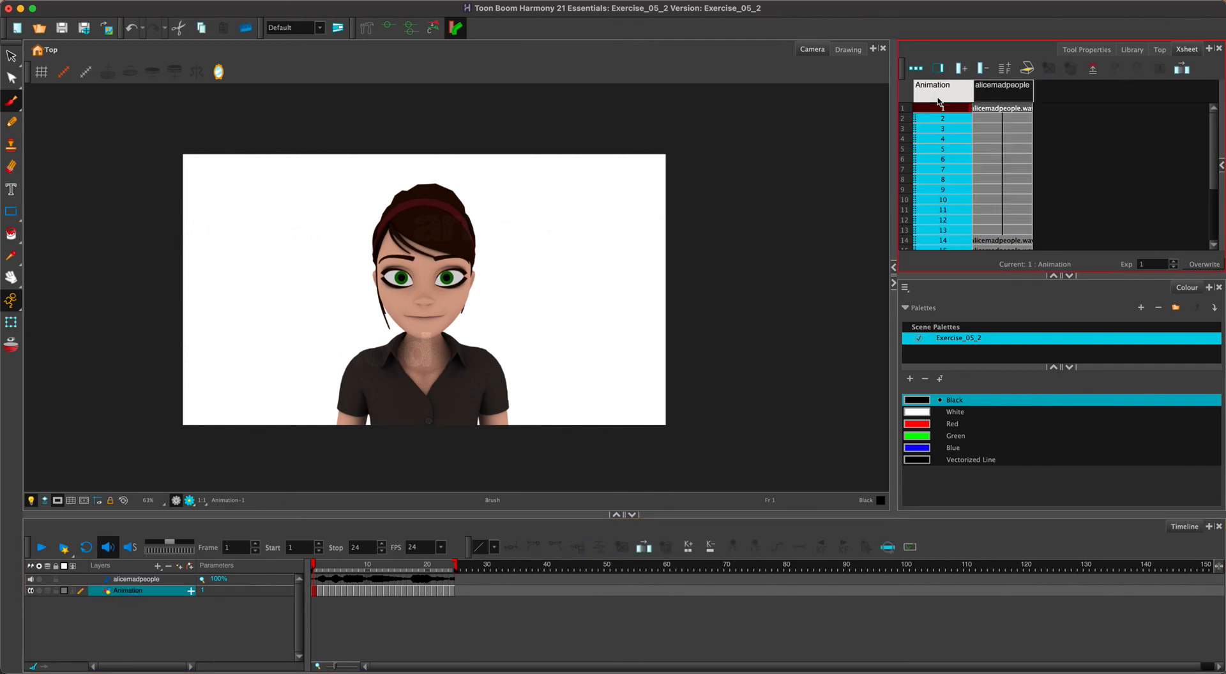
click(1004, 96)
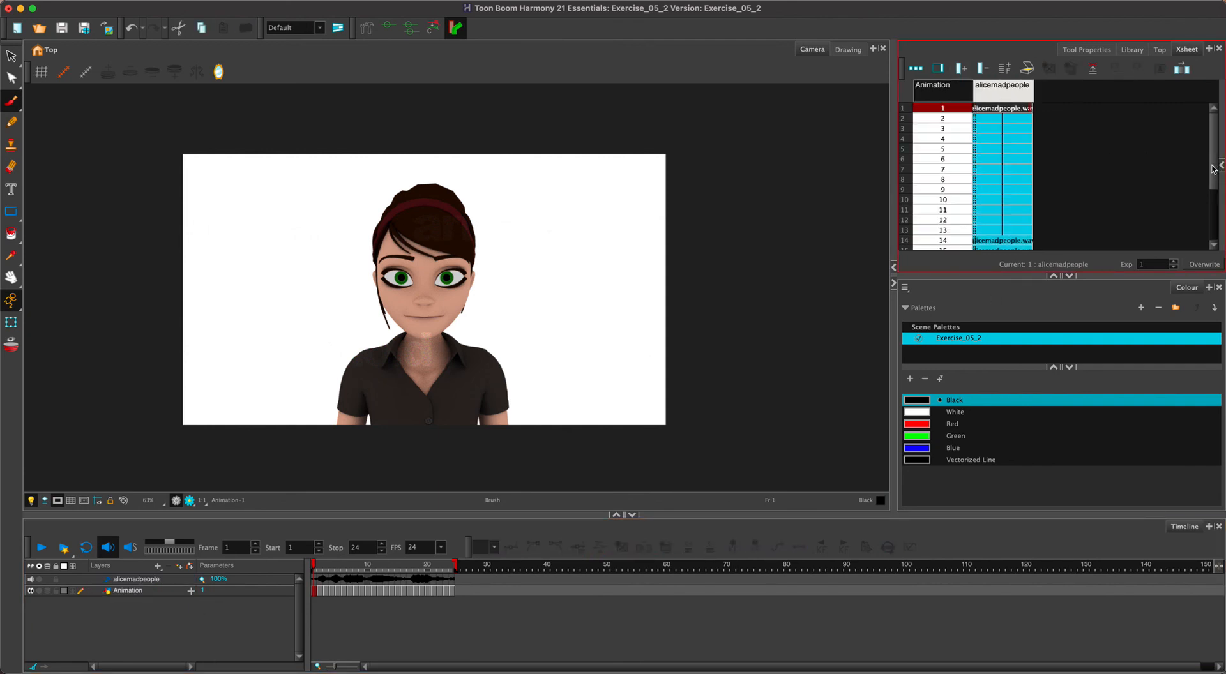
Step: Delete the alicemadpeople sound cell at frame 2 in the Xsheet, pull the following sequence up, and play the animation
click(1010, 110)
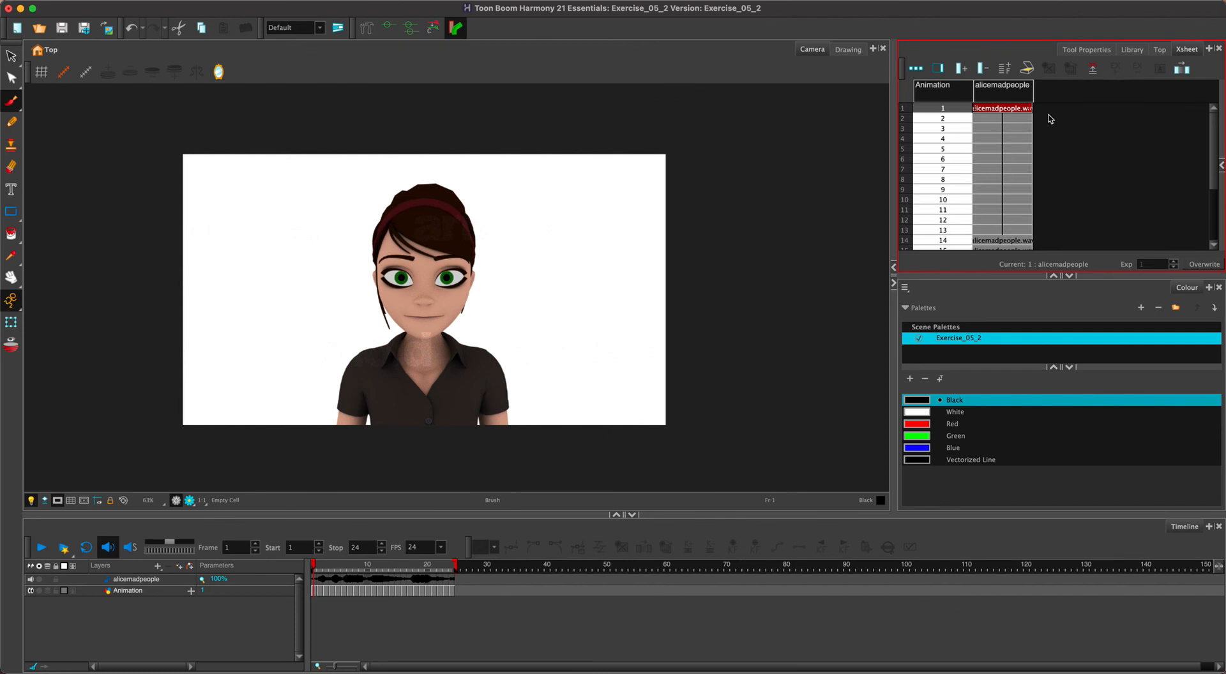
click(987, 119)
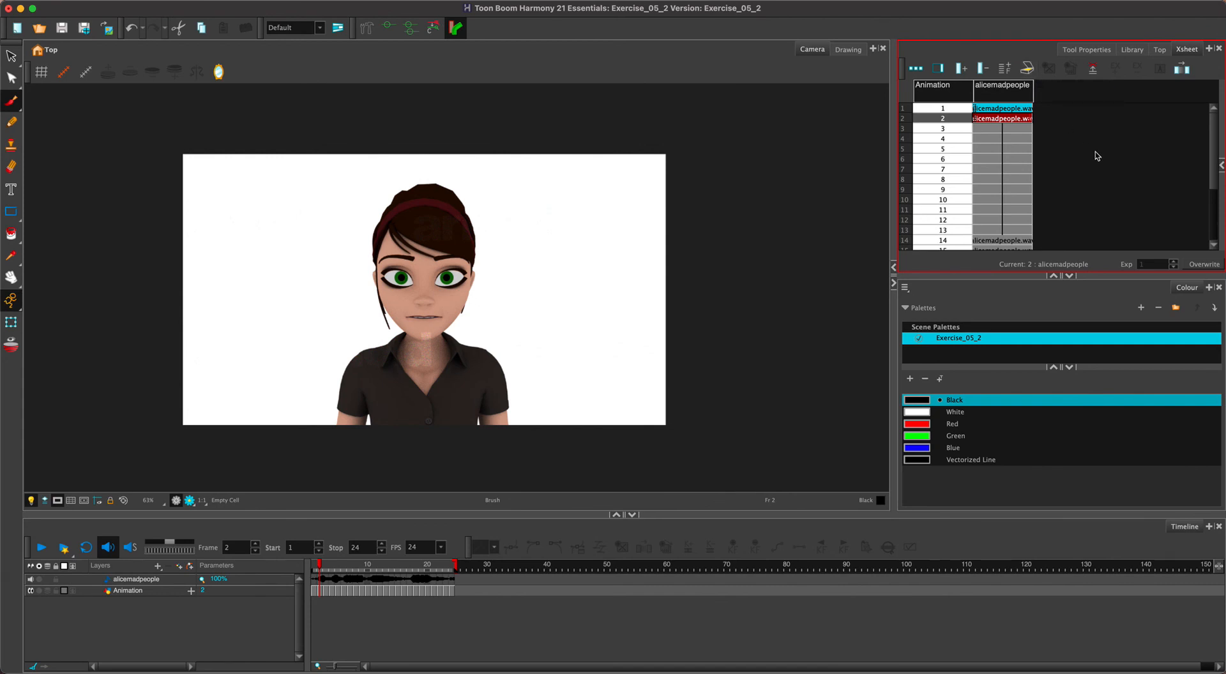
key(Delete)
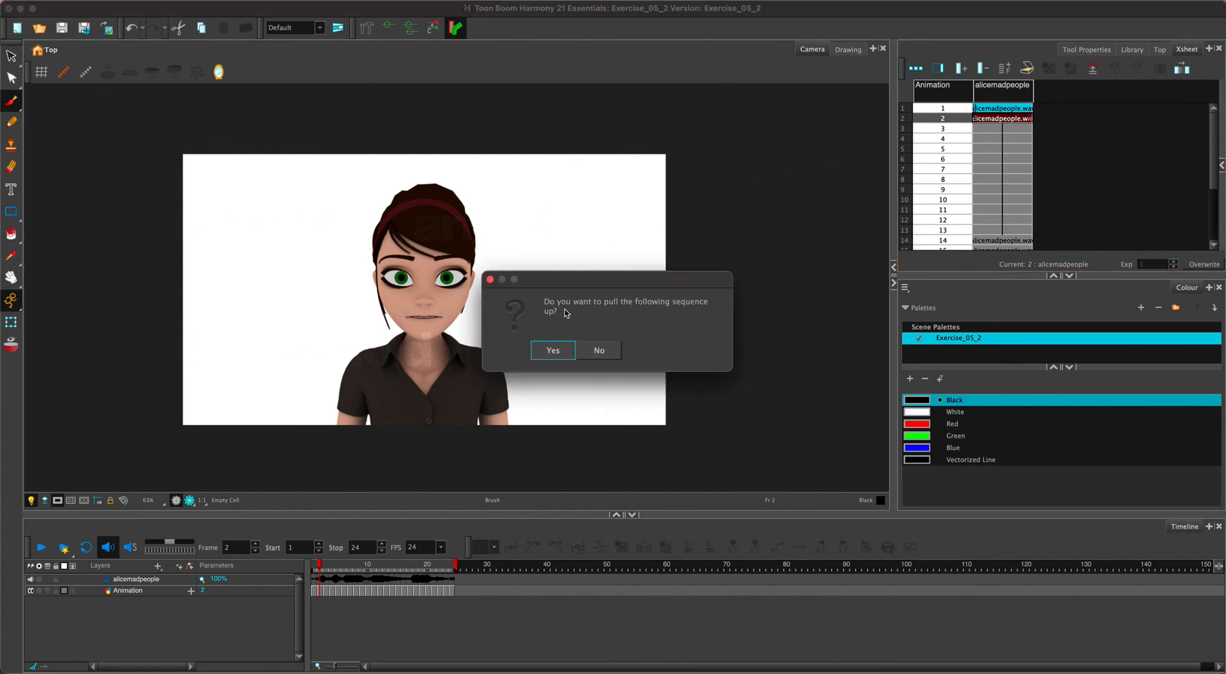
click(565, 357)
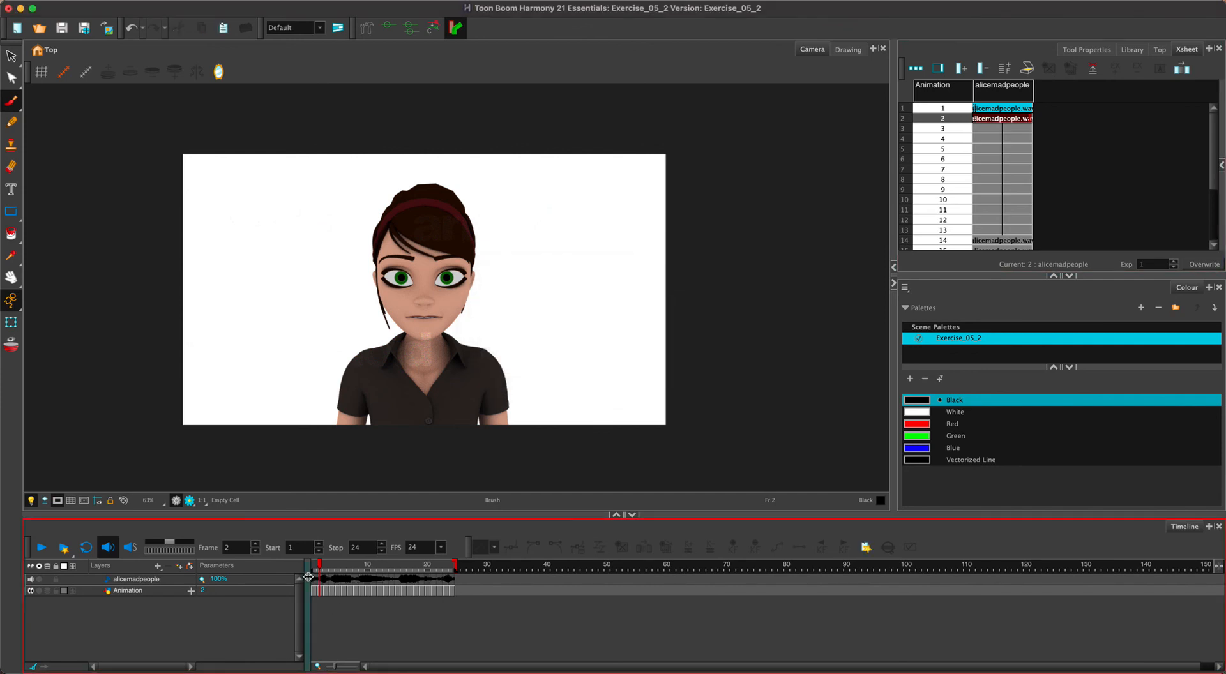
click(43, 548)
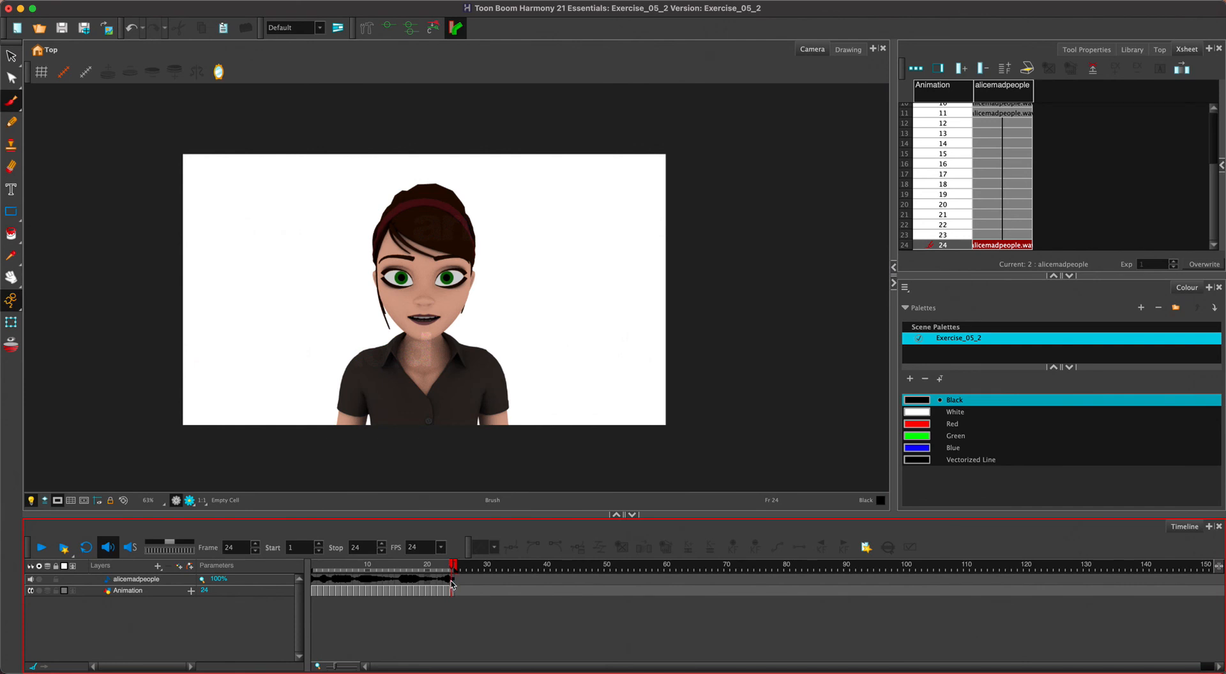
Step: Start exporting the scene as a video in QuickTime Movie (*.mov) format
click(127, 2)
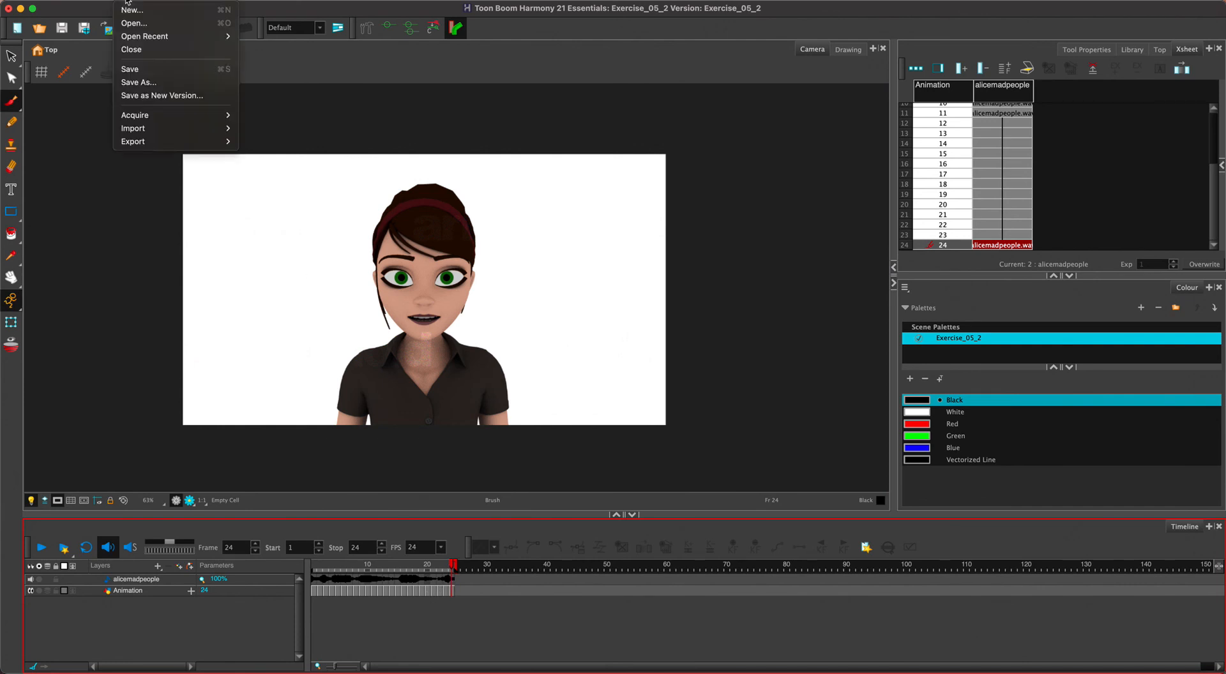
mouse_move(217, 141)
click(262, 154)
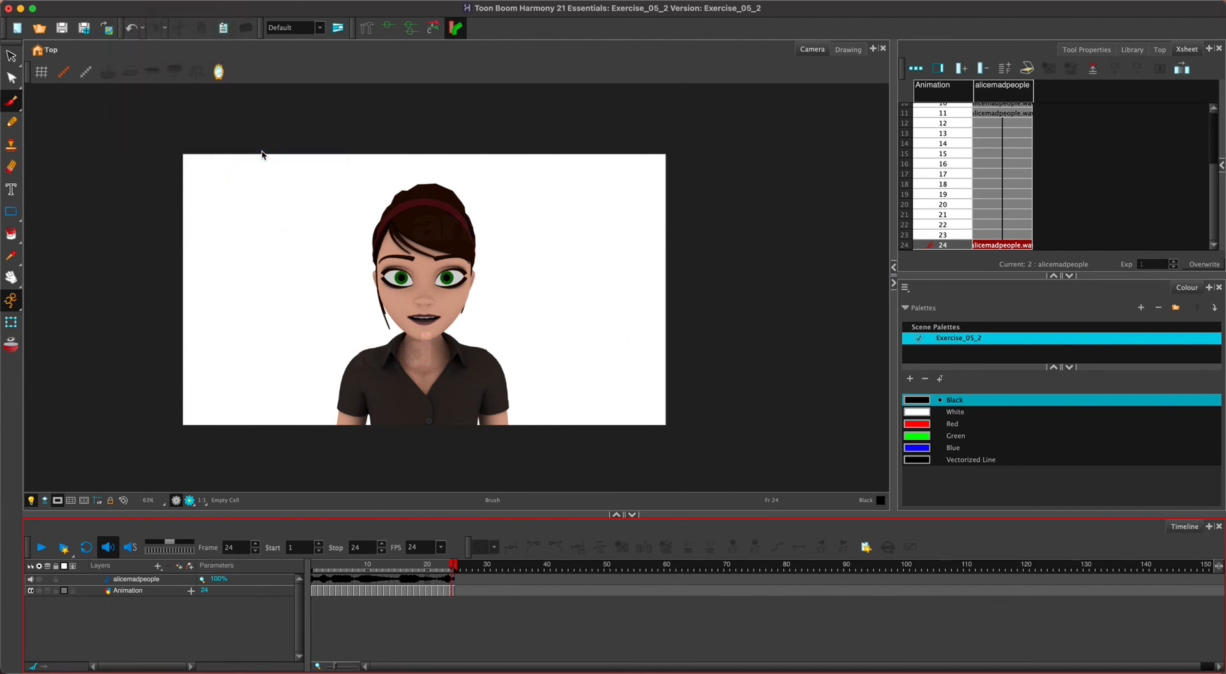
drag(543, 58, 649, 91)
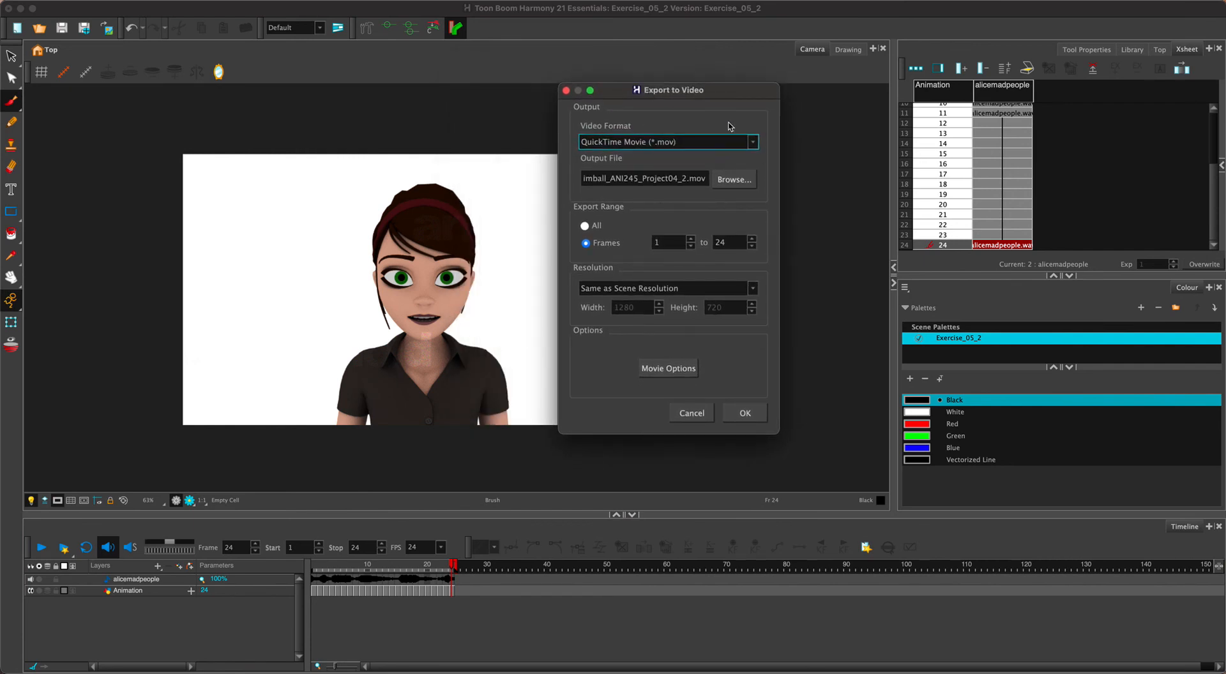
click(652, 142)
click(633, 161)
Step: Set the output file to save on the Desktop, named with the surname followed by _ANI245_Ex5
triple_click(679, 174)
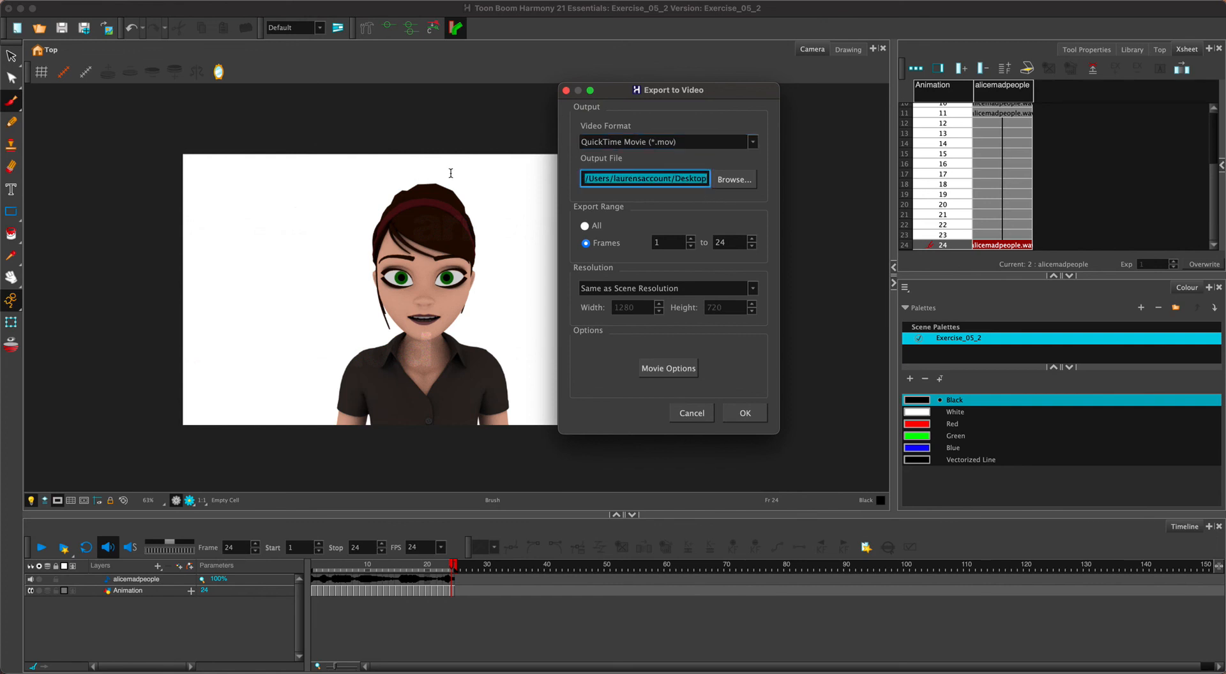
click(734, 179)
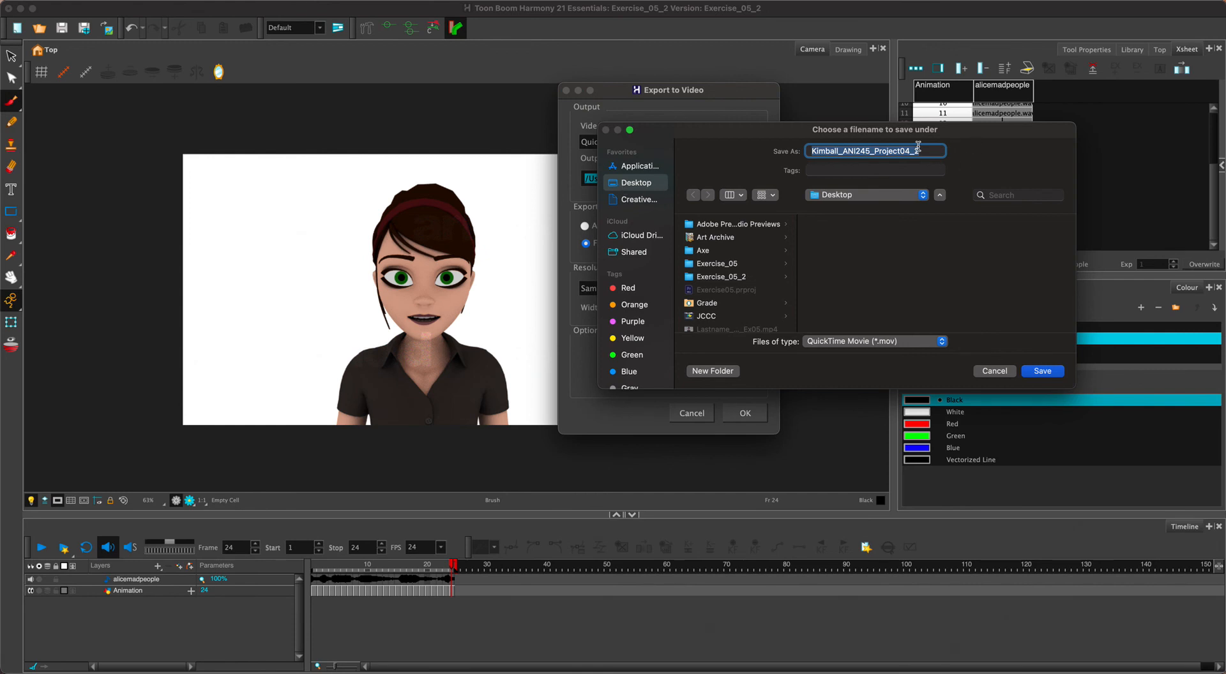
text(Kimball_ANI245_)
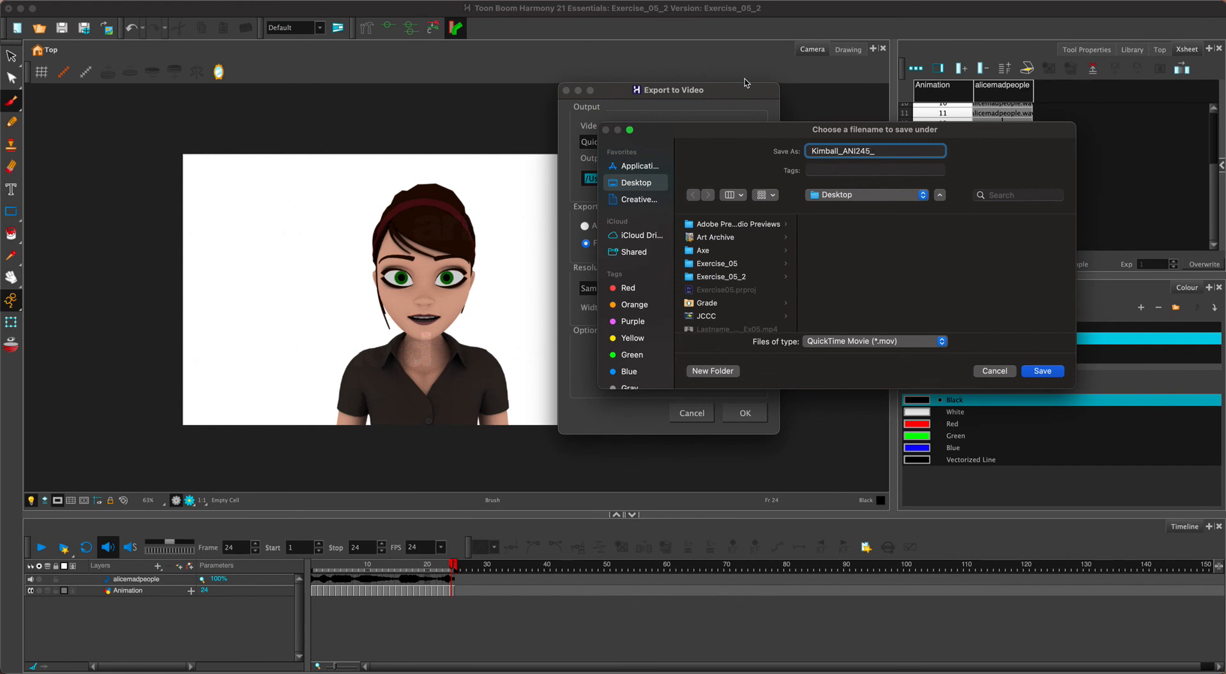
text(Ex5)
click(1052, 372)
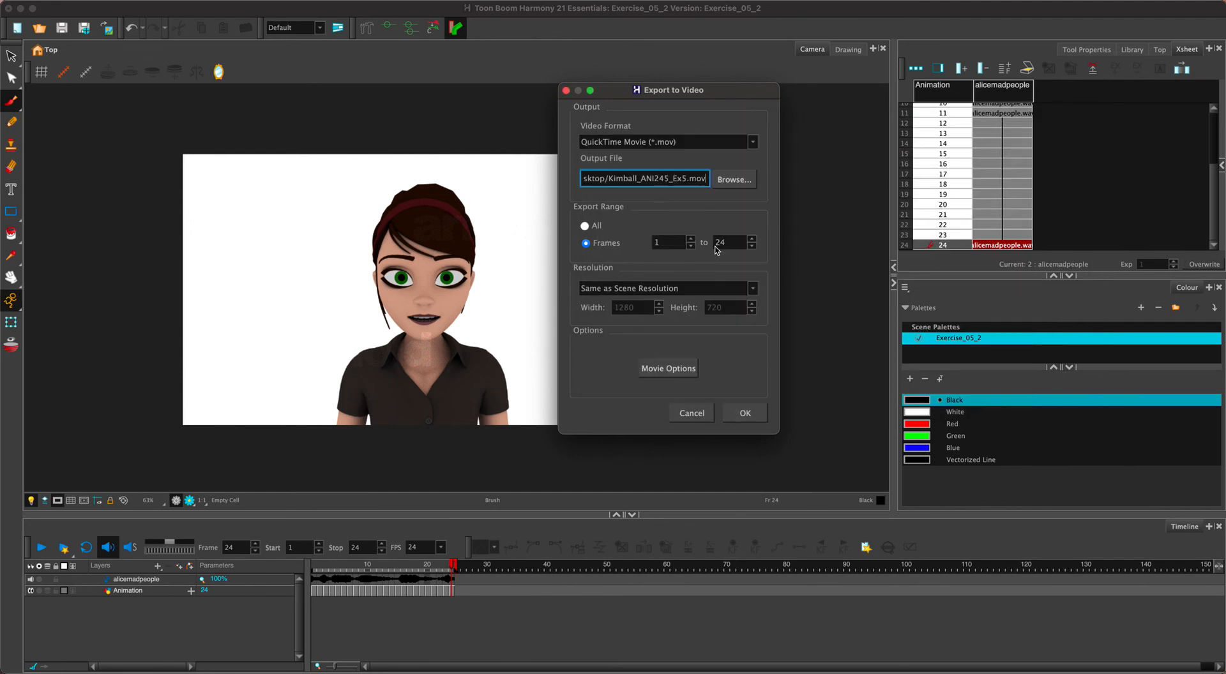
Step: Set the export range to All, export the movie, and minimize the Harmony window to reveal the desktop
click(592, 228)
click(606, 244)
click(584, 227)
click(745, 413)
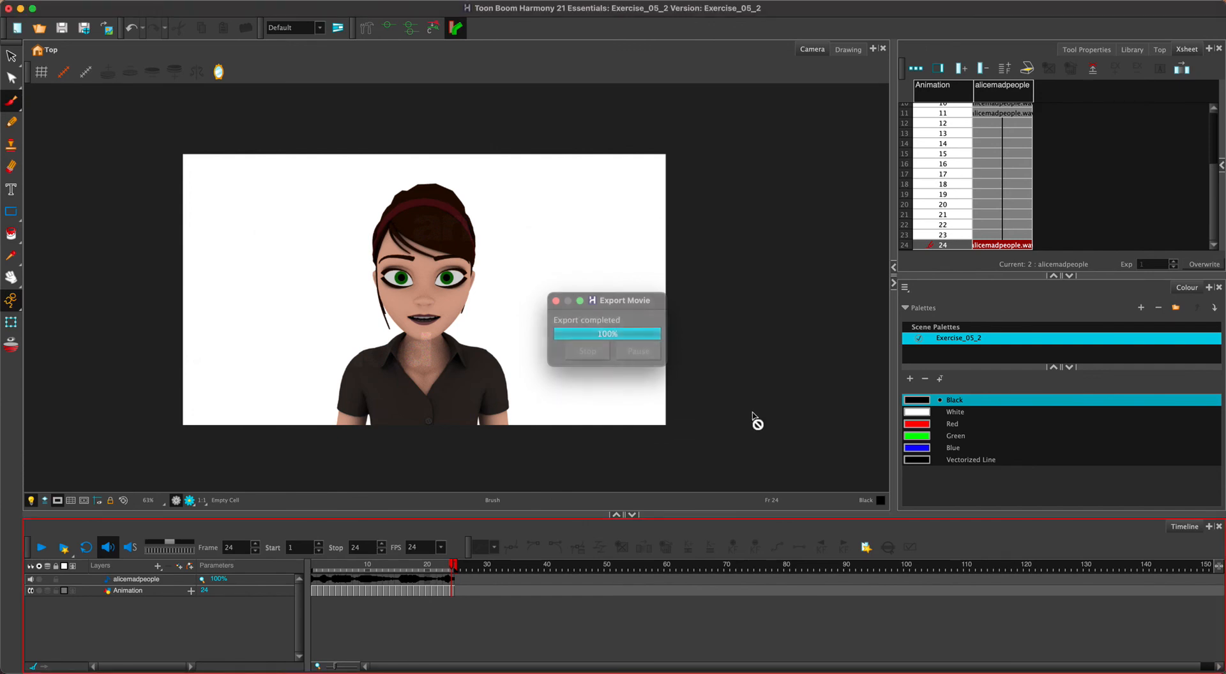
click(20, 8)
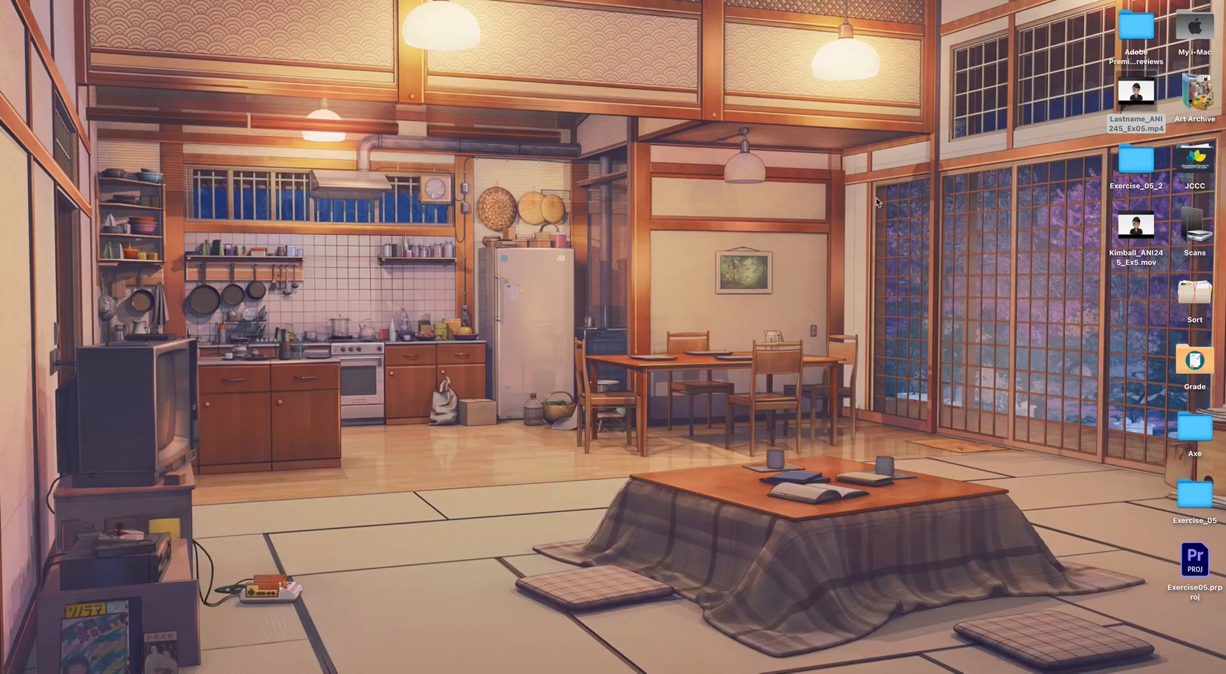
Step: Move the two exported videos into open space on the desktop, play Lastname_ANI245_Ex05.mp4, and close it
drag(1148, 269, 913, 269)
drag(1138, 121, 785, 121)
double_click(788, 124)
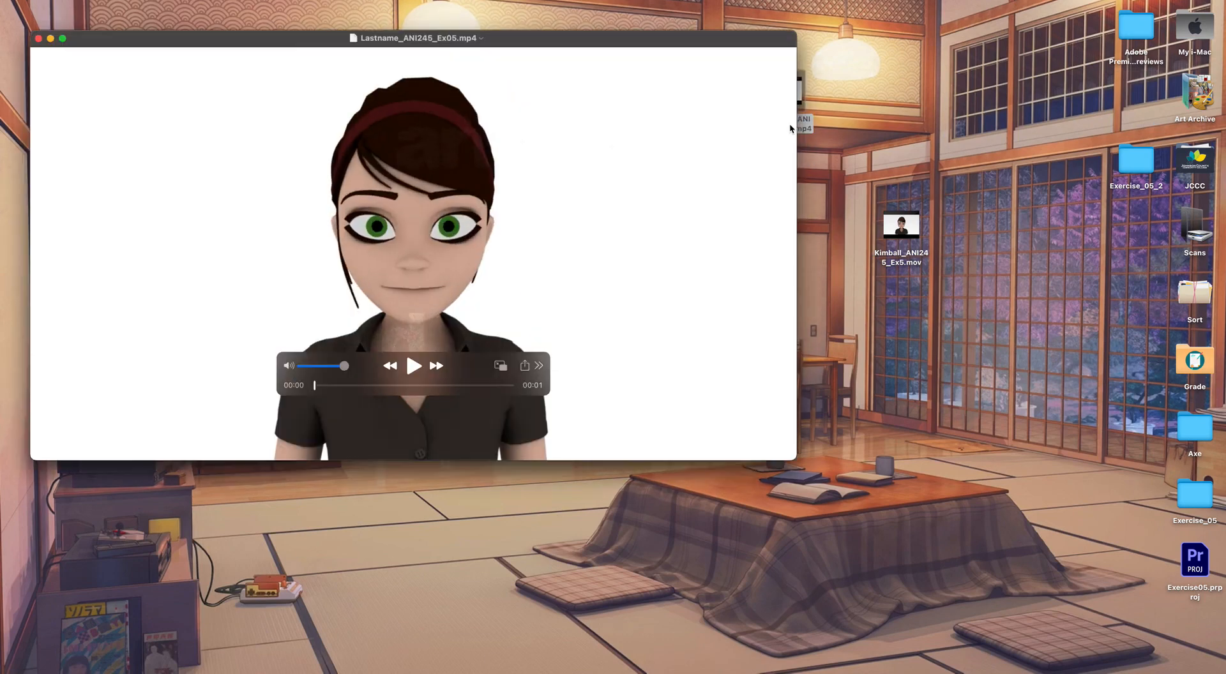
click(409, 363)
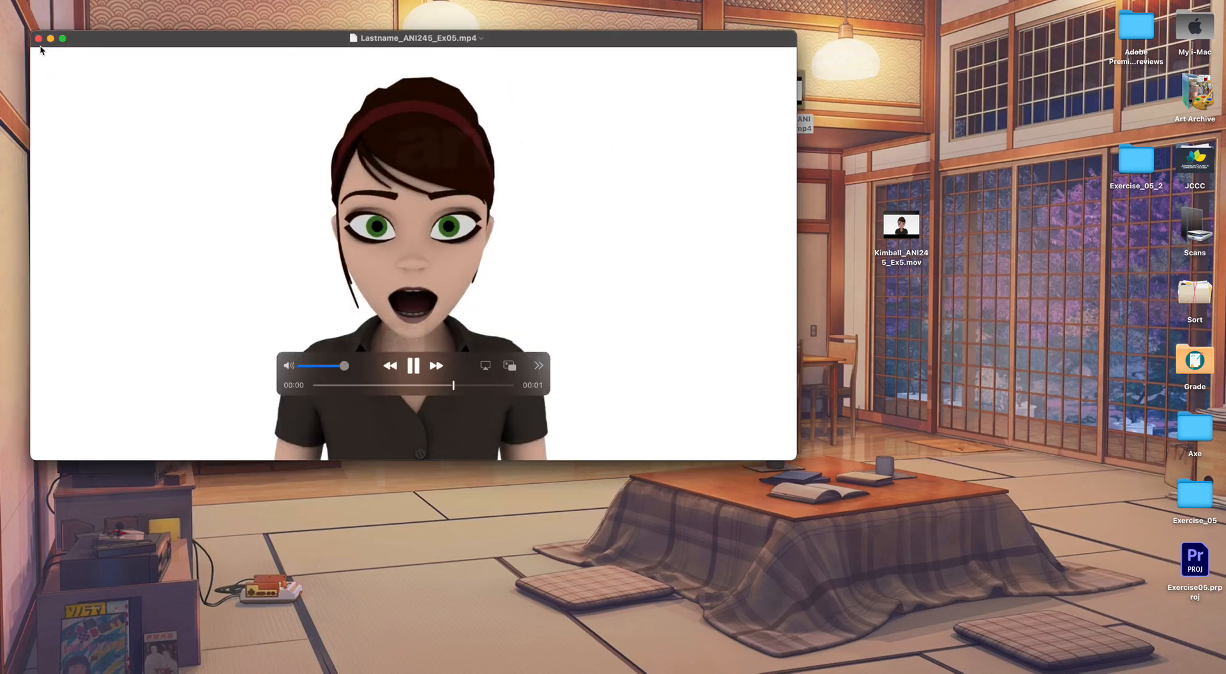
key(super+w)
Step: Play the exported _ANI245_Ex5.mov to check it, close it, and place its file directly beneath the MP4 on the desktop
double_click(901, 226)
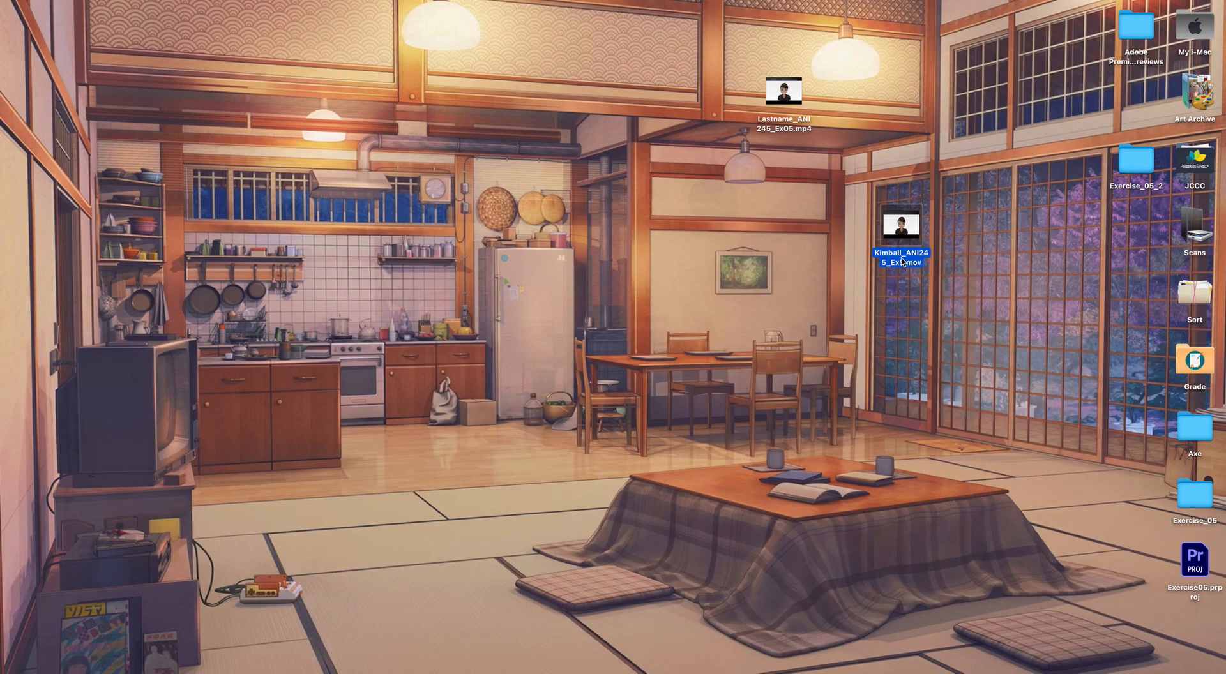
click(413, 366)
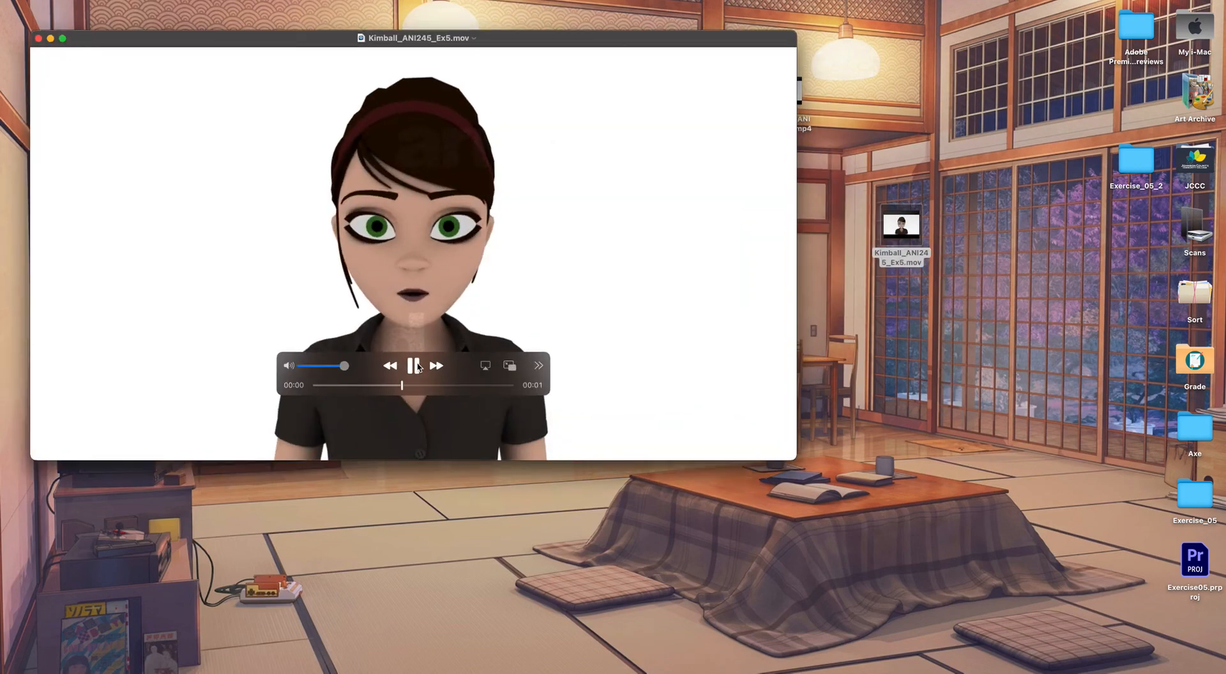
click(38, 39)
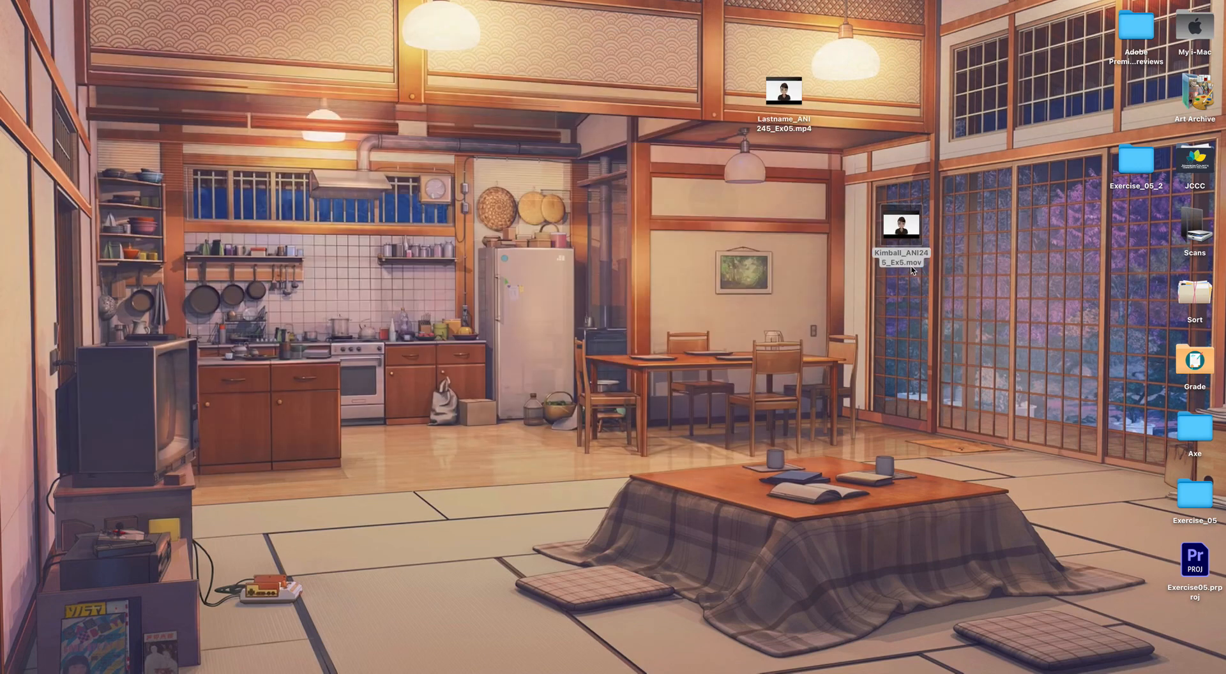
drag(799, 214, 798, 201)
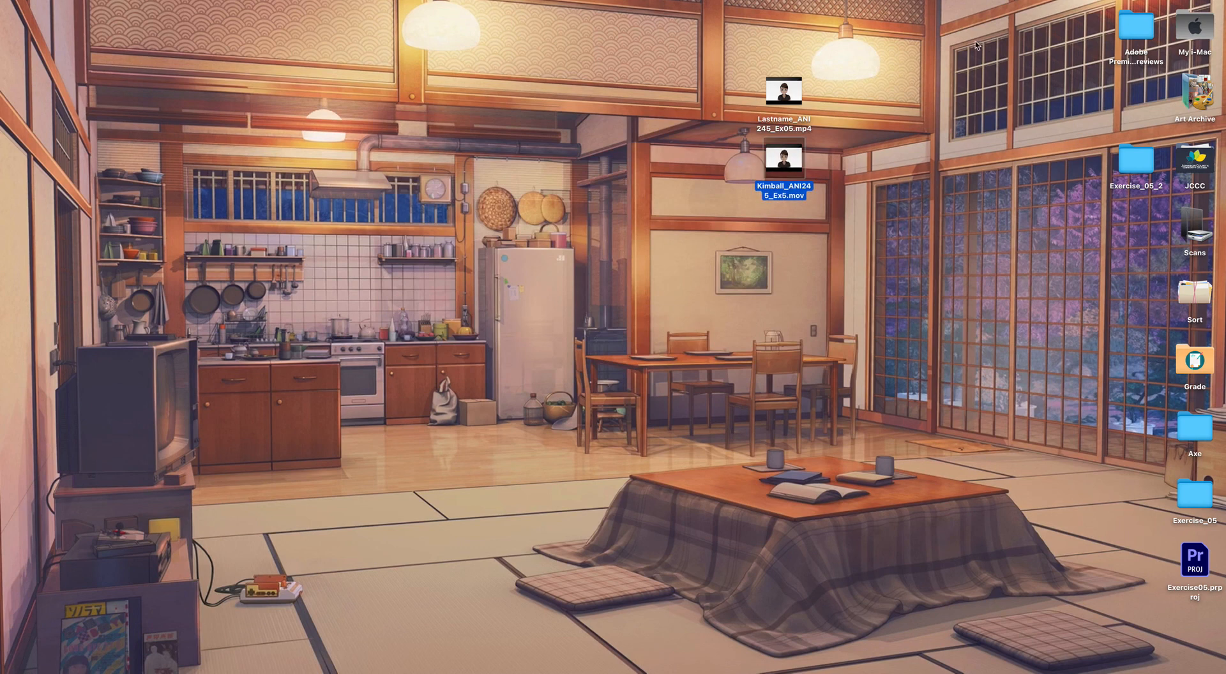
click(946, 0)
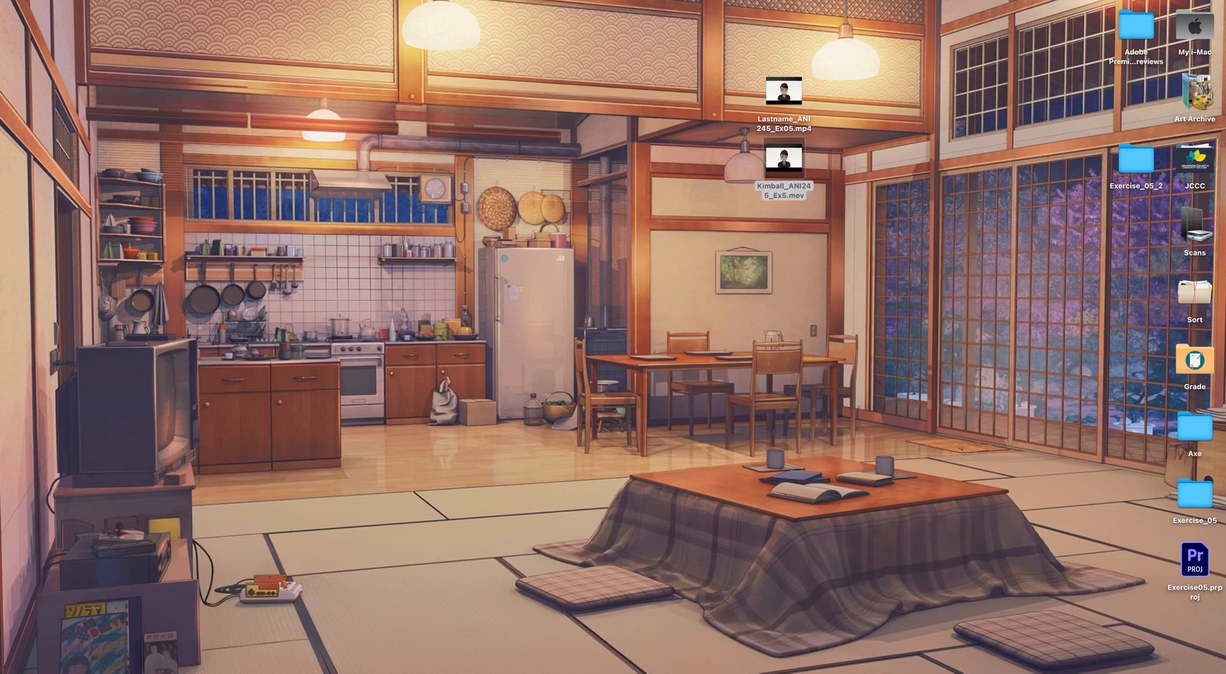